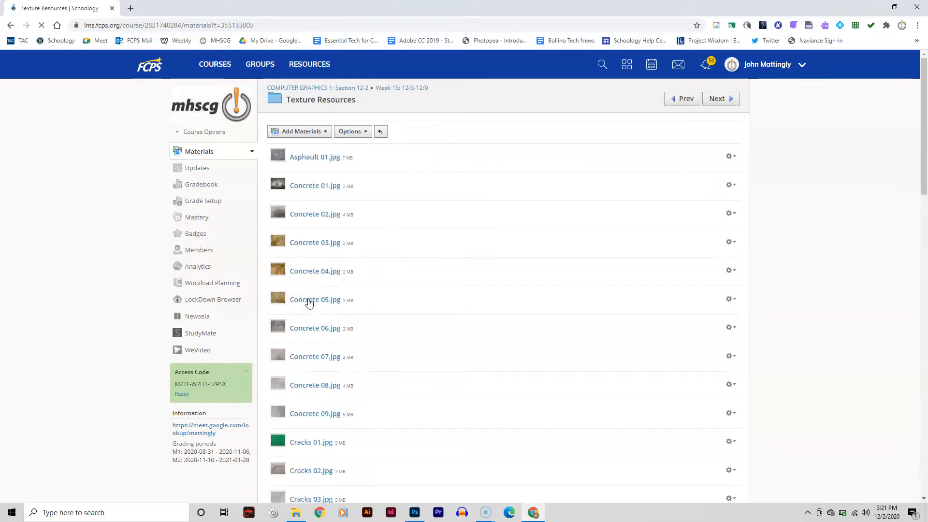
- Browse the Texture Resources list and open the textures one by one, starting with Asphault 01.jpg
scroll(369, 212, down, 1)
scroll(370, 218, down, 20)
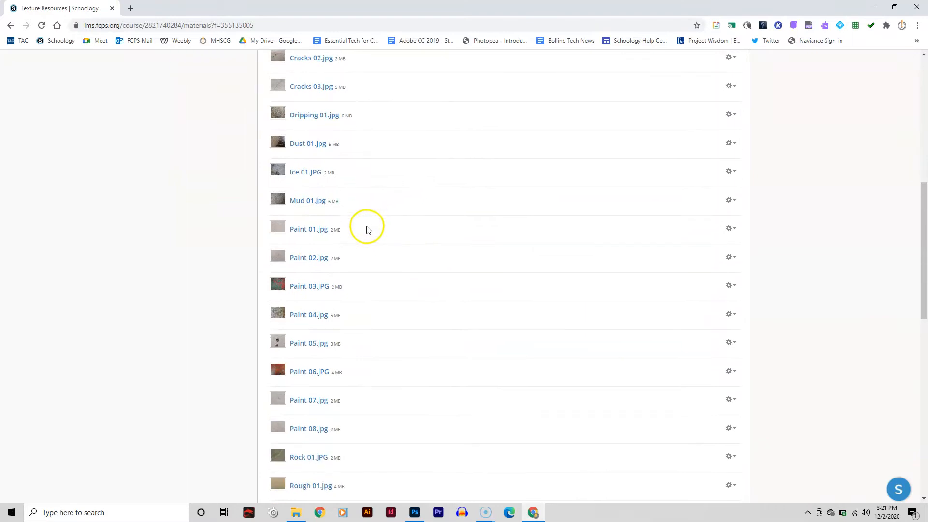
scroll(367, 234, up, 20)
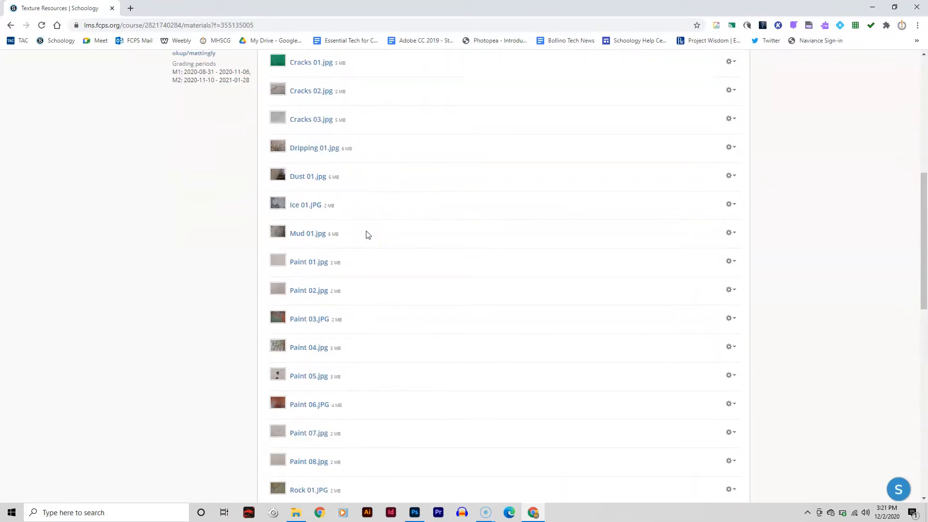
click(313, 159)
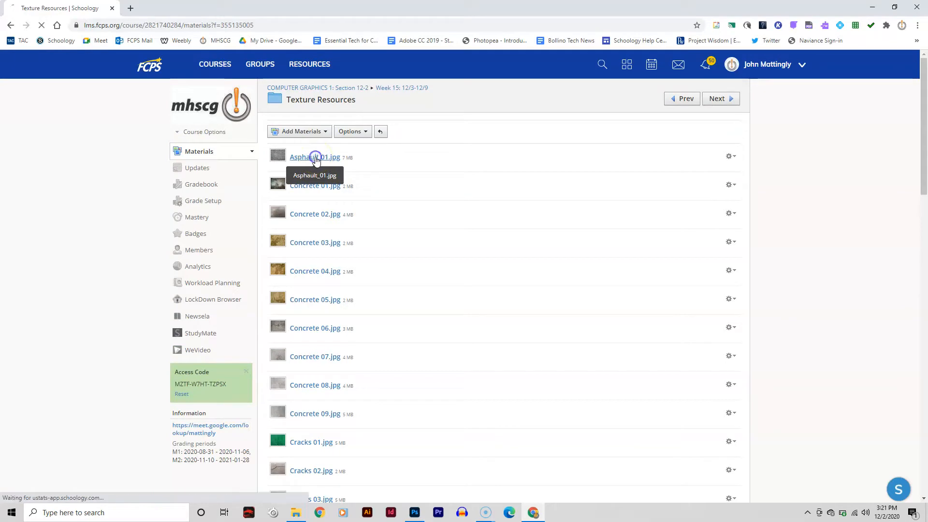
click(329, 206)
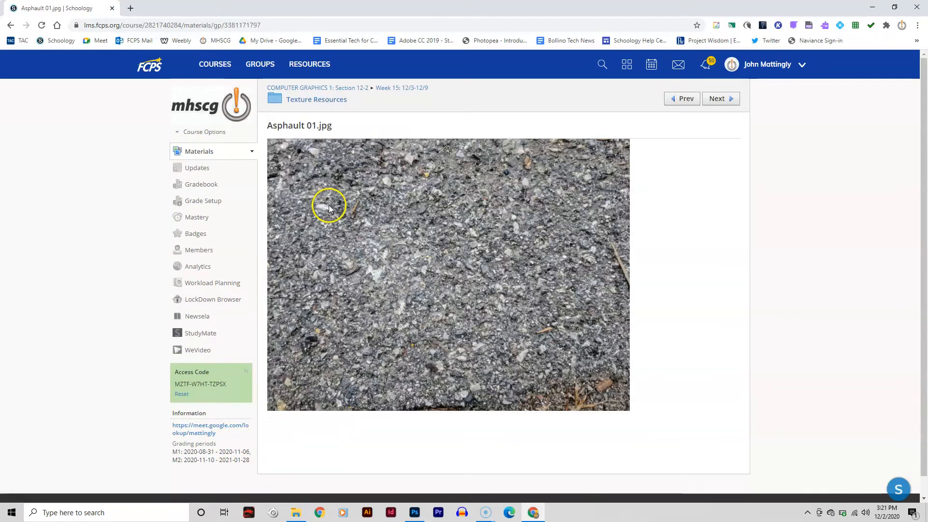
click(717, 99)
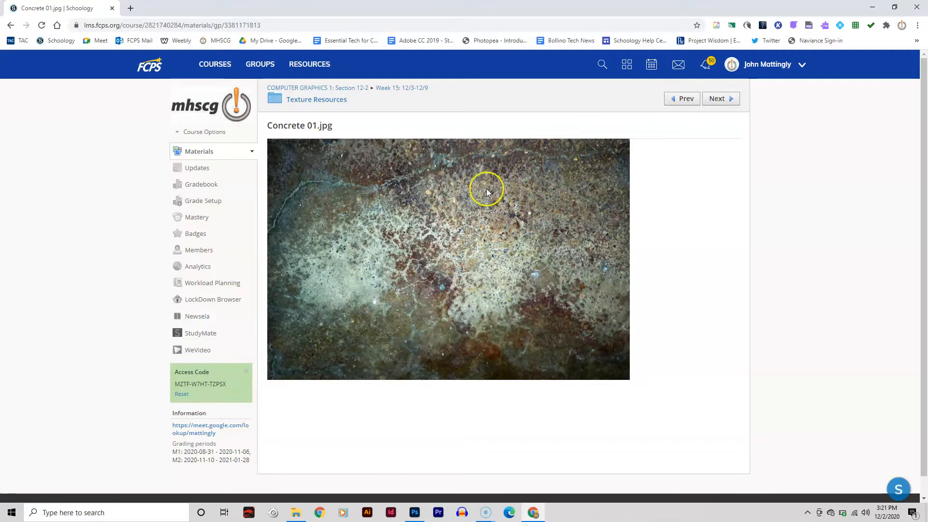
- Save the Concrete 01.jpg image to the Downloads folder as Concrete_01
right_click(487, 191)
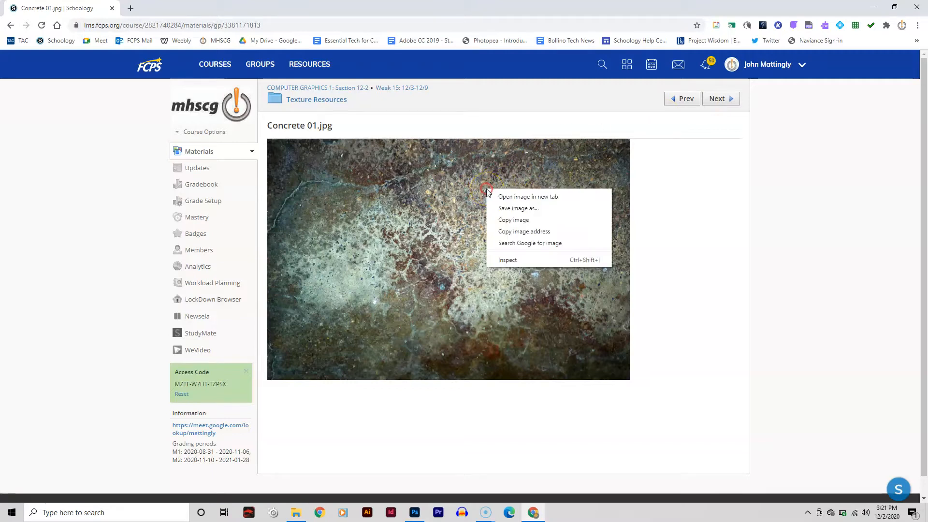
click(513, 209)
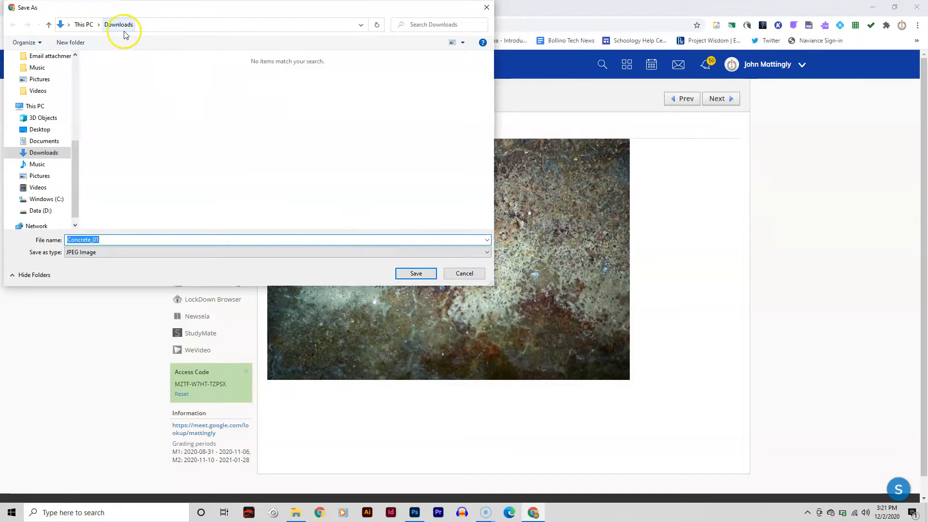
click(415, 273)
- Page ahead to Concrete 03.jpg and save the image to Downloads as Concrete_03
click(718, 99)
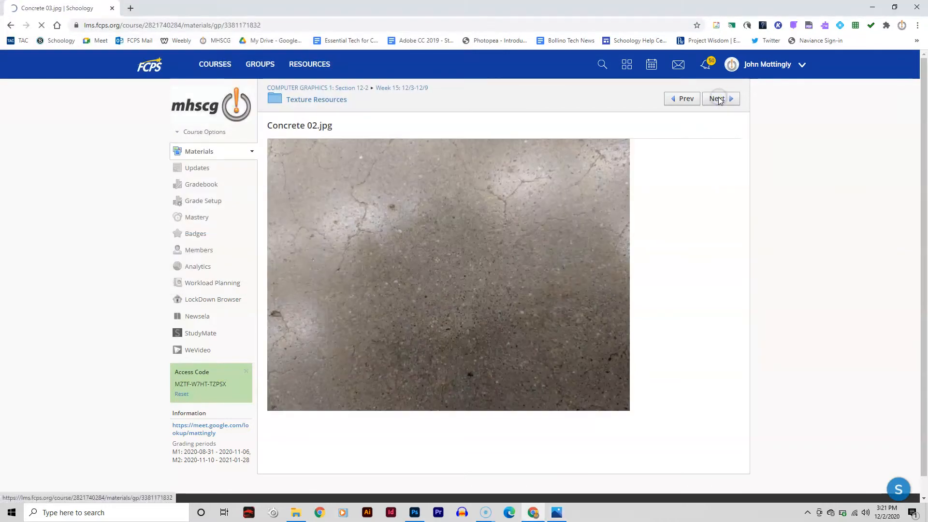
click(718, 99)
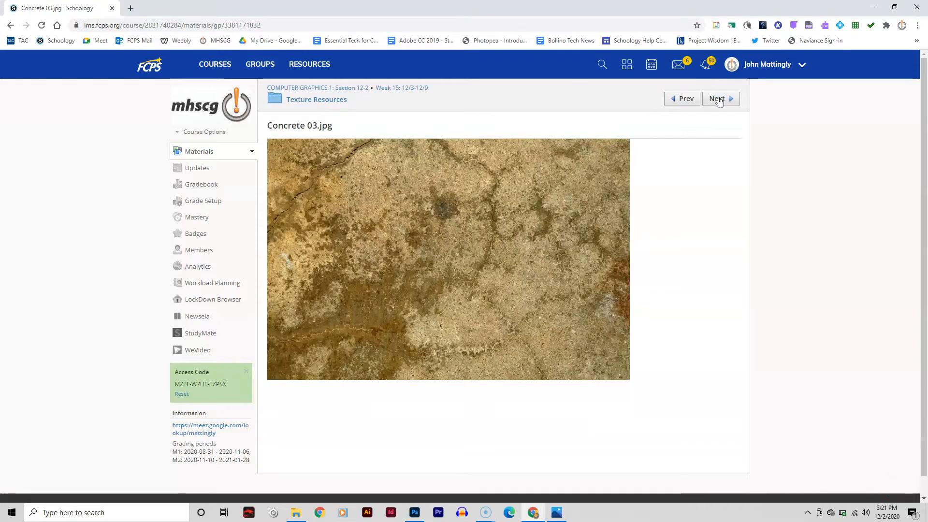
right_click(463, 206)
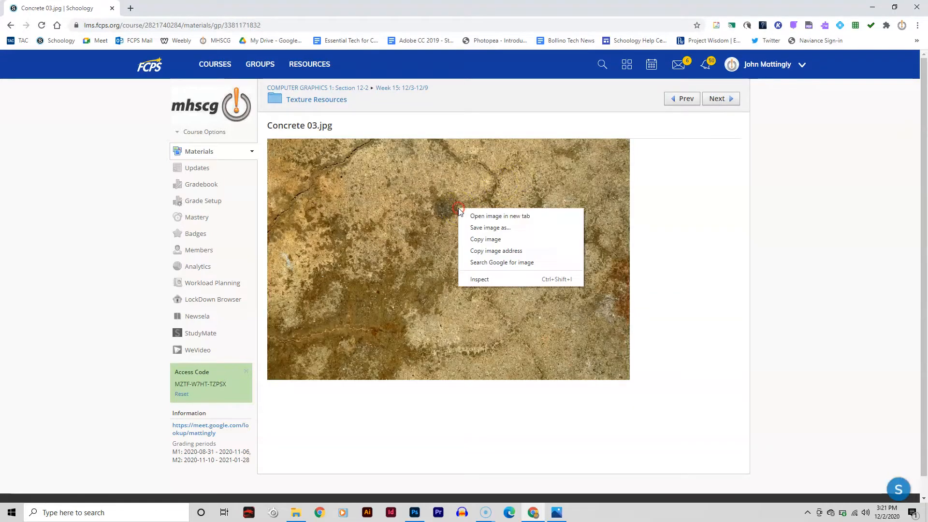
click(478, 228)
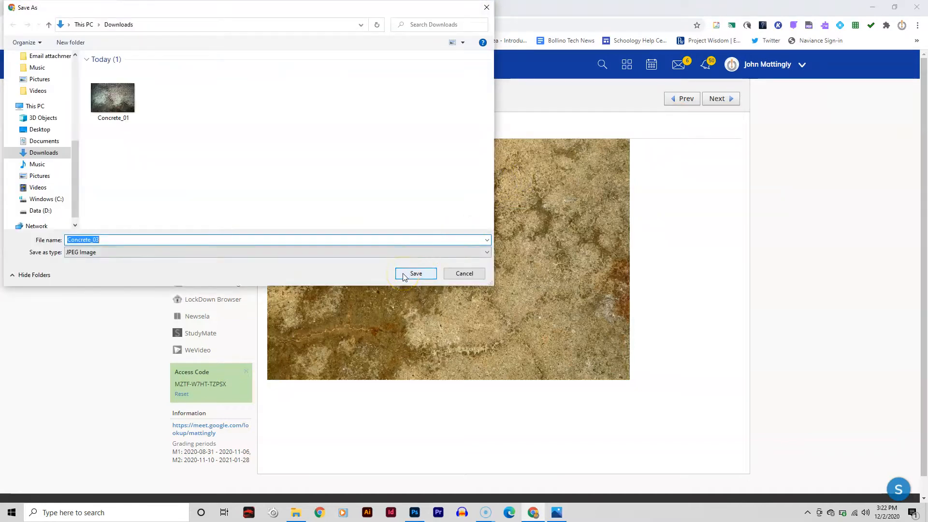
click(404, 274)
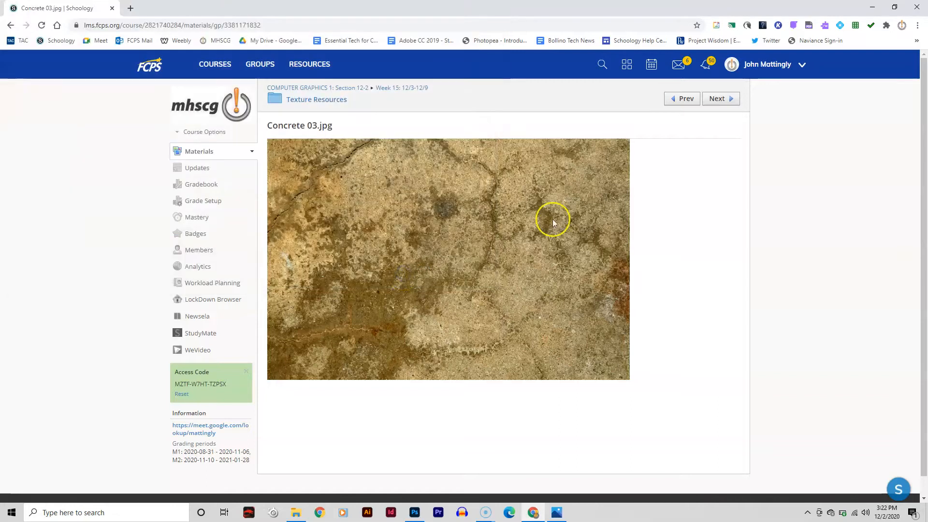
- Page ahead to Cracks 01.jpg and save the image to Downloads as Cracks_01
click(718, 98)
click(720, 98)
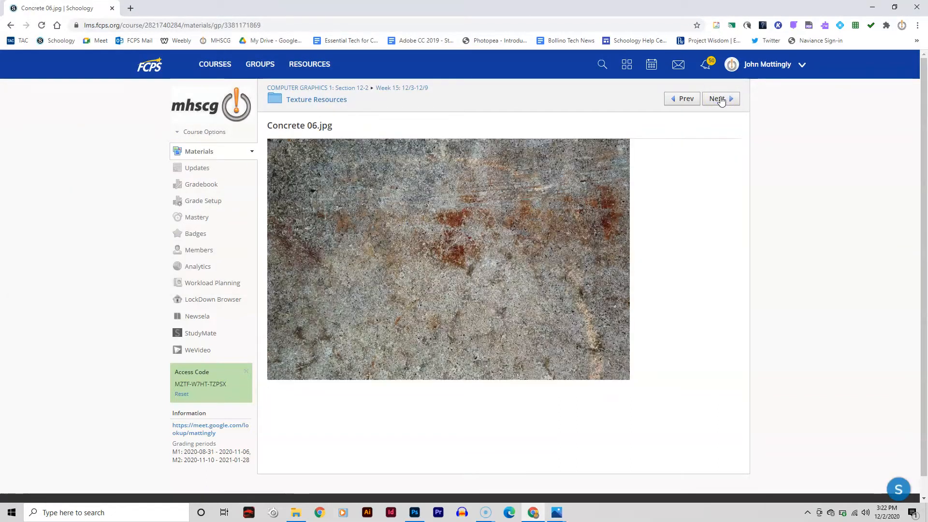
click(720, 98)
click(720, 98)
click(720, 98)
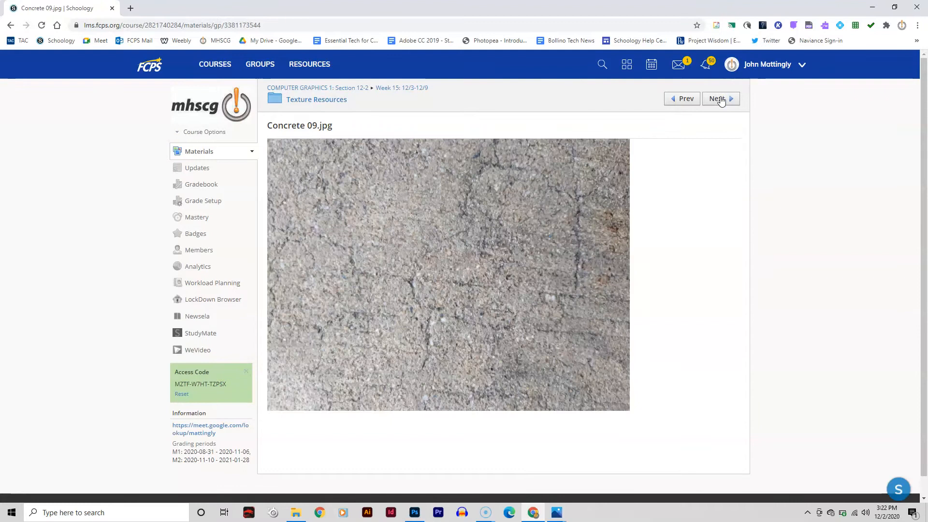
click(720, 99)
right_click(503, 264)
key(v)
click(412, 272)
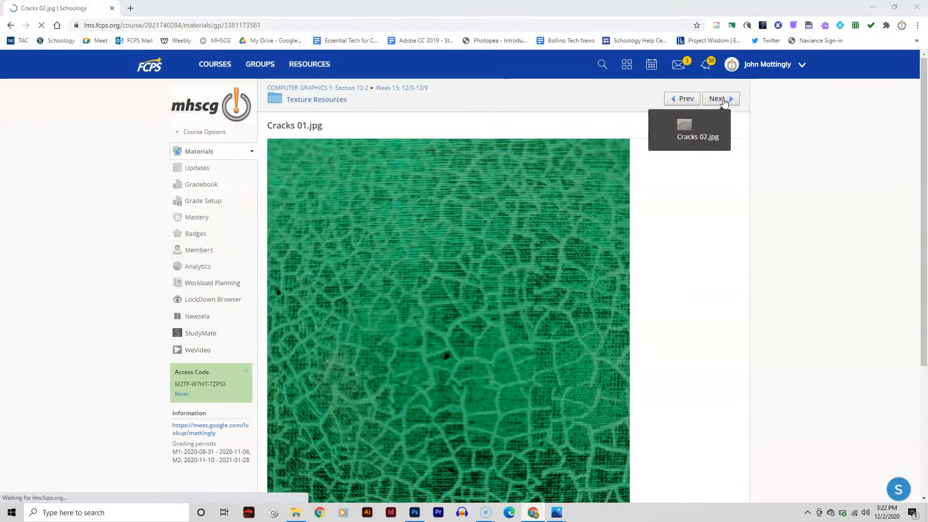
- Page ahead to Cracks 03.jpg and save the image to Downloads as Cracks_03
click(721, 99)
click(721, 98)
right_click(543, 207)
key(v)
click(418, 271)
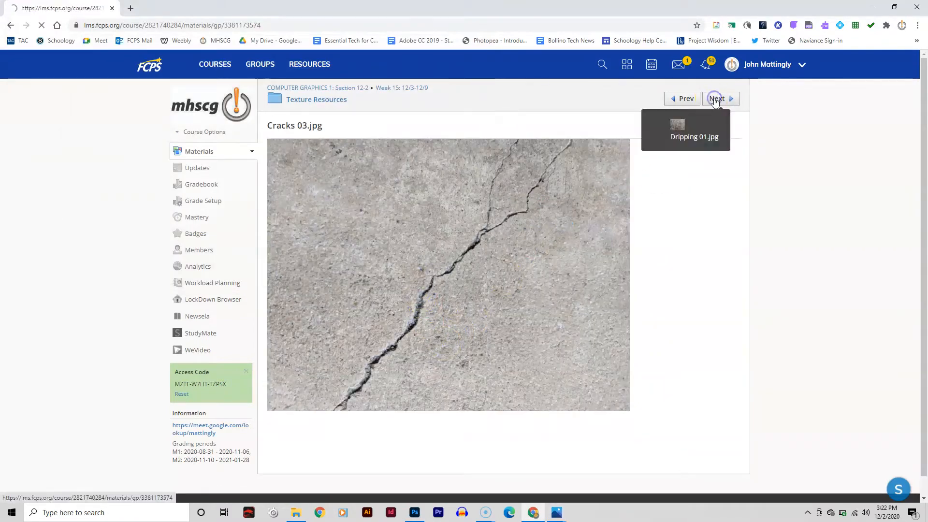
- Page forward through the textures, saving Ice 01 and Paint 07 images to Downloads
click(718, 98)
click(716, 99)
click(715, 99)
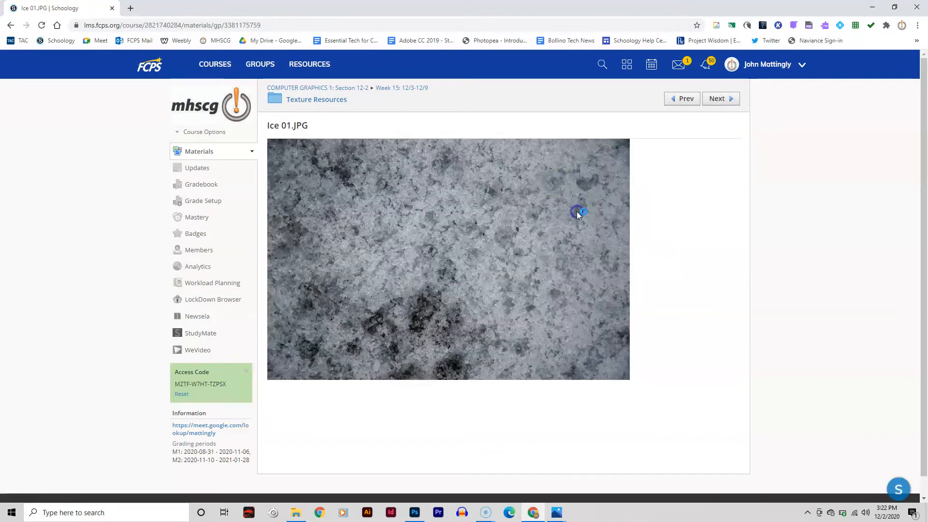
click(717, 99)
click(717, 99)
click(717, 100)
click(718, 99)
click(717, 99)
click(718, 99)
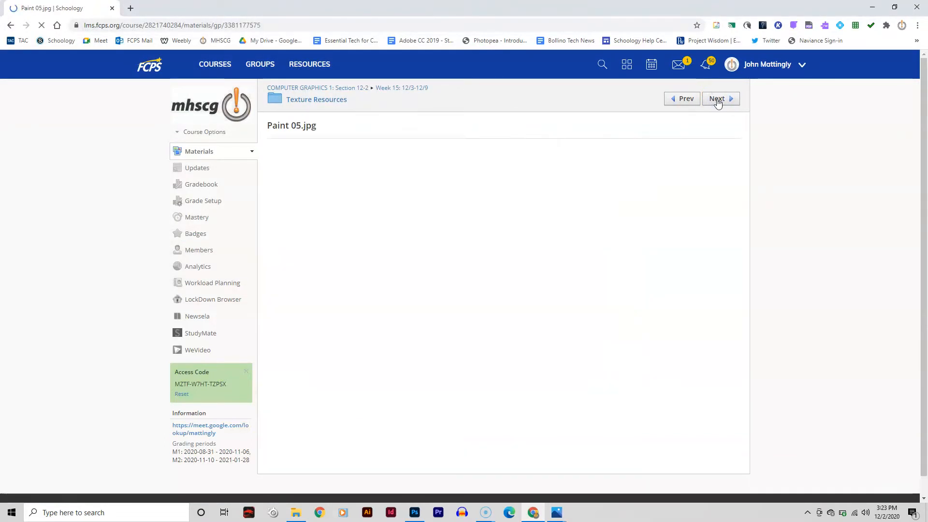
click(718, 100)
click(717, 99)
right_click(542, 213)
click(561, 233)
click(414, 271)
- Page ahead to the Rough 02 texture and save it to Downloads as Rough_02
click(718, 100)
click(718, 100)
click(717, 100)
click(717, 100)
right_click(520, 216)
click(543, 233)
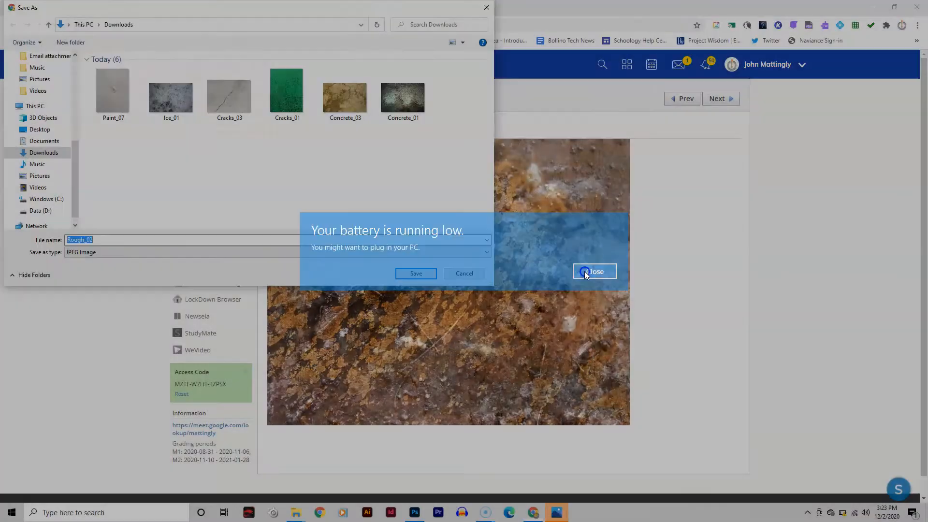
click(416, 271)
- Page ahead to Rough 04.jpg and save the image to Downloads as Rough_04
click(718, 100)
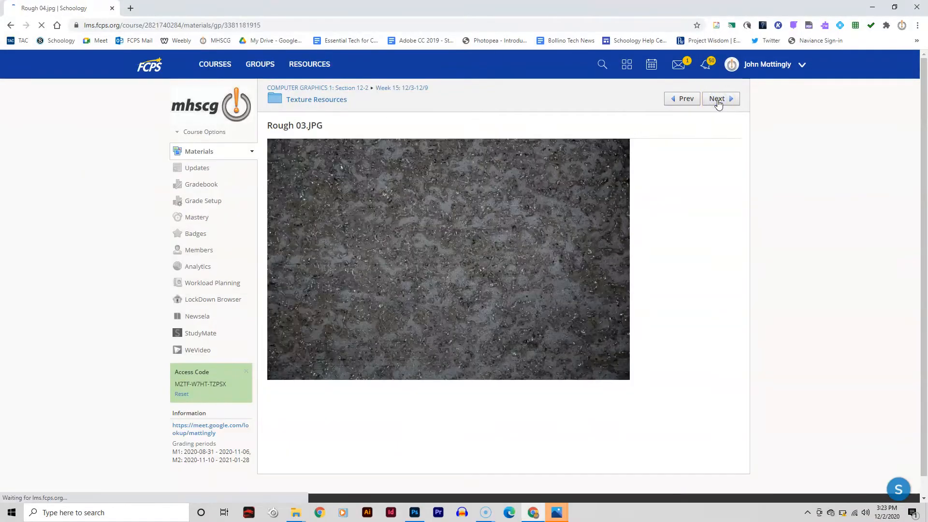
click(718, 99)
right_click(491, 212)
click(513, 233)
key(Return)
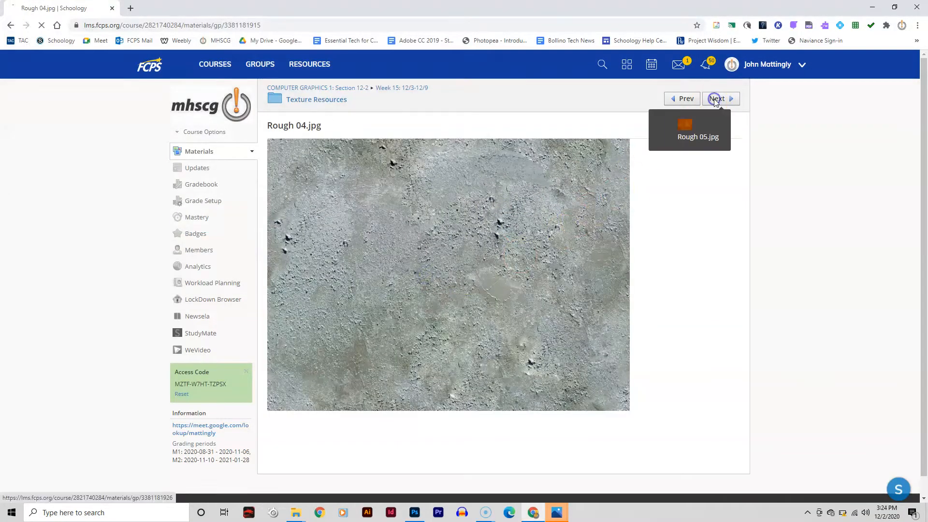
- Page ahead to the Rust 01 texture and save it to Downloads as Rust_01
click(715, 99)
click(716, 99)
click(715, 99)
click(714, 99)
right_click(540, 214)
click(565, 236)
key(Return)
- Page ahead to the Rust 05 texture and save it to Downloads as Rust_05
click(719, 100)
click(719, 100)
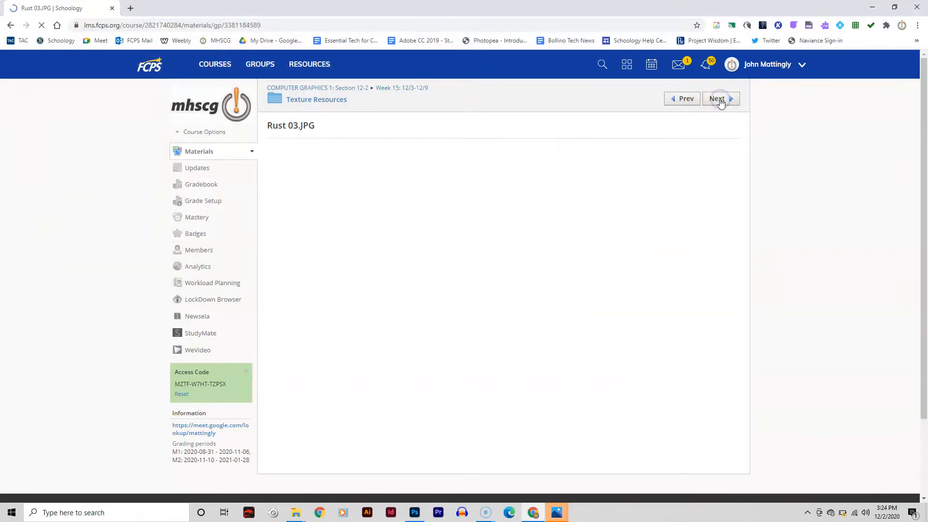
click(719, 100)
click(718, 100)
right_click(506, 199)
click(526, 218)
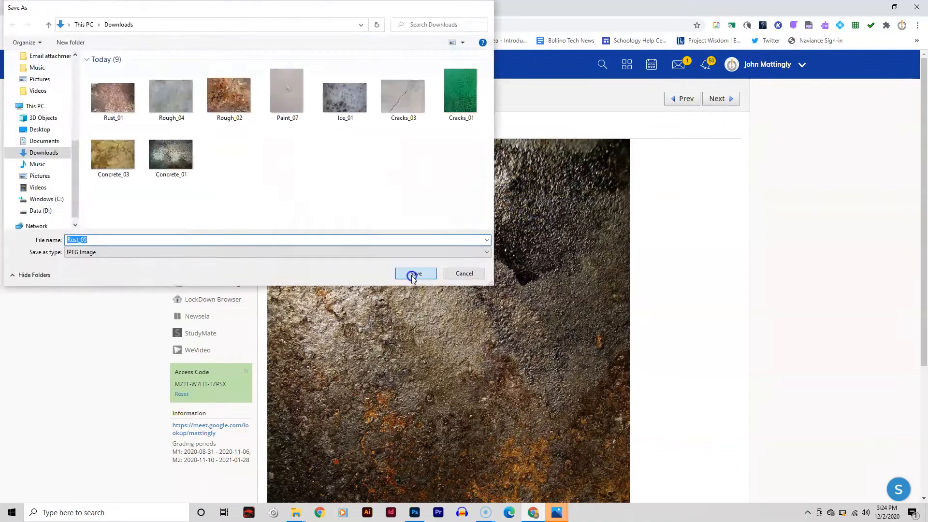
click(412, 271)
- Page through the remaining textures in the folder
click(718, 100)
click(720, 100)
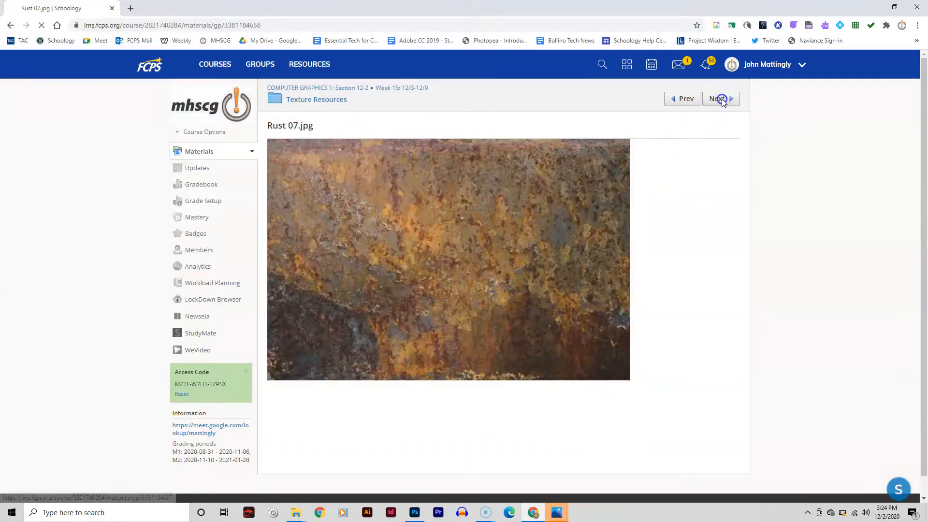
click(721, 100)
click(720, 101)
click(720, 100)
click(720, 100)
click(720, 100)
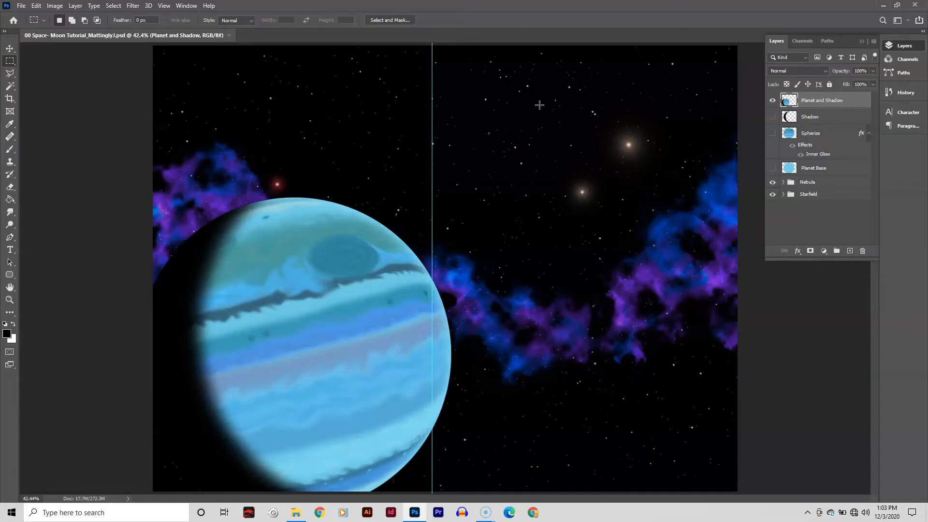
- Hide the guides and the Planet and Shadow and Nebula layers, and select the Spherize layer
key(ctrl+semicolon)
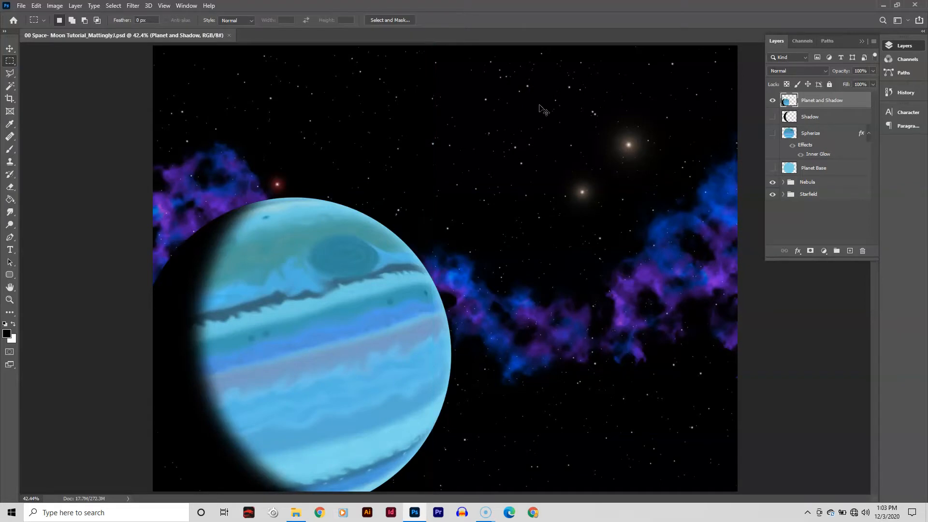
click(773, 100)
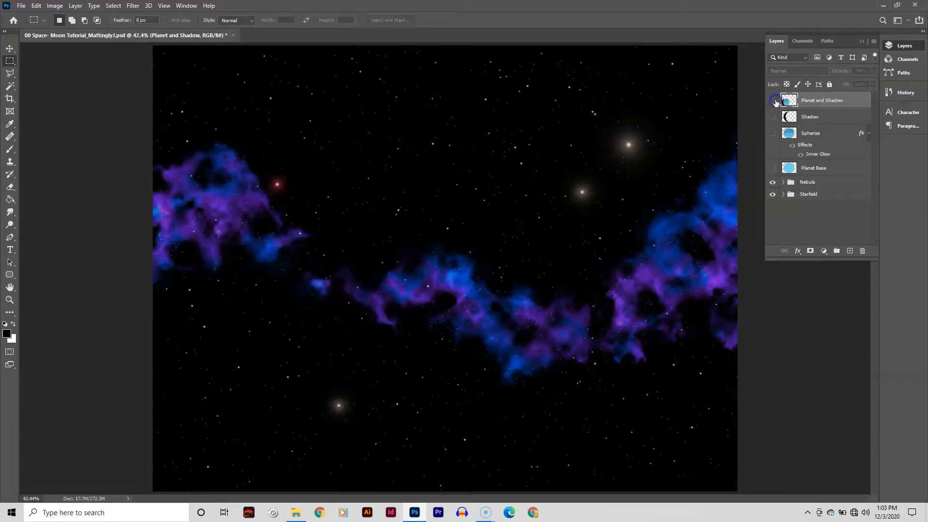
click(772, 183)
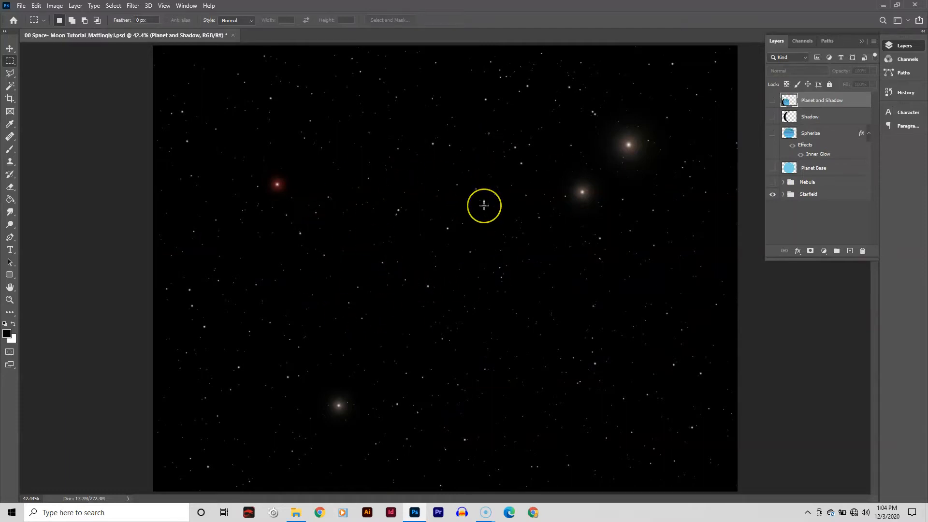
click(834, 135)
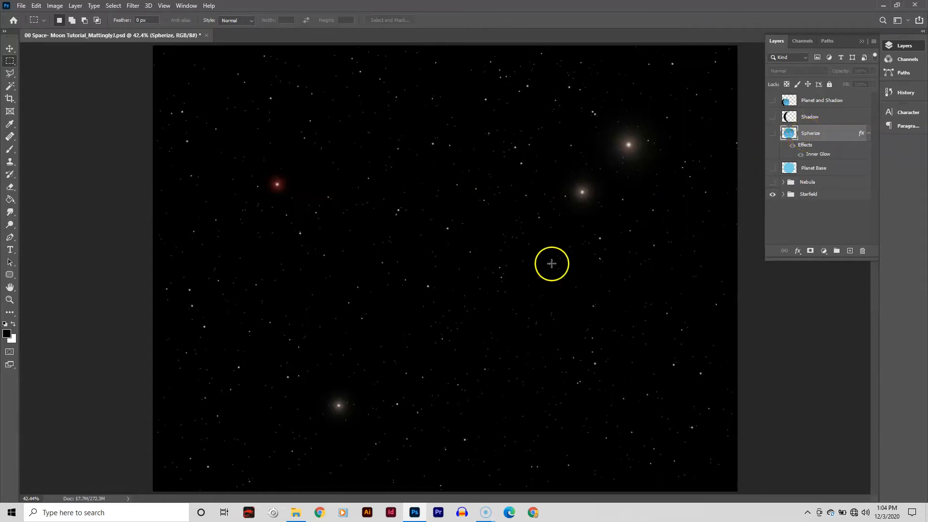
- Open the Selected Textures - Copy folder and preview the saved textures in the photo viewer
click(295, 512)
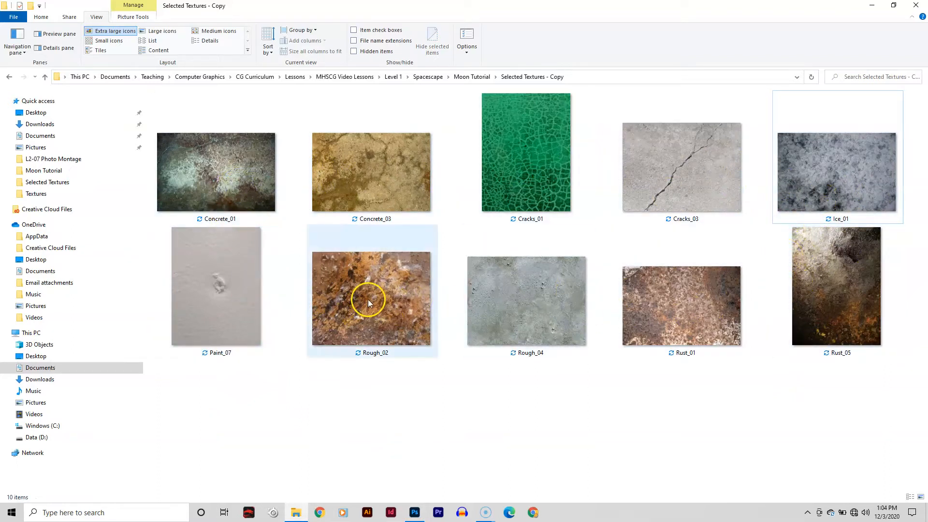
click(388, 392)
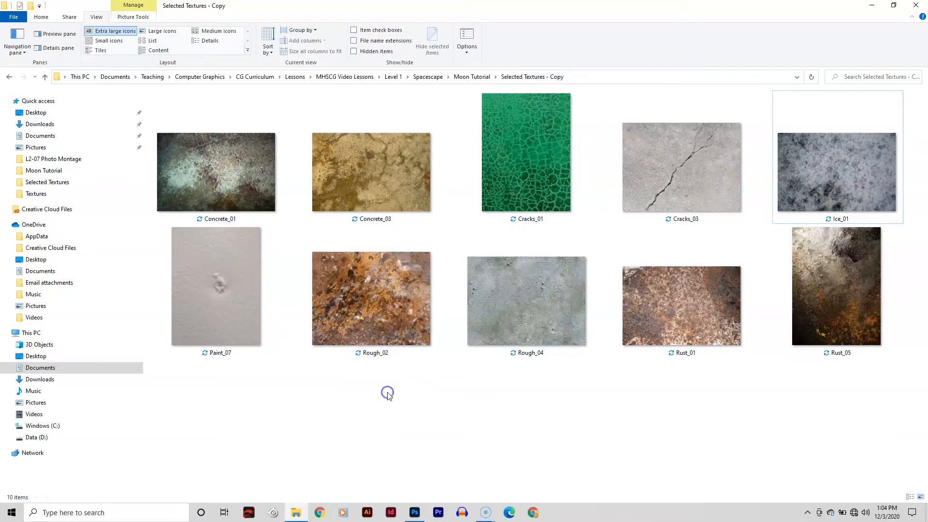
double_click(218, 166)
key(Right)
key(Right)
key(Right)
key(Right)
key(Right)
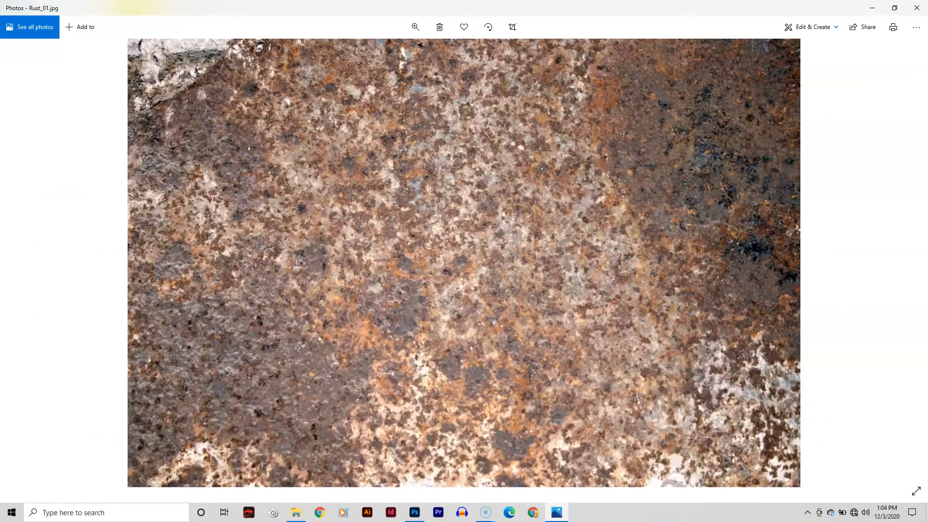
key(Right)
key(Right)
key(Right)
key(Right)
click(913, 7)
- Place the Rust_01 texture from the Selected Textures - Copy folder into the Photoshop space scene
click(648, 389)
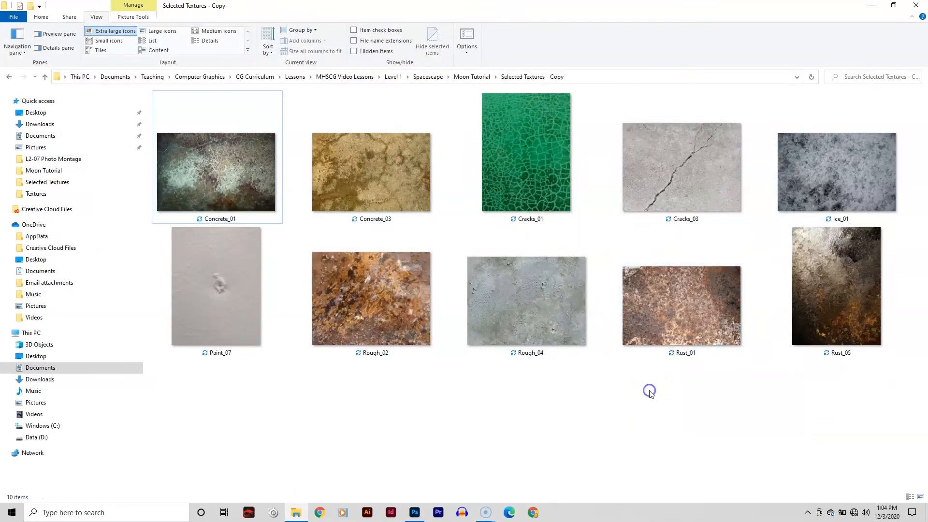
double_click(679, 308)
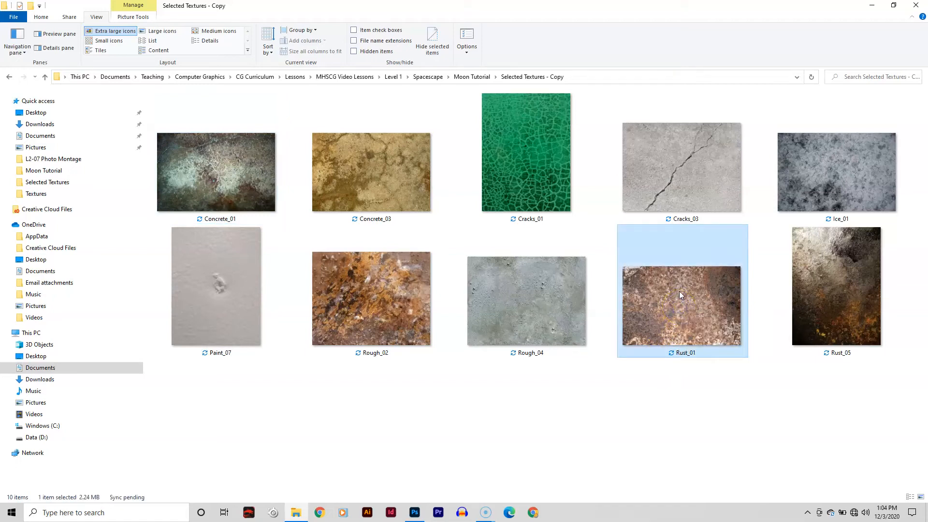
drag(679, 290, 431, 239)
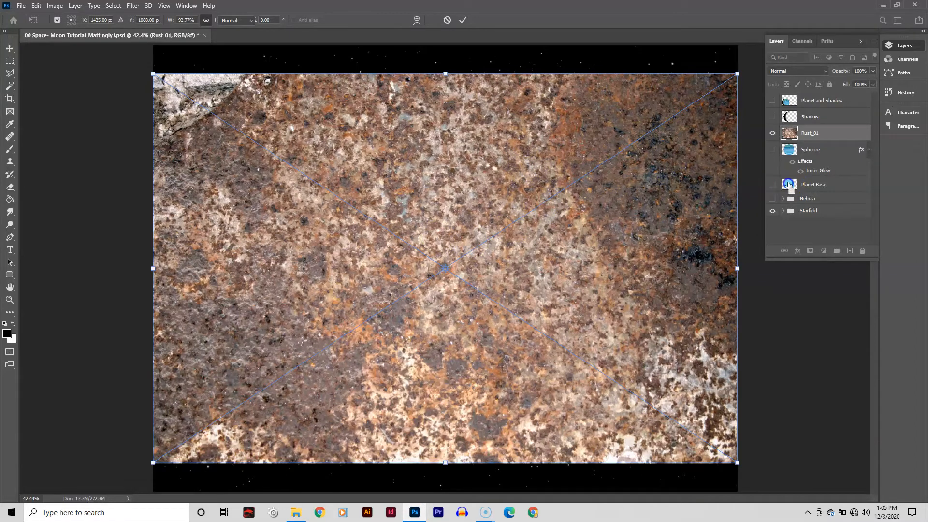
ctrl+click(789, 185)
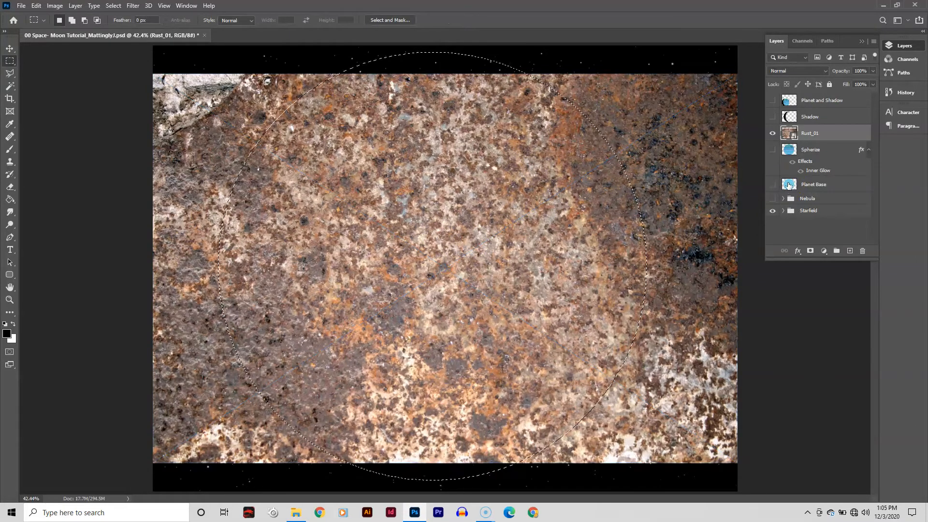
key(ctrl+d)
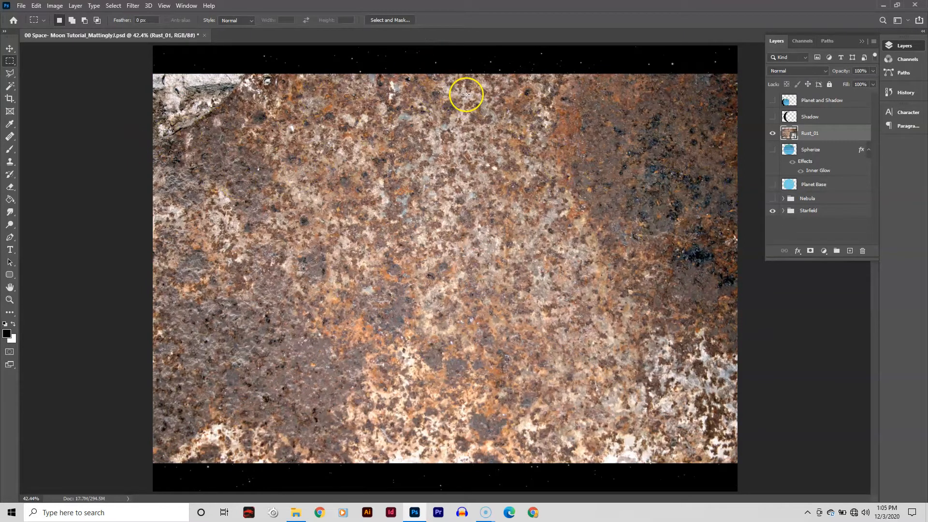
- Stretch the Rust_01 layer to fill the whole canvas and commit the transform
key(ctrl+minus)
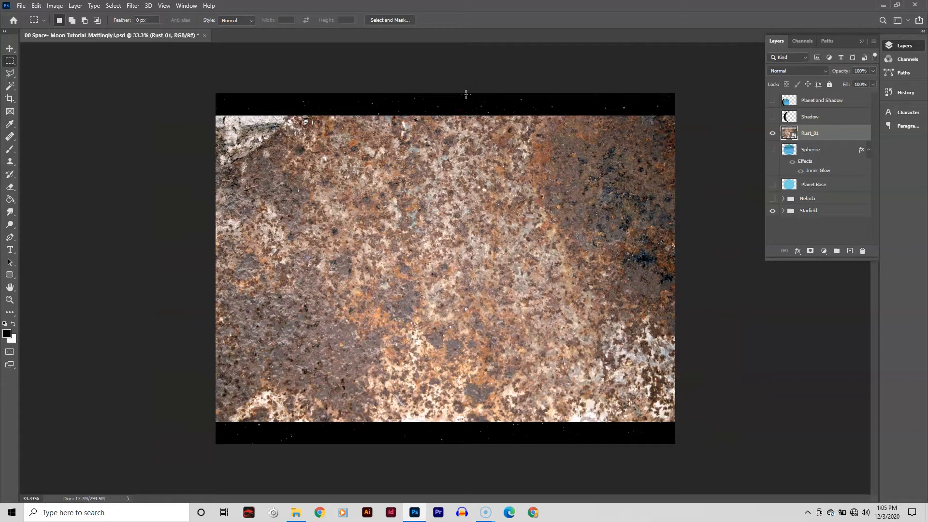
key(ctrl+t)
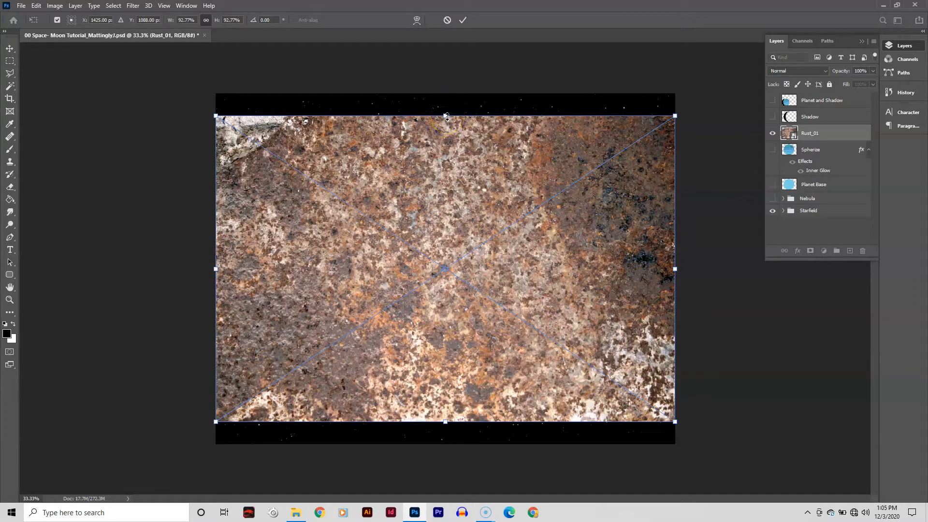
drag(448, 111, 447, 93)
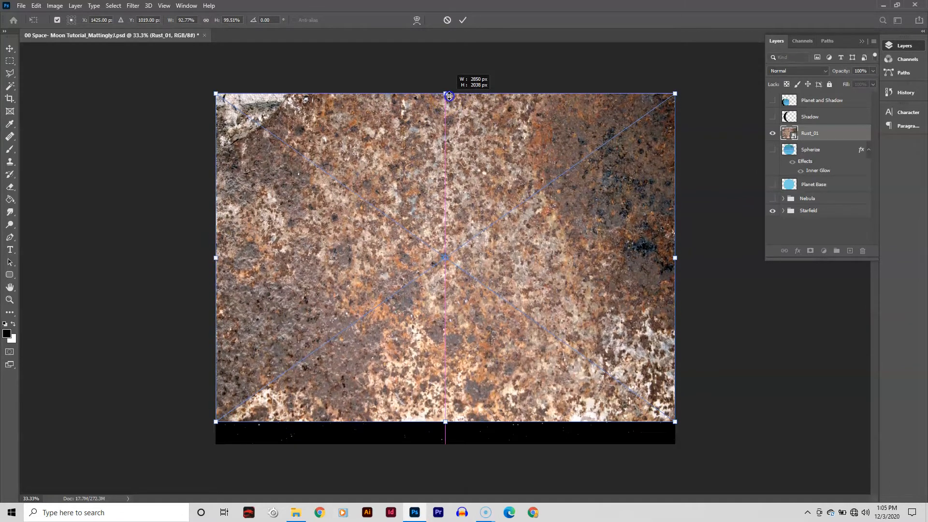
drag(445, 422, 445, 444)
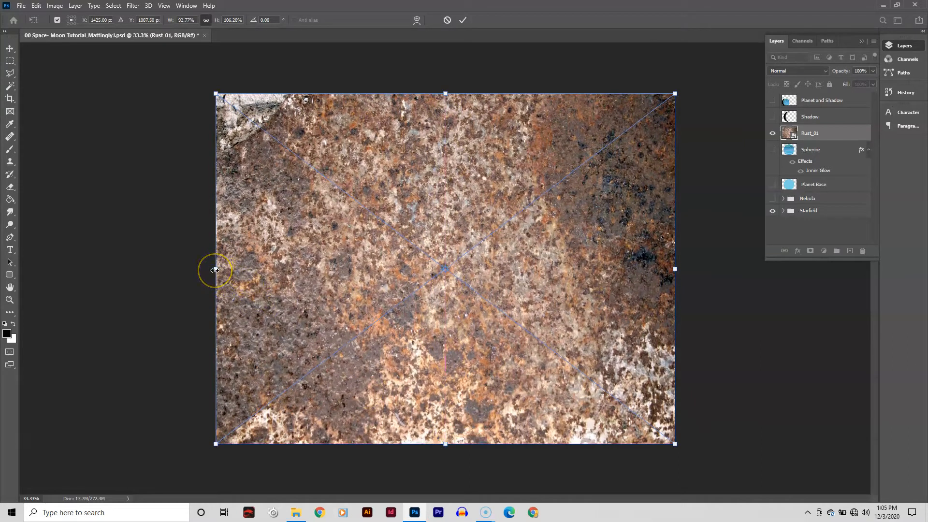
mouse_move(215, 270)
mouse_down()
mouse_move(249, 269)
mouse_move(216, 269)
mouse_up()
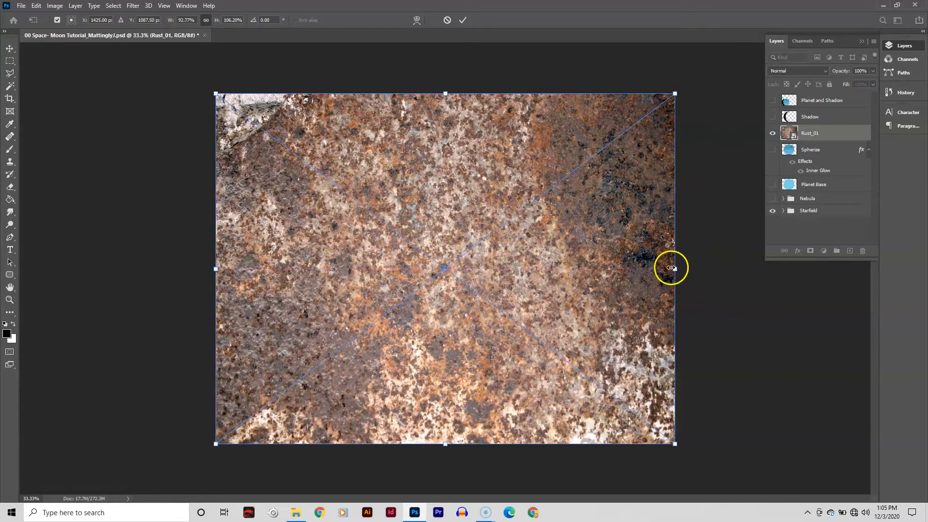
mouse_move(672, 268)
mouse_down()
mouse_move(625, 271)
mouse_move(679, 270)
mouse_up()
key(Return)
- Rasterize the Rust_01 layer
key(m)
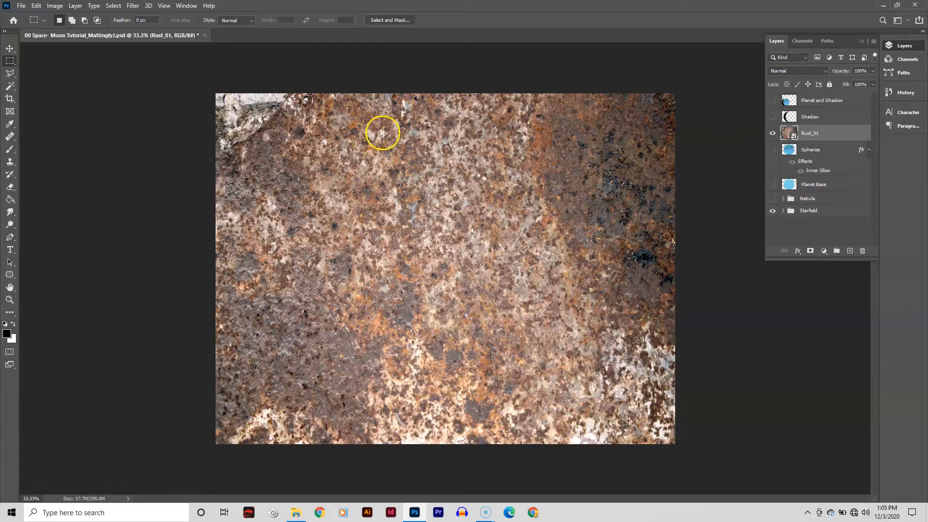
right_click(838, 134)
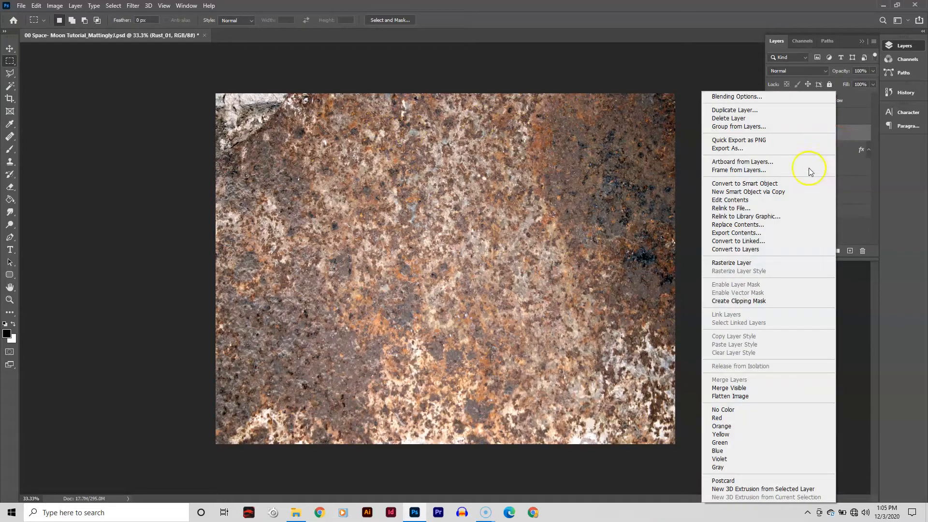
click(788, 261)
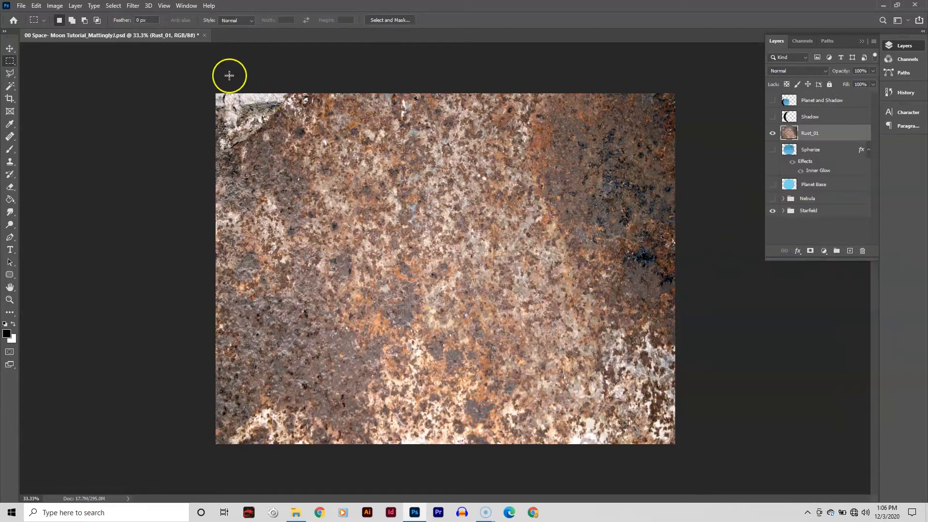
- Desaturate the Rust_01 layer
click(50, 6)
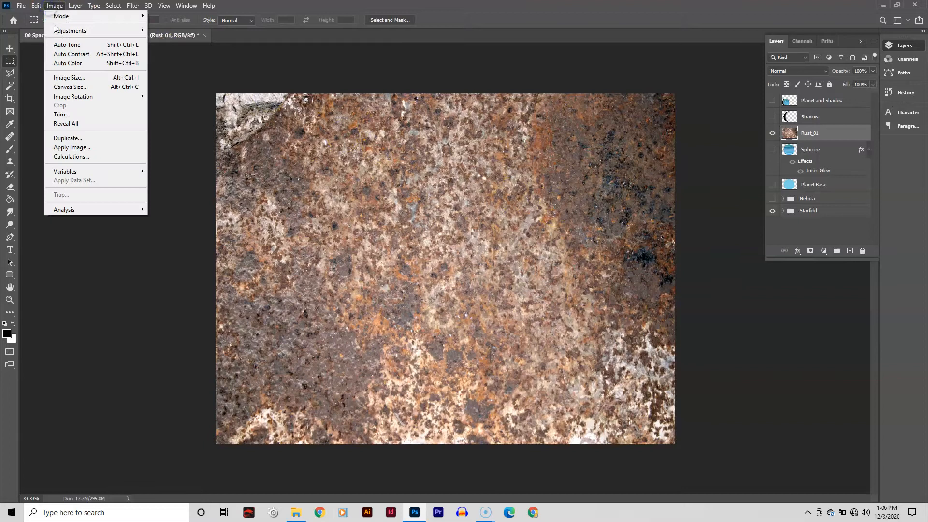
mouse_move(57, 30)
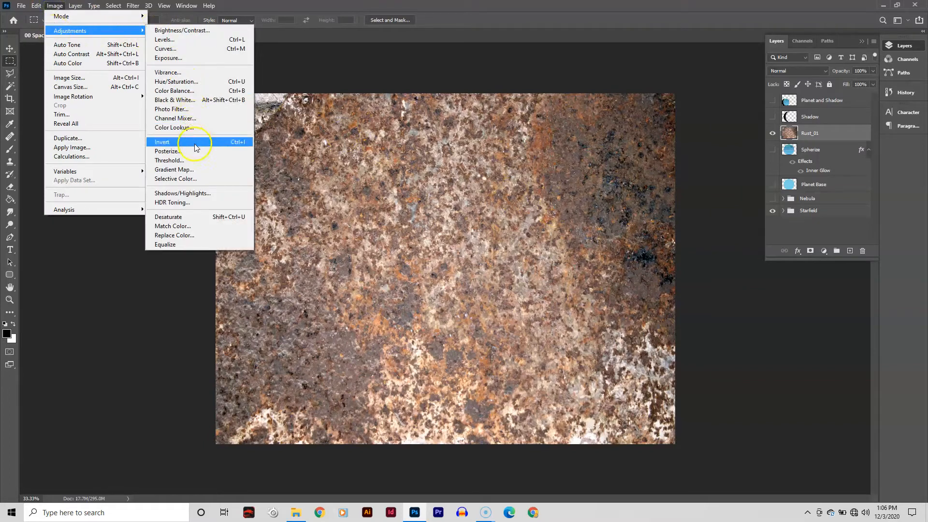
click(188, 221)
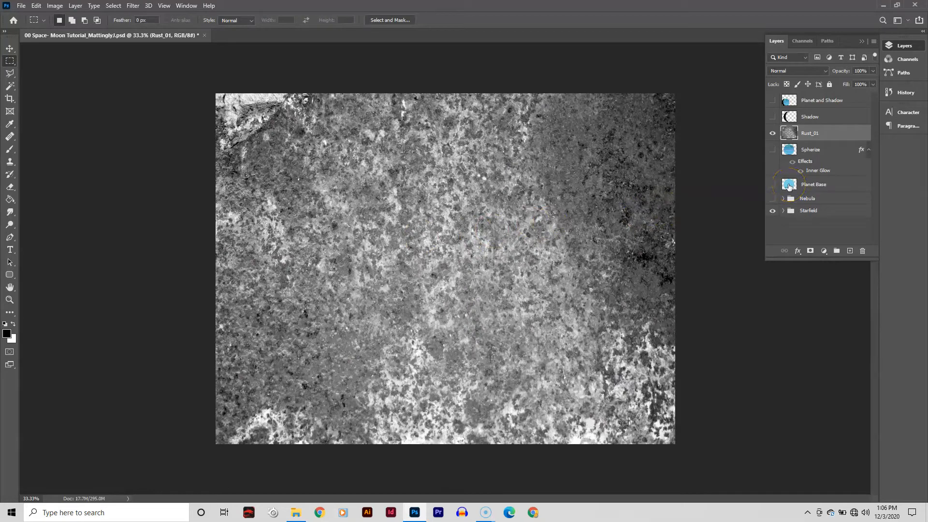
- Load the Planet Base circle as a selection, invert it, and delete the rust texture outside the planet
ctrl+click(789, 185)
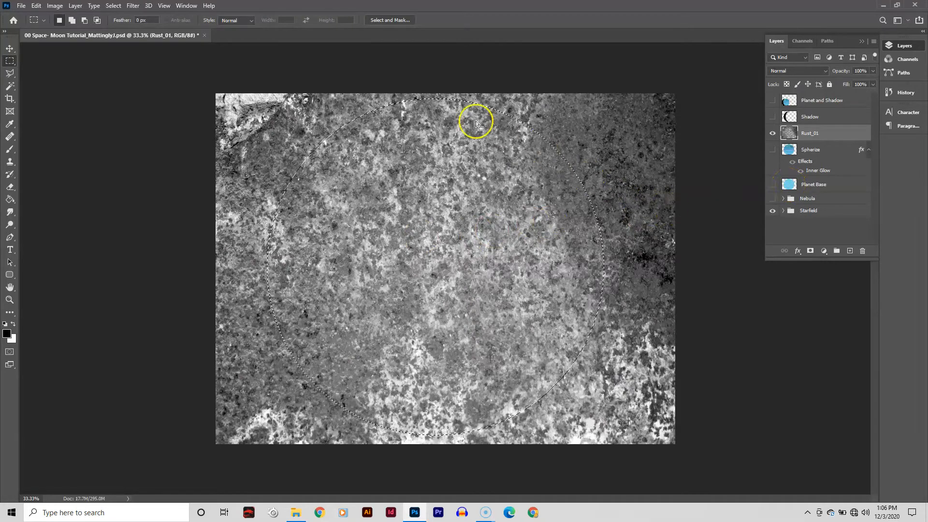
key(ctrl+0)
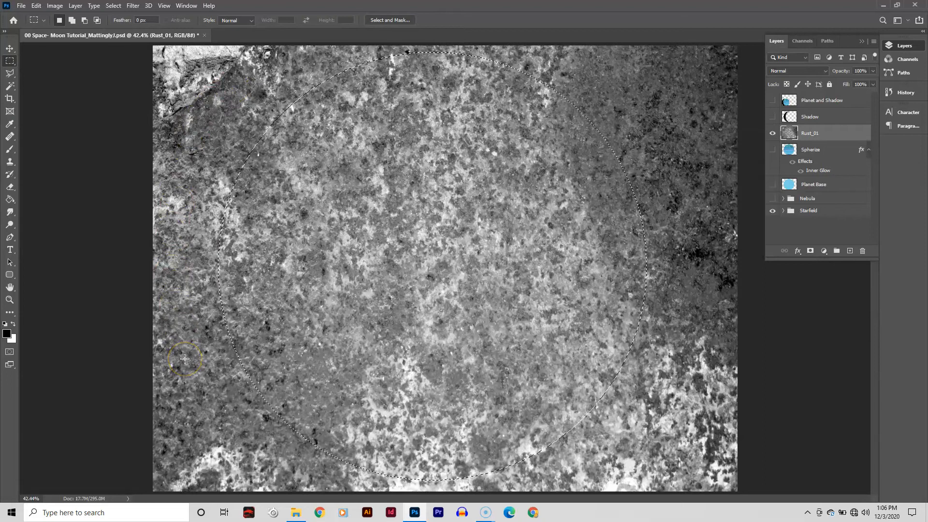
click(114, 6)
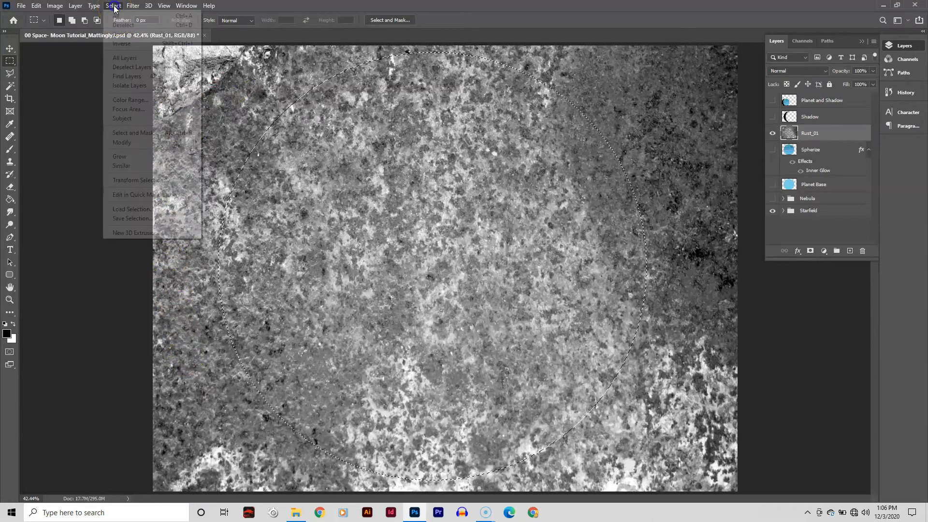
click(111, 43)
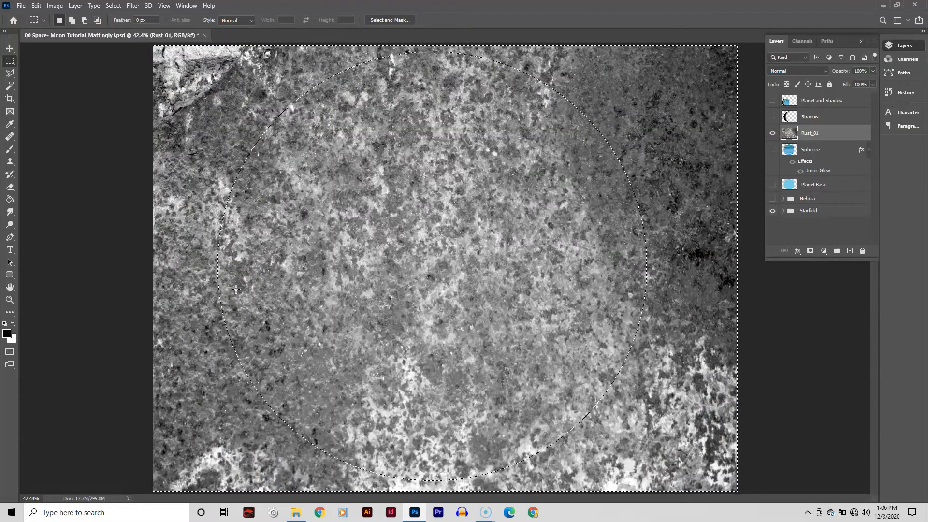
key(Delete)
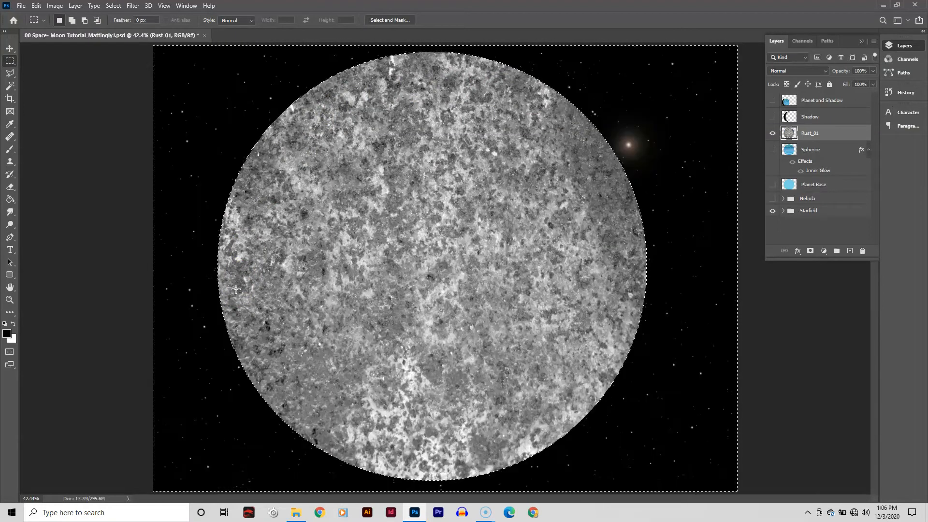
- Invert the selection back to the planet circle, apply Spherize at 100% to the rust texture, and deselect
click(114, 6)
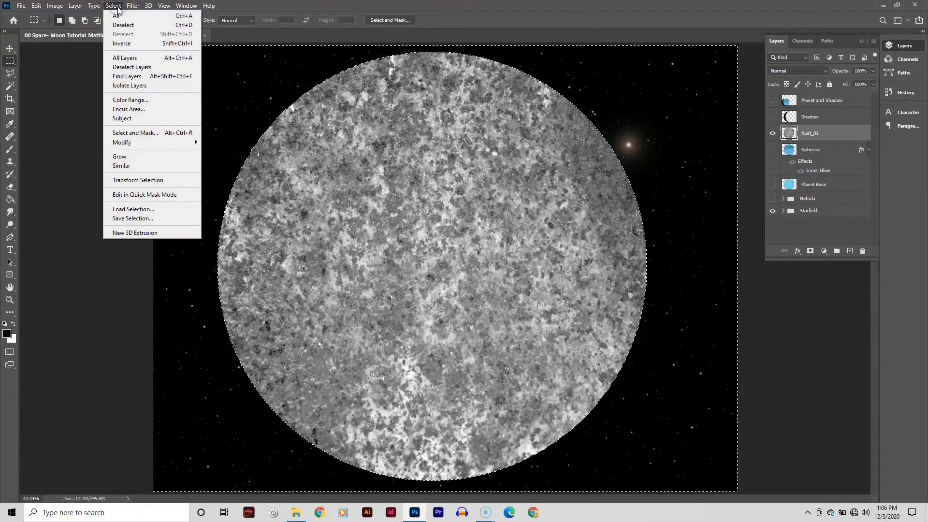
click(139, 47)
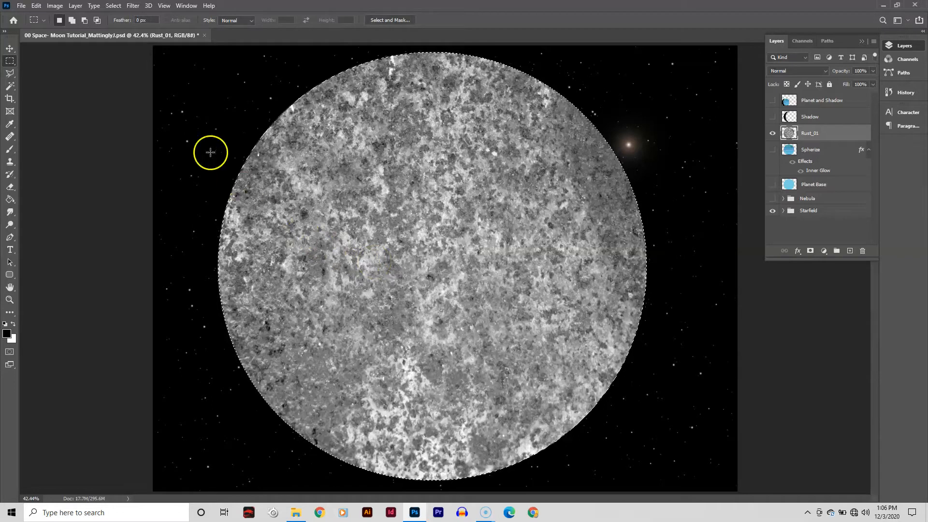
click(137, 9)
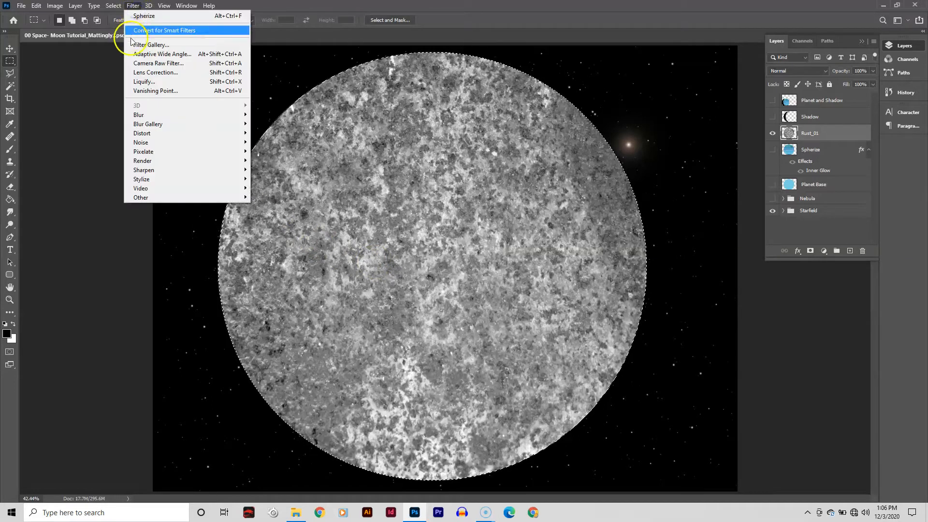
mouse_move(134, 139)
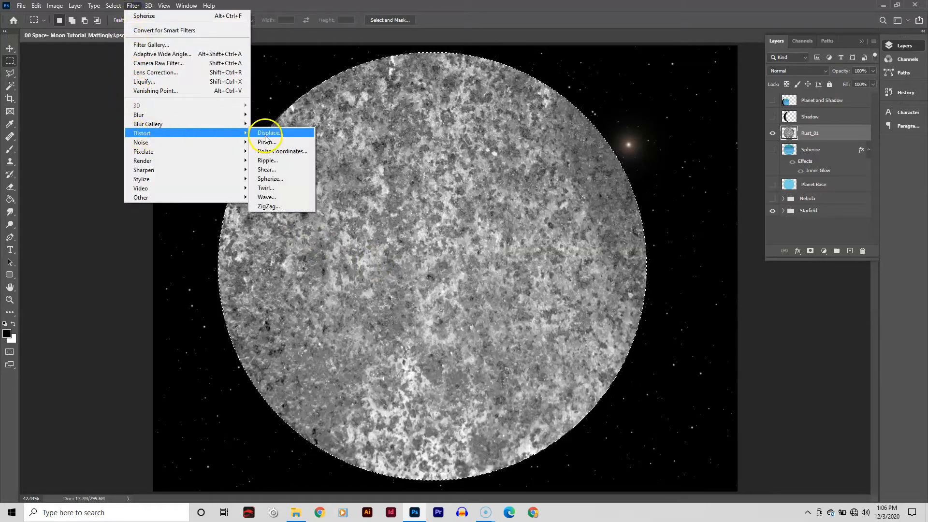
click(268, 179)
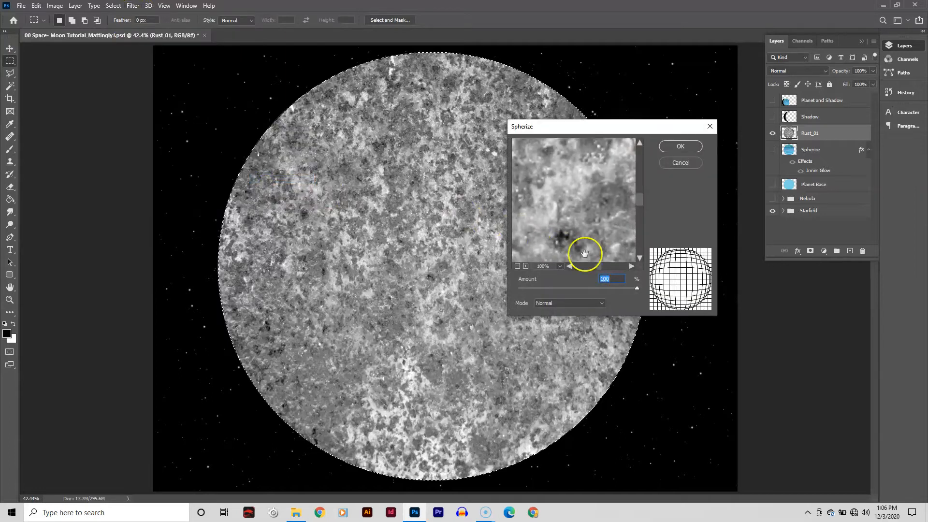
click(675, 148)
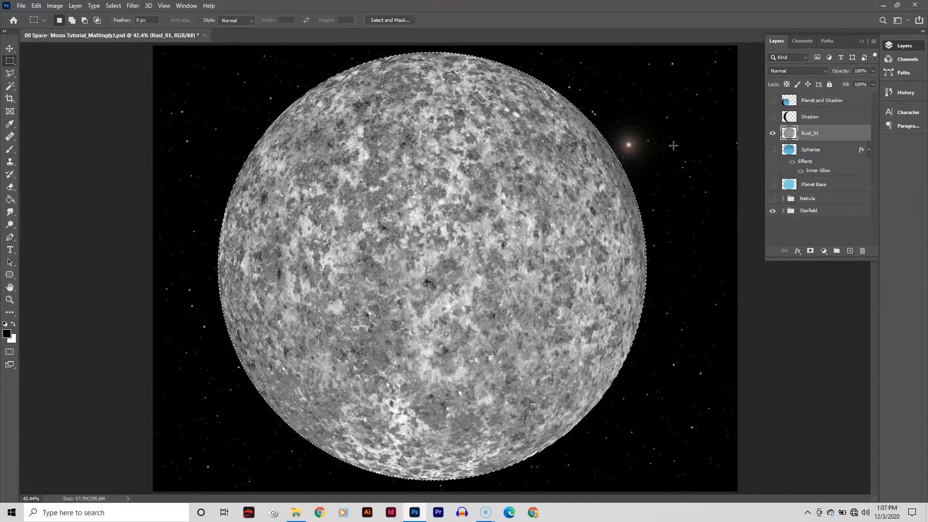
key(ctrl+d)
- Place the Concrete_03 texture from the folder into the Photoshop document above Rust_01
click(296, 512)
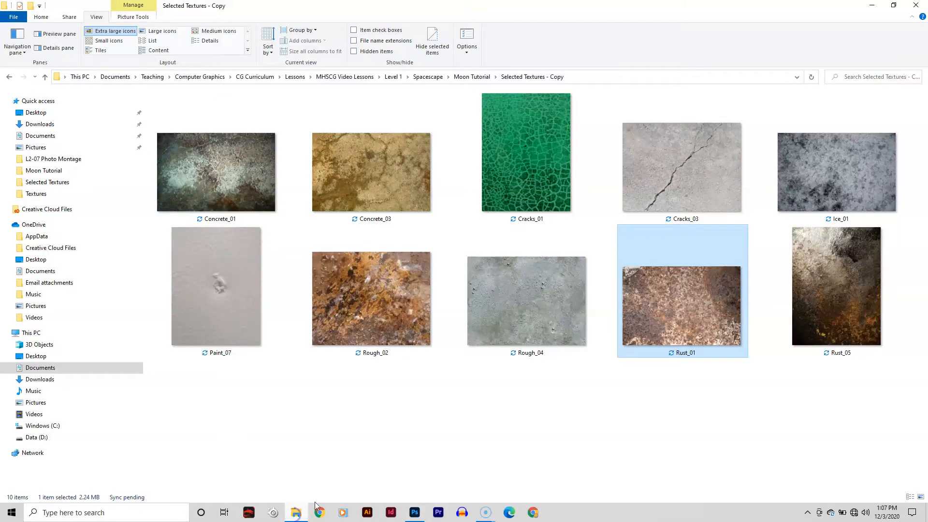
click(394, 424)
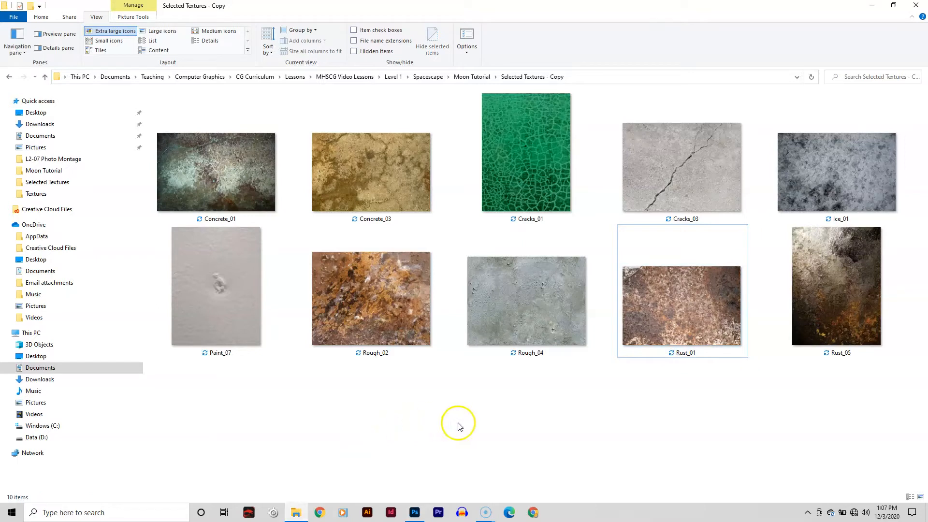
click(370, 197)
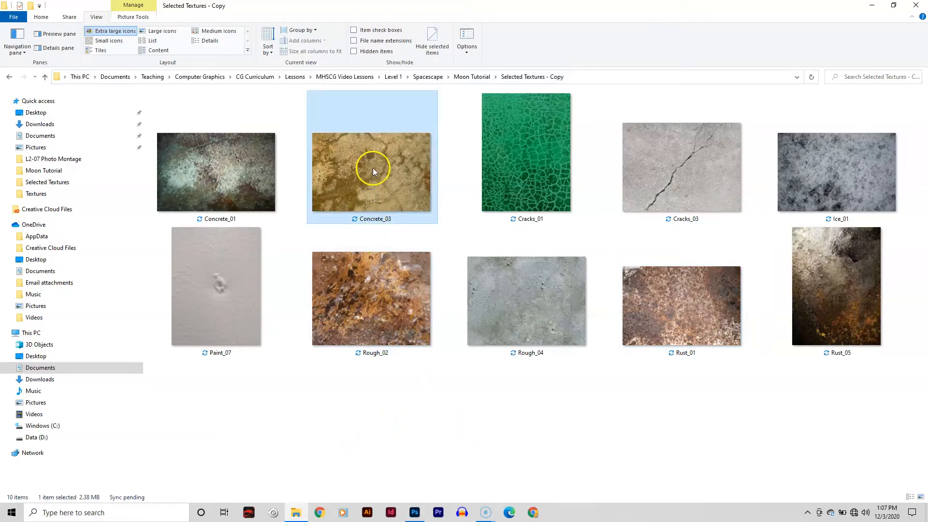
drag(373, 167, 431, 254)
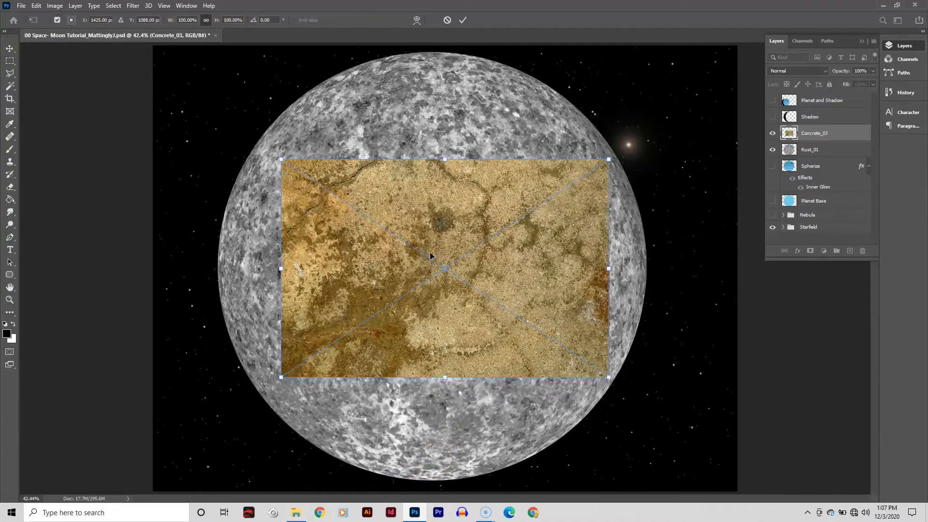
- Stretch the Concrete_03 layer to fill the whole canvas and commit the transform
key(ctrl+minus)
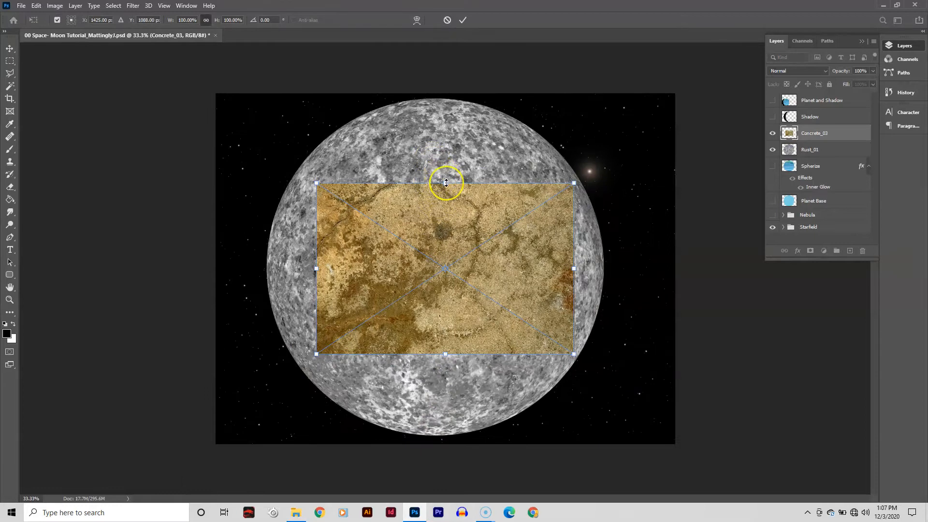
drag(449, 172, 448, 84)
drag(574, 224, 671, 232)
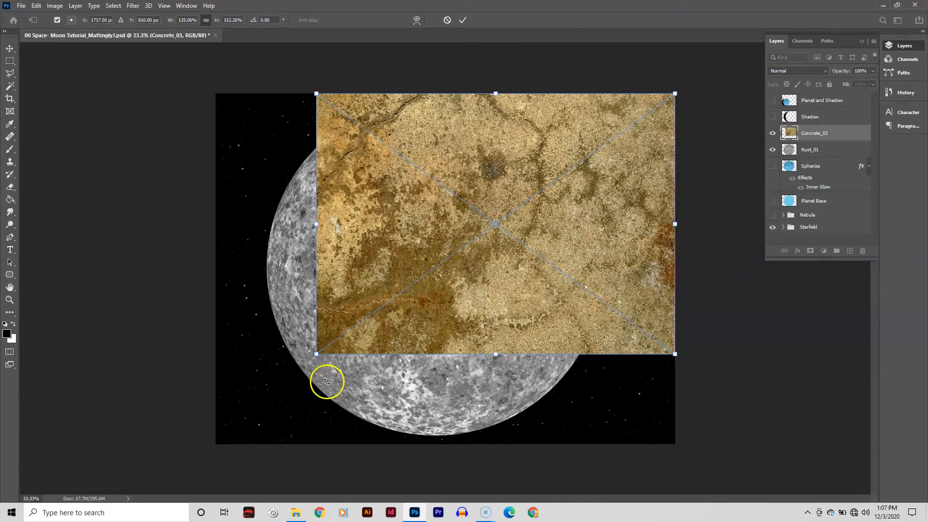
drag(315, 354, 217, 441)
key(Return)
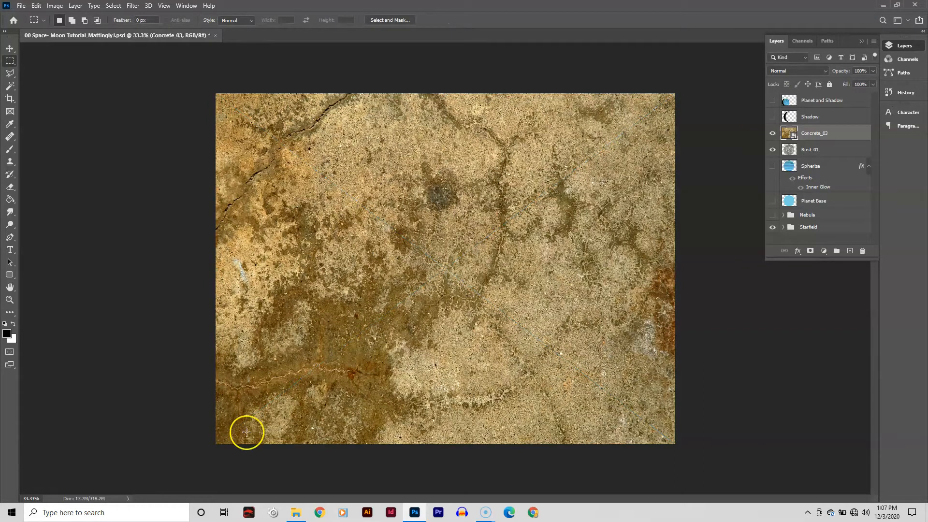
- Rasterize the Concrete_03 layer and desaturate it
right_click(848, 133)
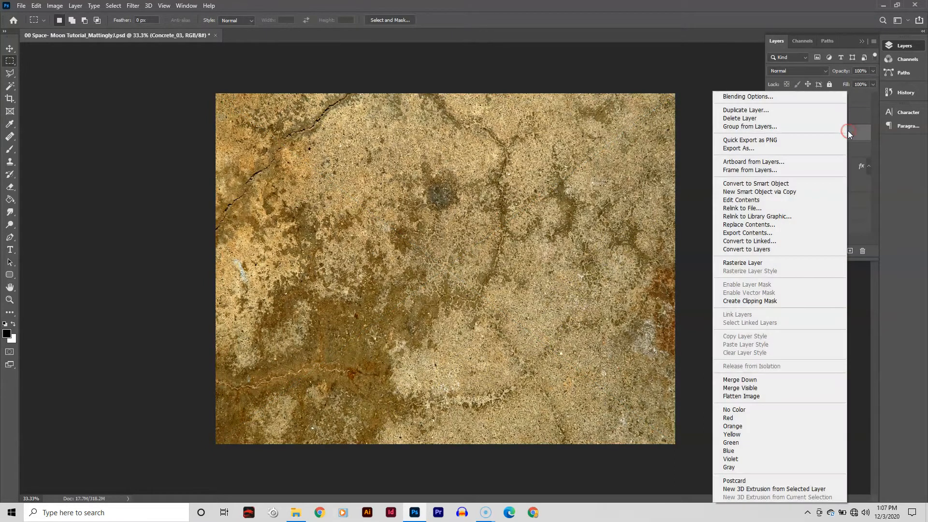
click(799, 263)
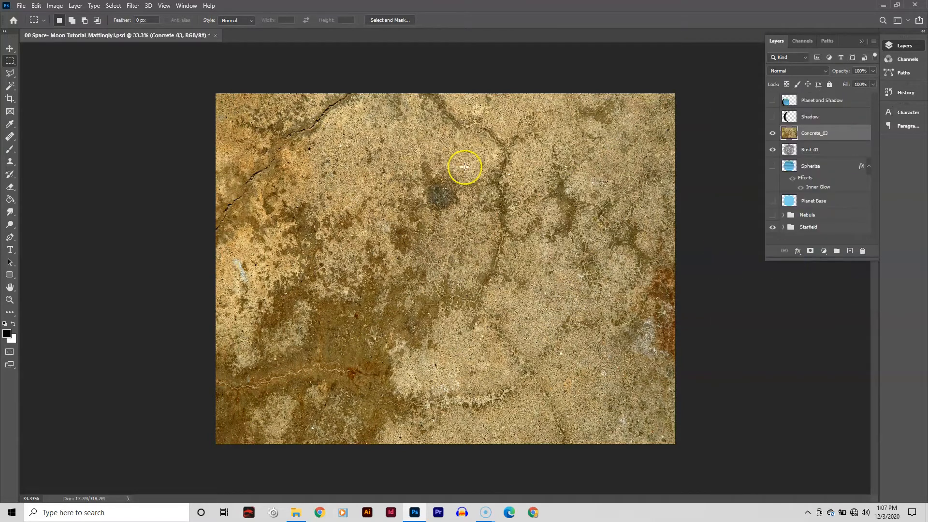
click(53, 7)
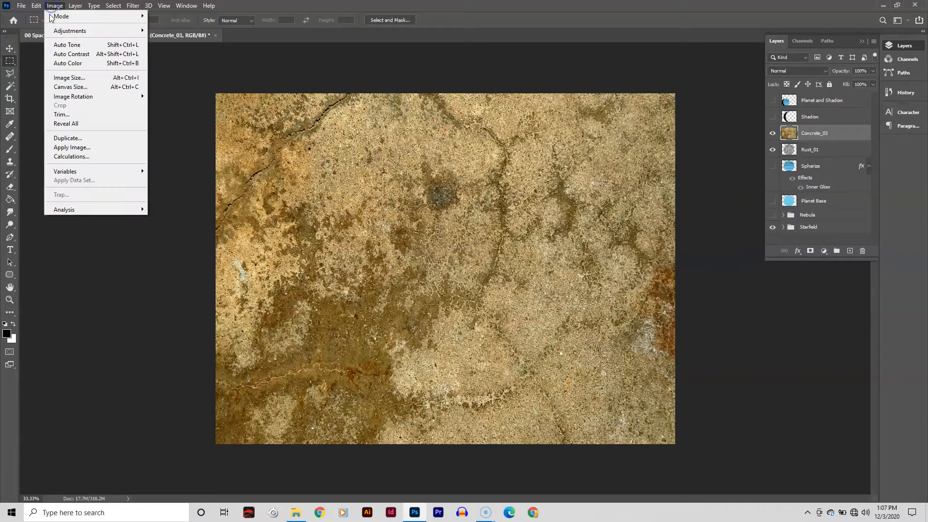
mouse_move(126, 31)
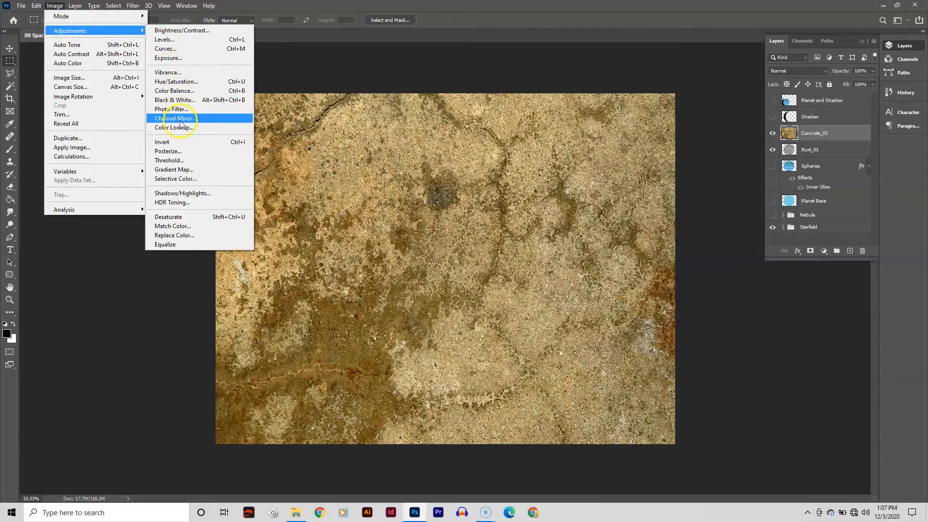
click(193, 218)
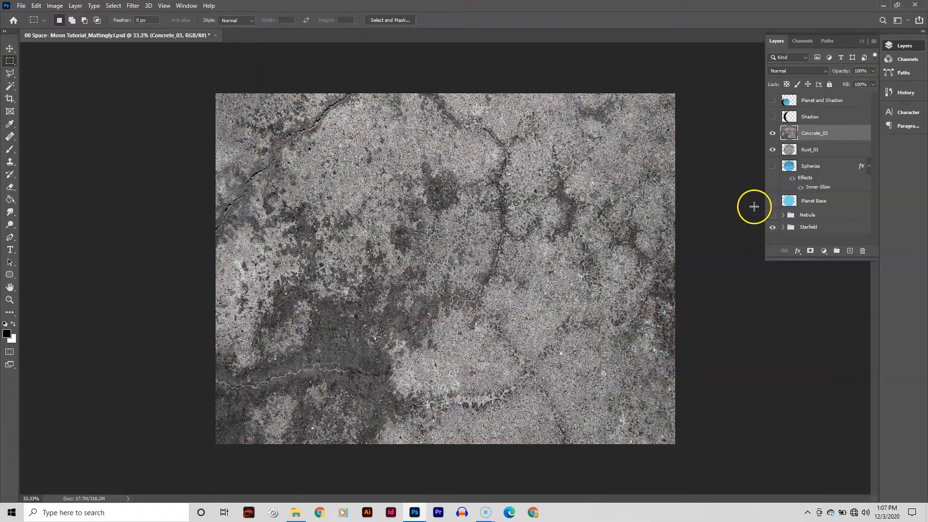
- Load the Planet Base circle as a selection, invert it, and delete the concrete texture outside the planet
ctrl+click(788, 203)
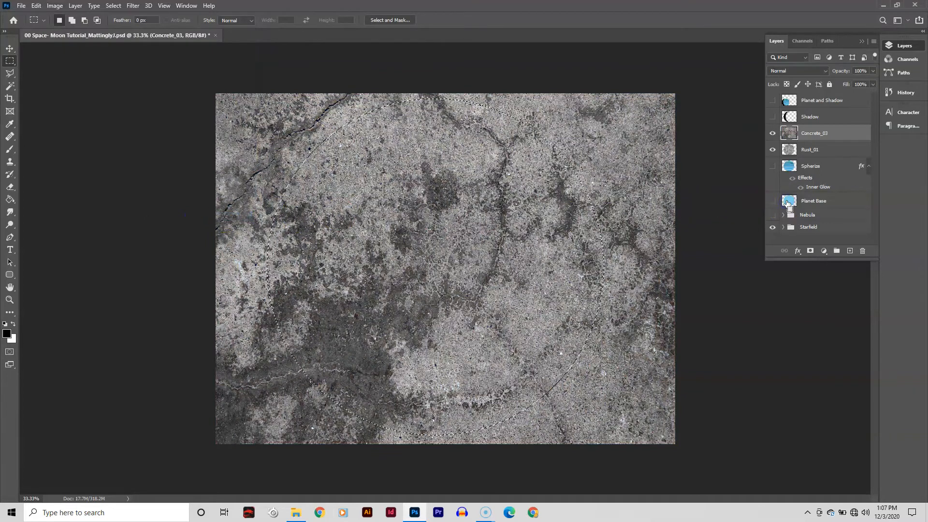
click(113, 5)
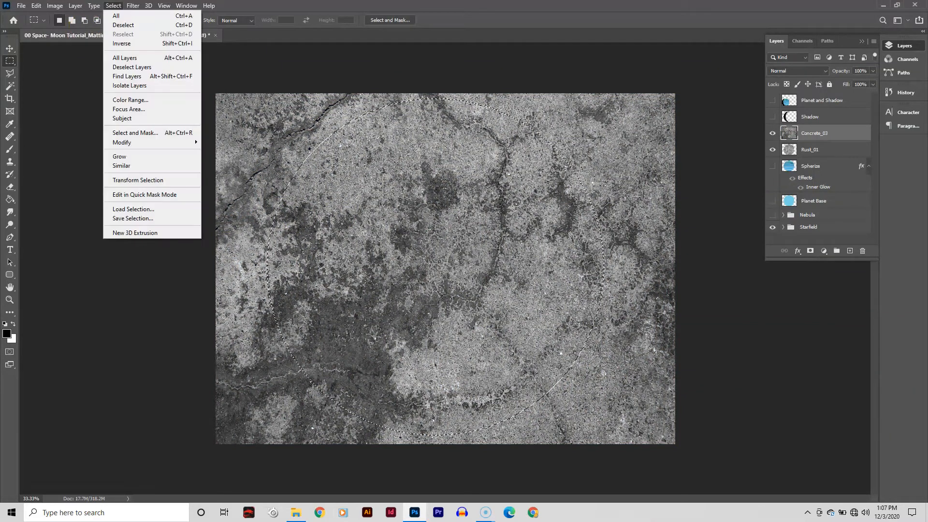
click(116, 44)
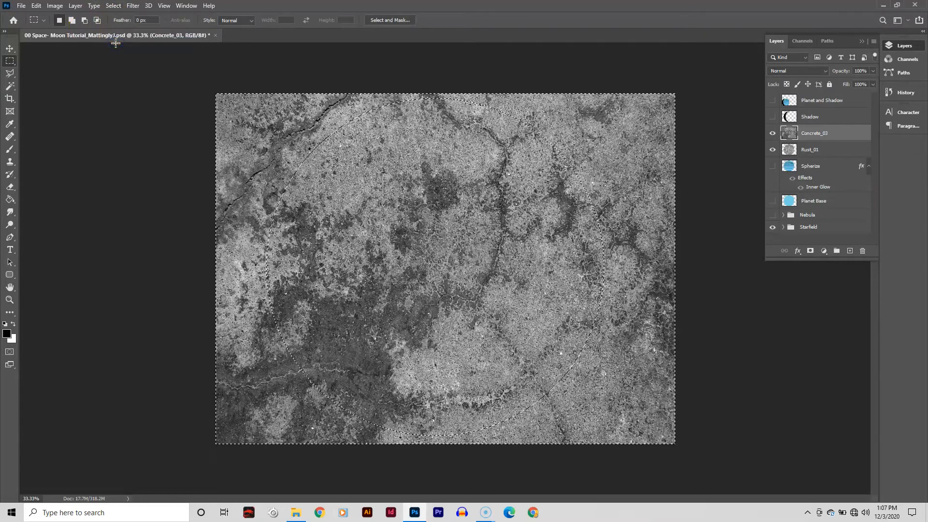
key(Delete)
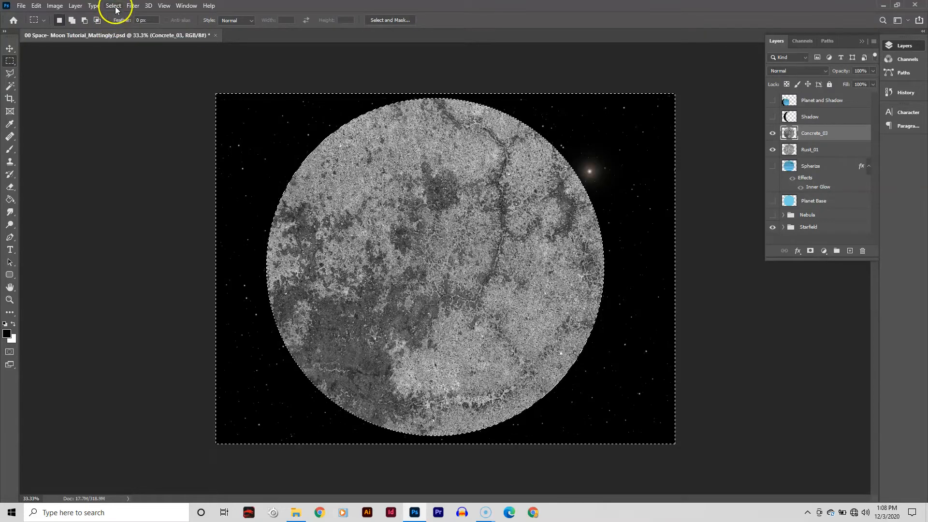
- Invert the selection back to the planet and erase patches of the concrete texture with a soft 800 px eraser at 50% opacity
click(115, 6)
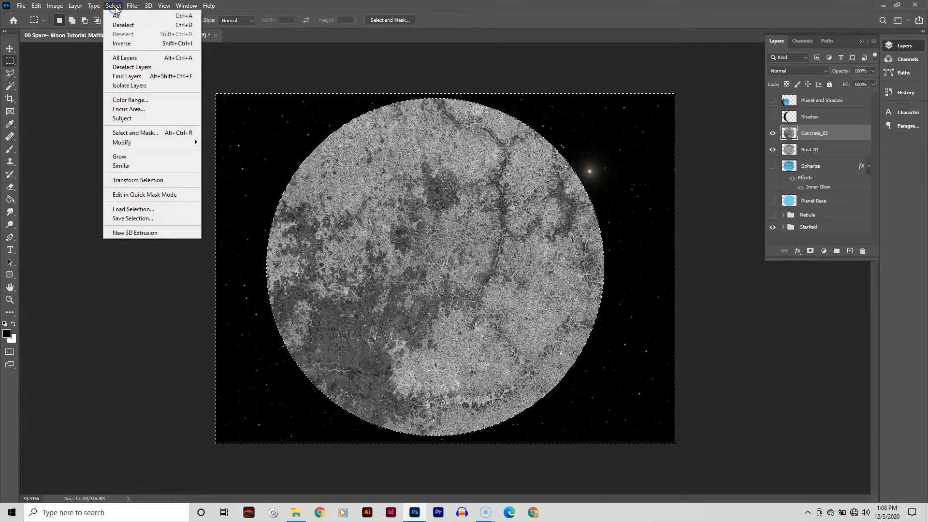
click(116, 43)
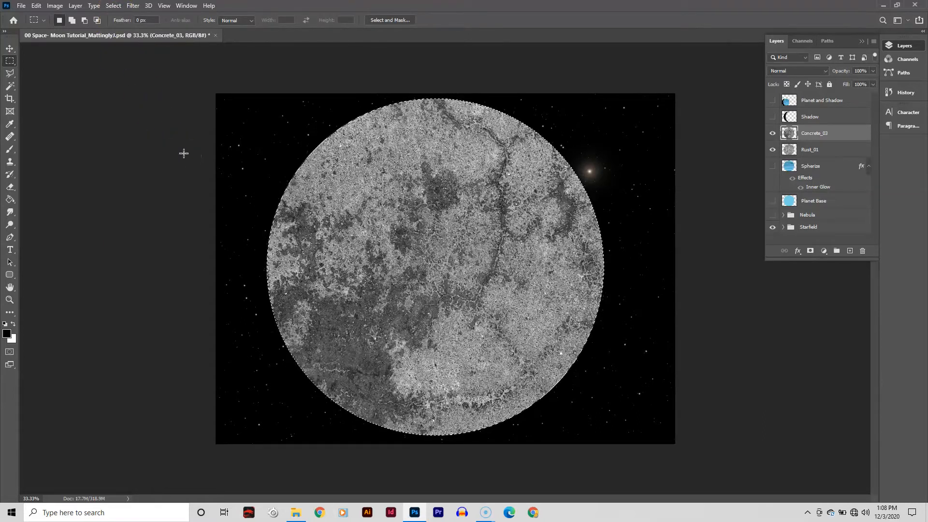
scroll(183, 153, up, 1)
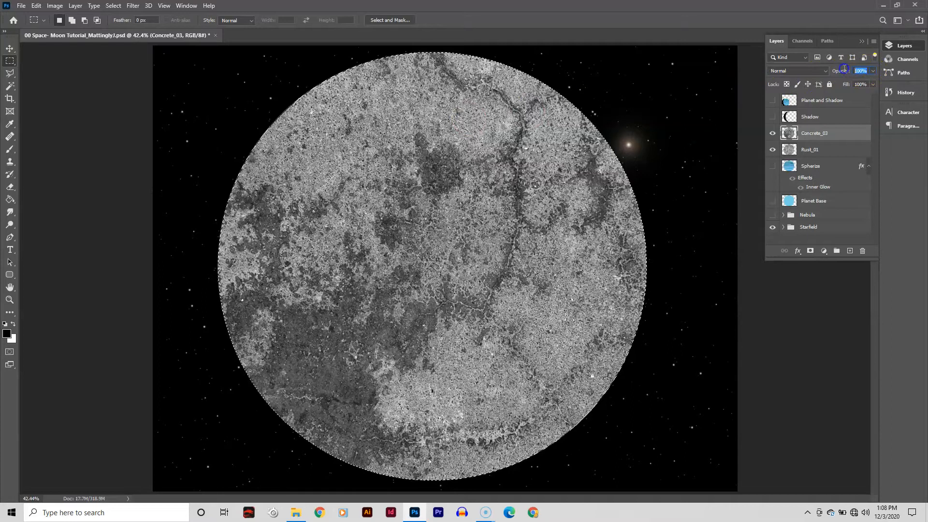
mouse_move(844, 71)
mouse_down()
mouse_move(829, 70)
mouse_move(844, 70)
mouse_up()
click(10, 187)
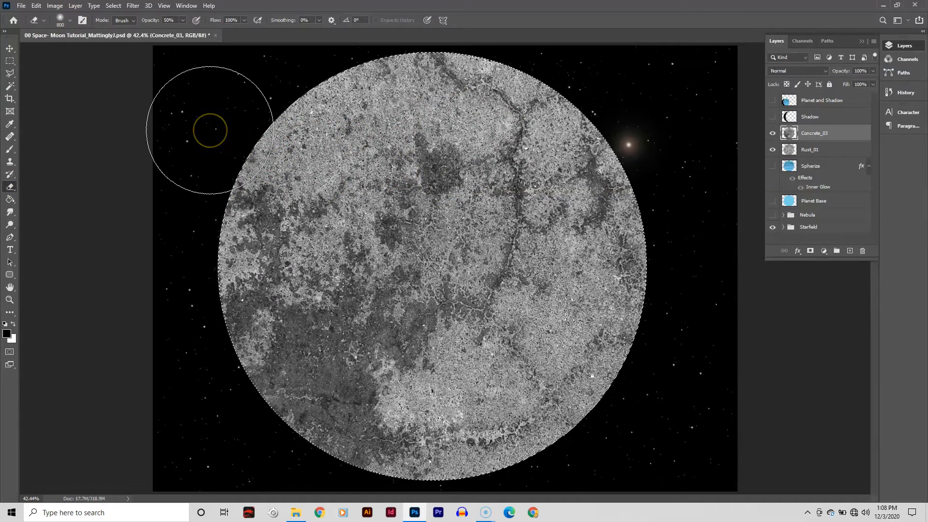
click(71, 21)
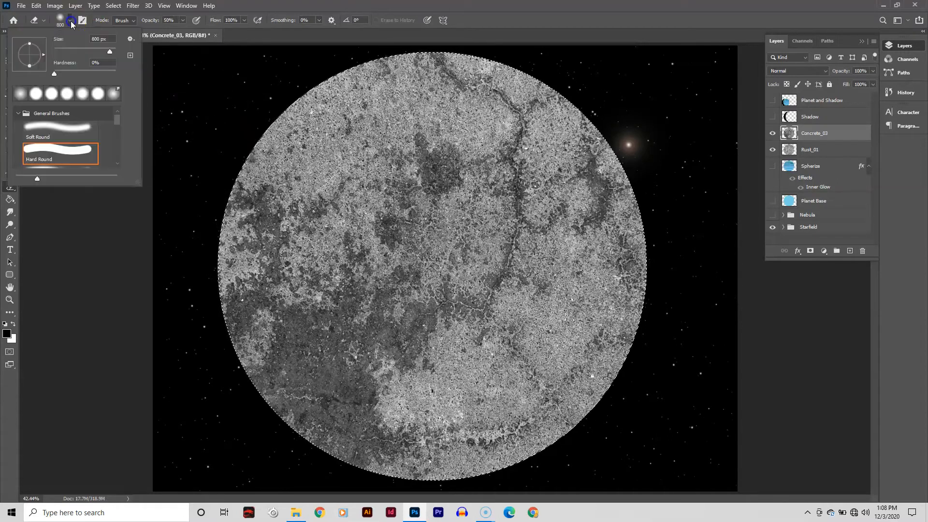
click(283, 8)
mouse_move(577, 160)
mouse_down()
mouse_move(551, 138)
mouse_move(452, 142)
mouse_move(380, 110)
mouse_move(334, 133)
mouse_move(311, 126)
mouse_move(247, 155)
mouse_up()
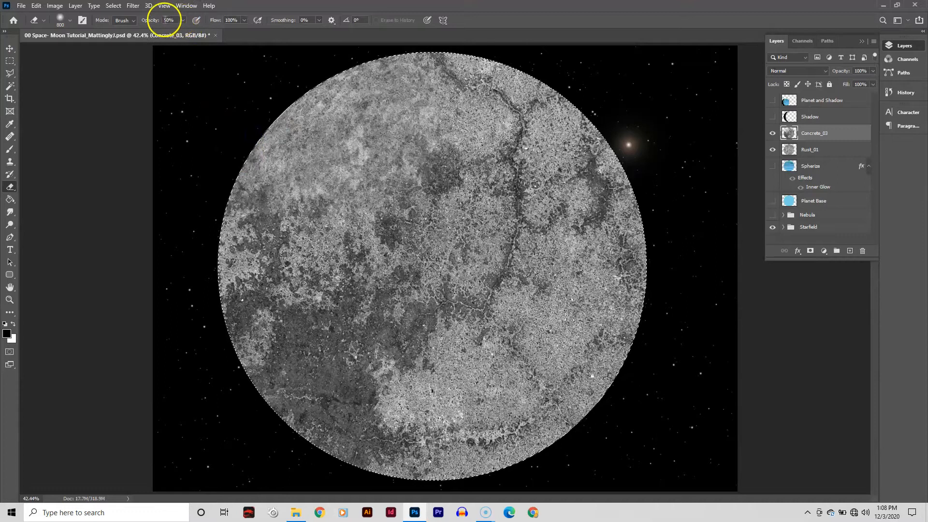
mouse_move(424, 268)
mouse_down()
mouse_move(531, 379)
mouse_move(485, 347)
mouse_move(507, 306)
mouse_move(550, 290)
mouse_move(560, 323)
mouse_move(585, 302)
mouse_up()
drag(588, 379, 625, 390)
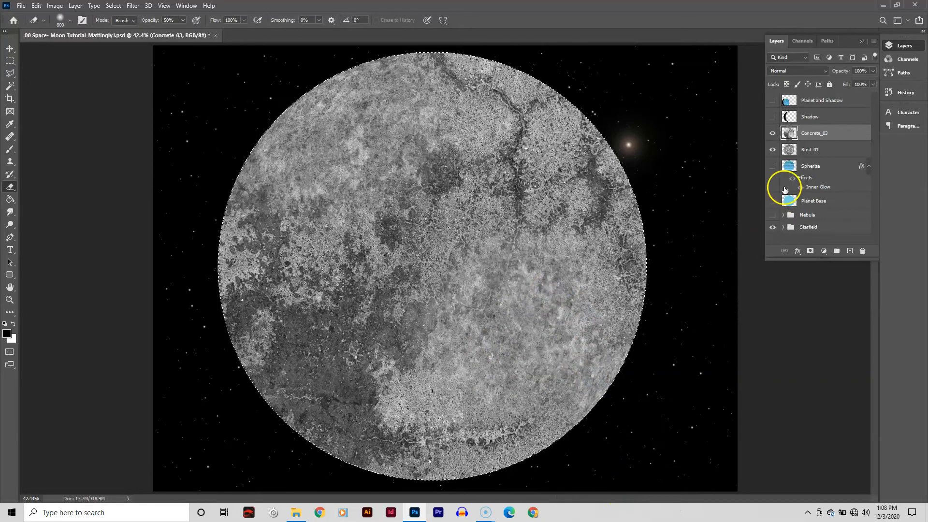
- Set the Concrete_03 layer's opacity to 90%
click(850, 70)
text(80)
key(Return)
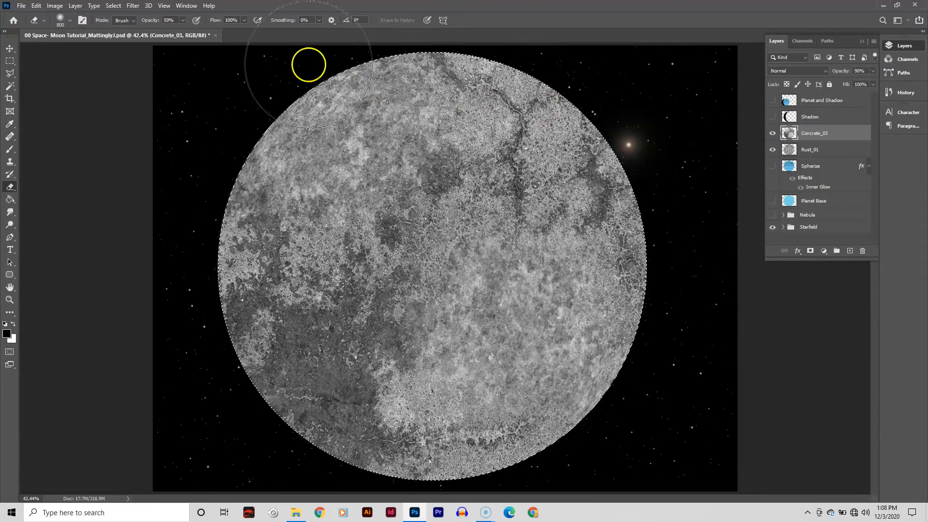
- Apply Spherize to the concrete texture inside the planet selection
click(132, 5)
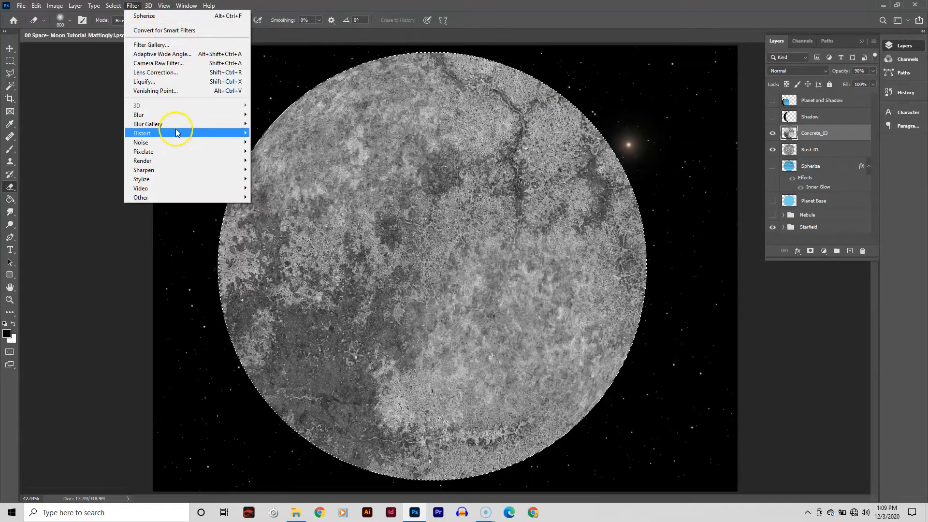
mouse_move(177, 133)
click(289, 179)
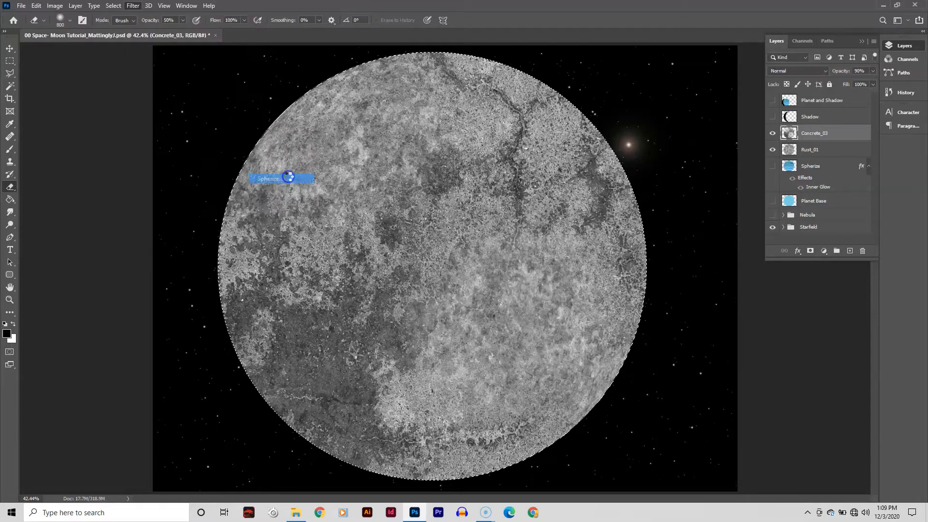
click(683, 145)
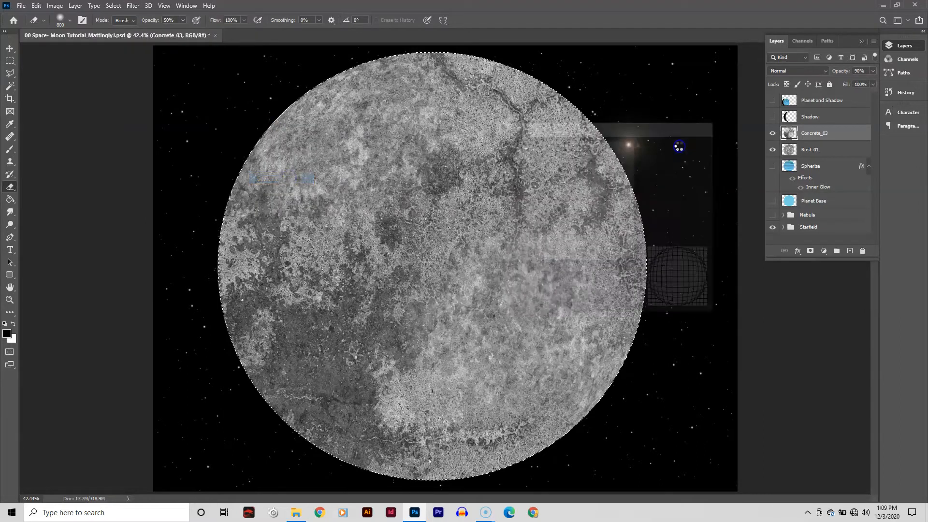
- Toggle the visibility of the Concrete_03 and Rust_01 layers to compare how they combine
click(773, 135)
click(773, 150)
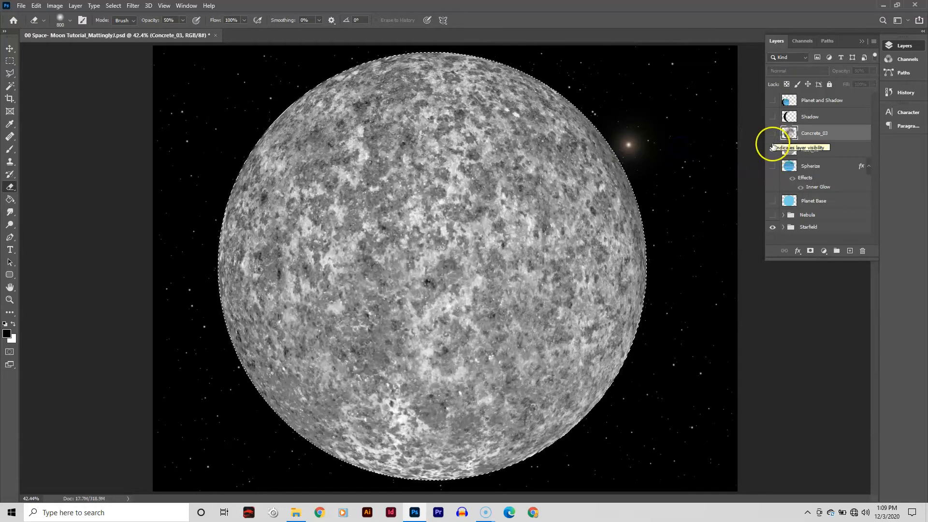
click(773, 133)
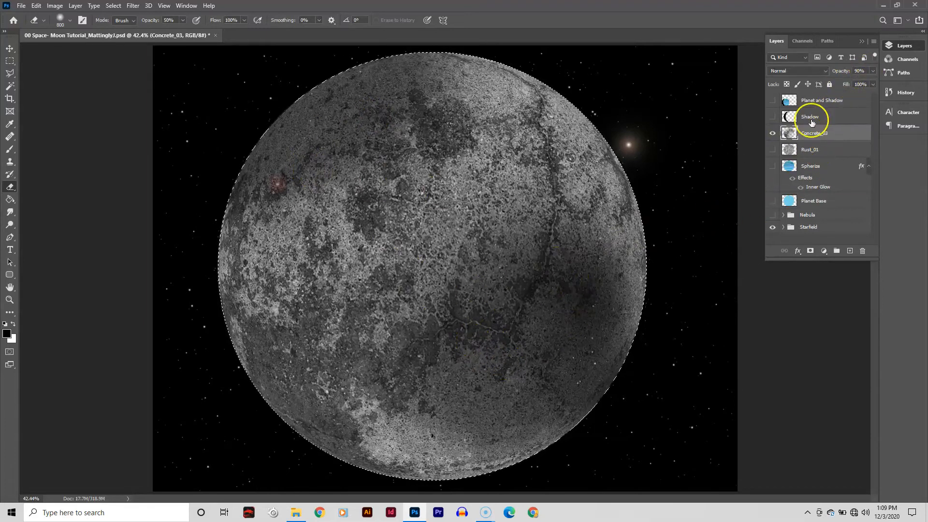
click(771, 150)
- Place the Concrete_01 texture from the folder into the Photoshop document above Rust_01
click(831, 150)
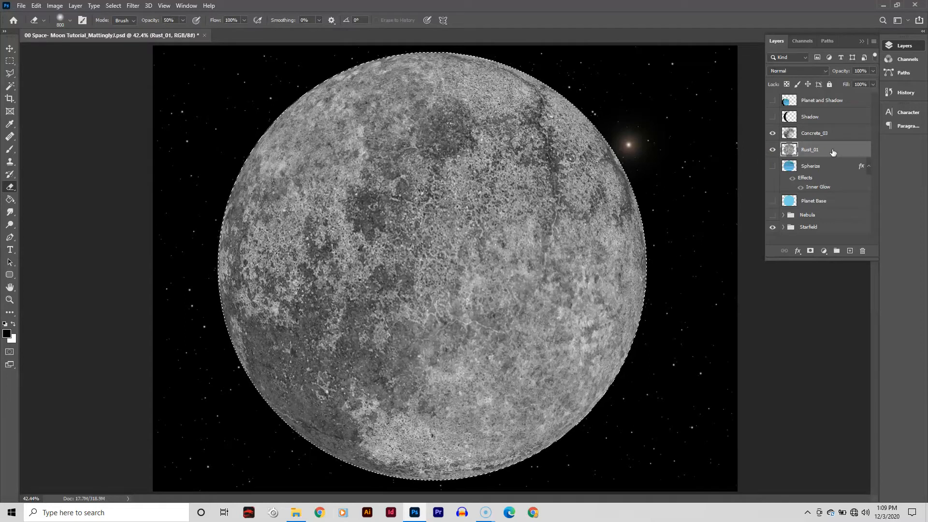
drag(410, 434, 297, 499)
click(296, 512)
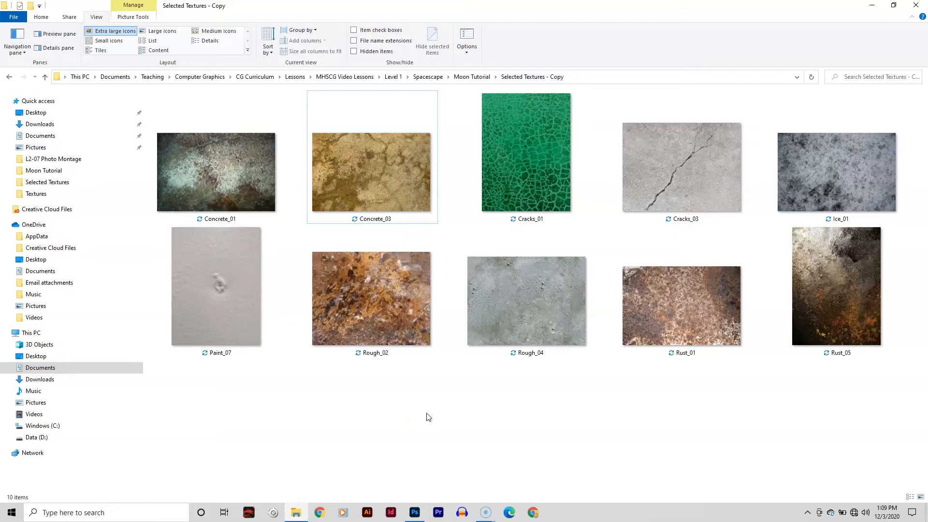
click(214, 163)
drag(215, 163, 431, 242)
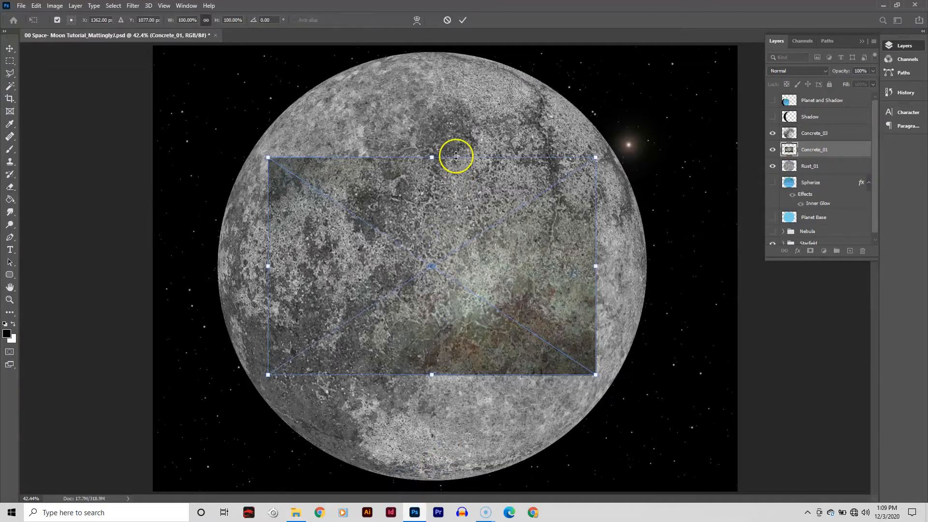
- Stretch the Concrete_01 layer up to the canvas's top edge and commit the transform
drag(431, 156, 437, 46)
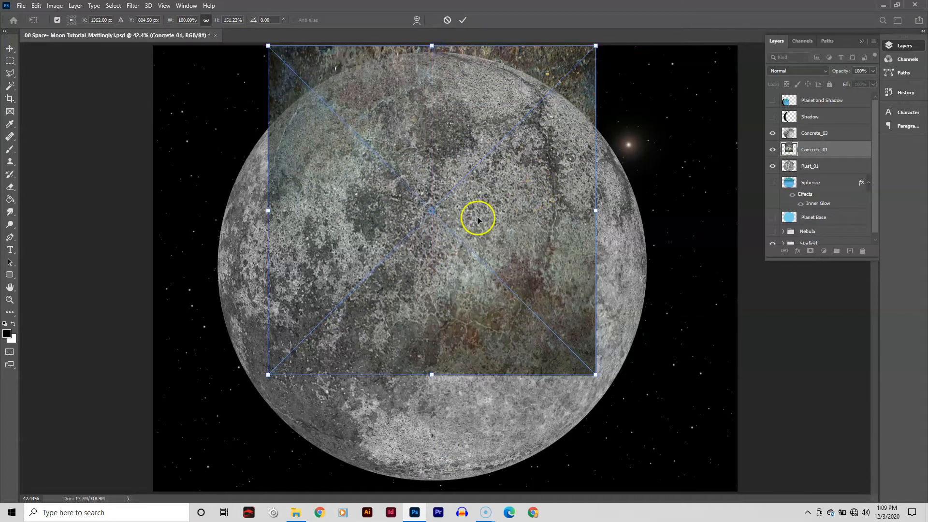
key(Return)
key(e)
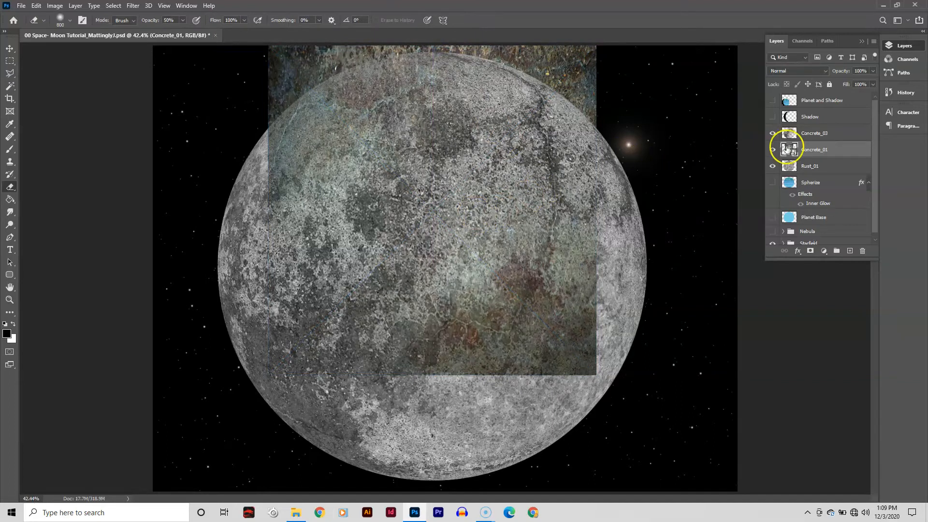
- Move the Concrete_01 layer above Concrete_03 in the layer stack
click(814, 166)
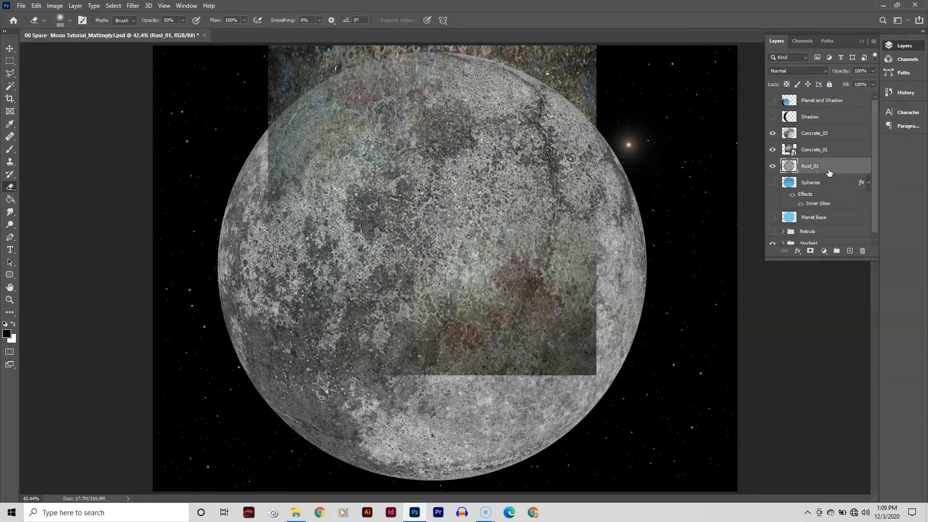
click(809, 151)
drag(810, 151, 823, 132)
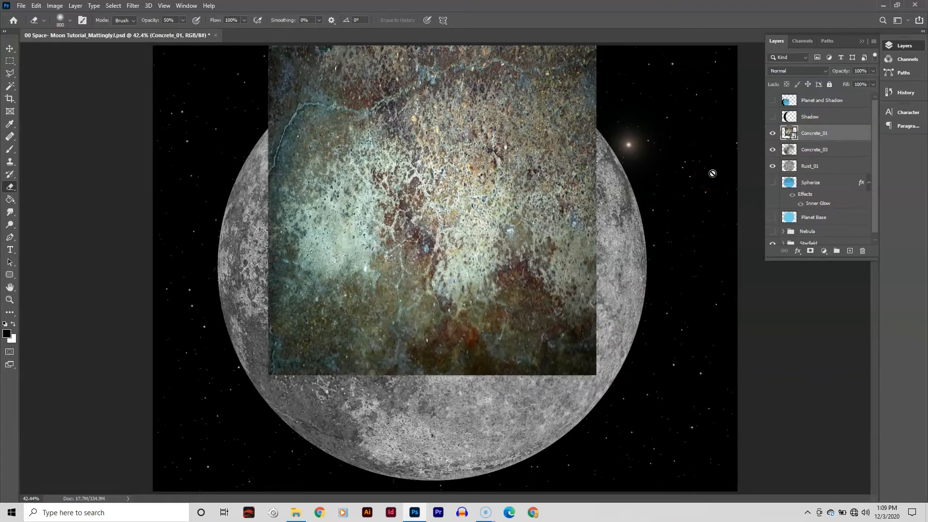
- Stretch the Concrete_01 layer to fill the whole canvas and commit the transform
key(ctrl+t)
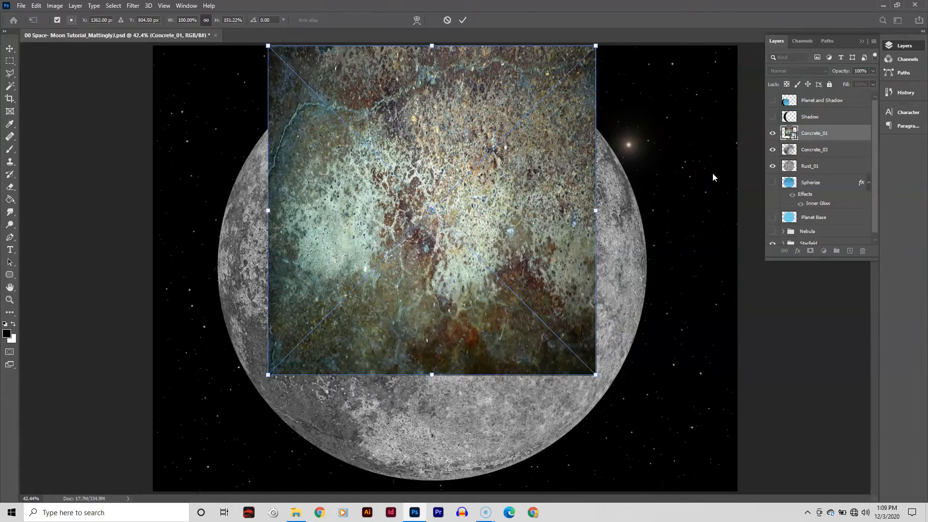
click(596, 211)
drag(597, 211, 737, 211)
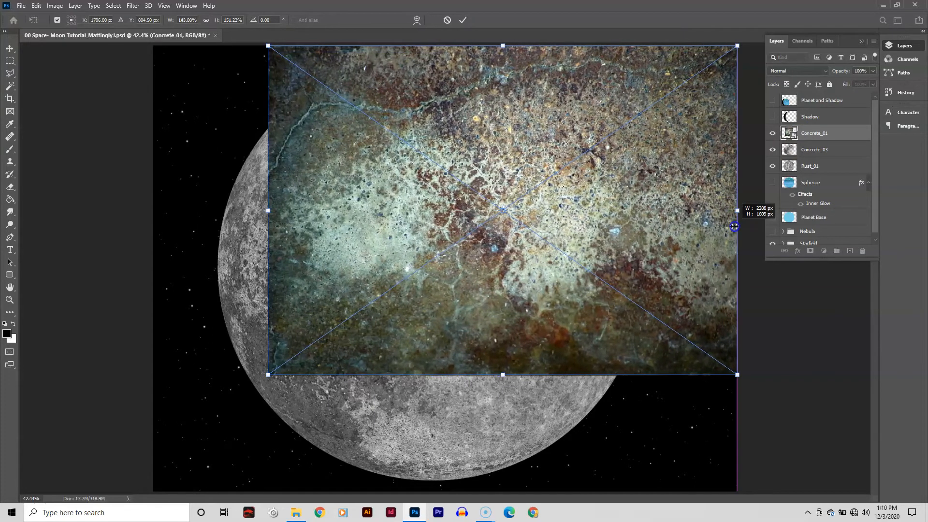
drag(268, 375, 152, 489)
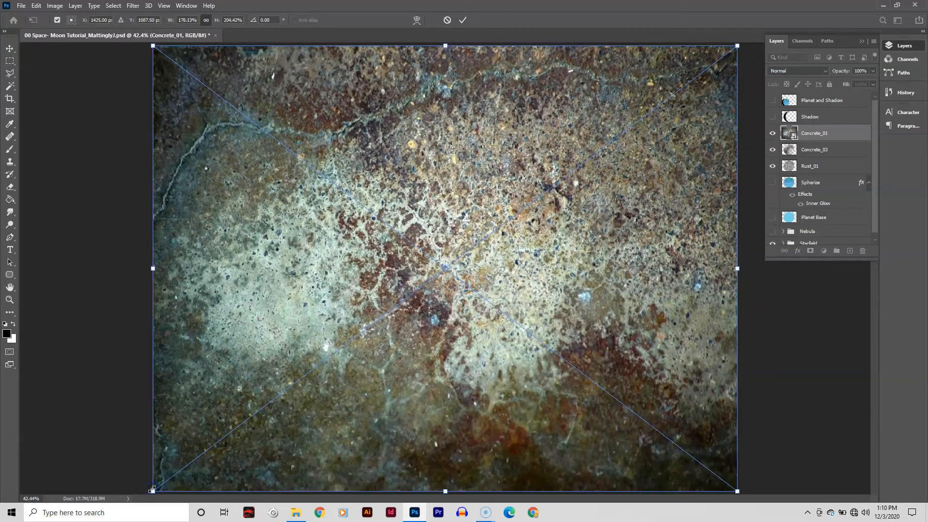
key(Return)
key(e)
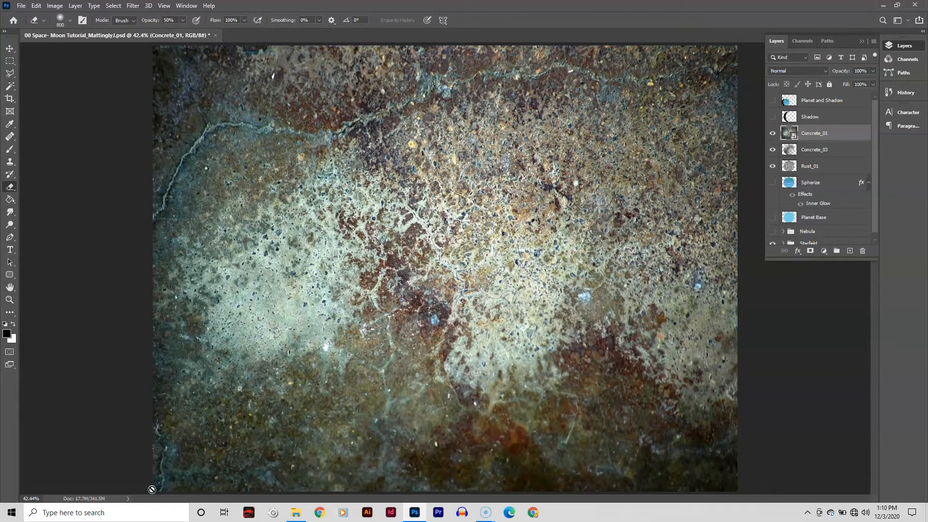
- Rasterize the Concrete_01 layer
right_click(846, 135)
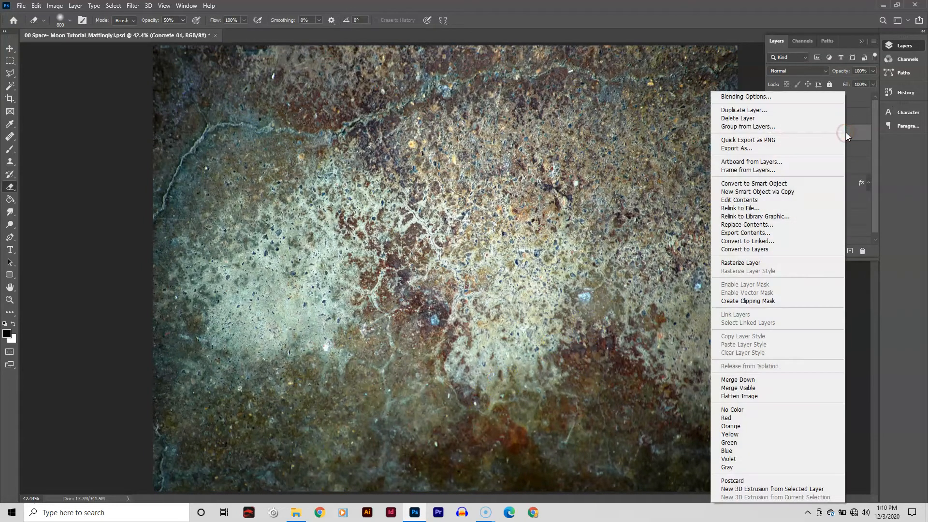
click(821, 263)
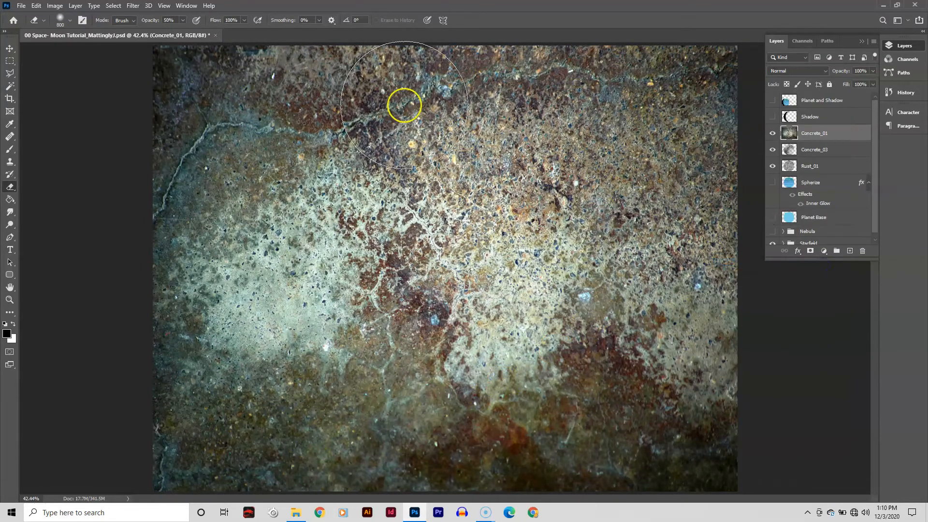
- Desaturate the Concrete_01 layer
click(55, 6)
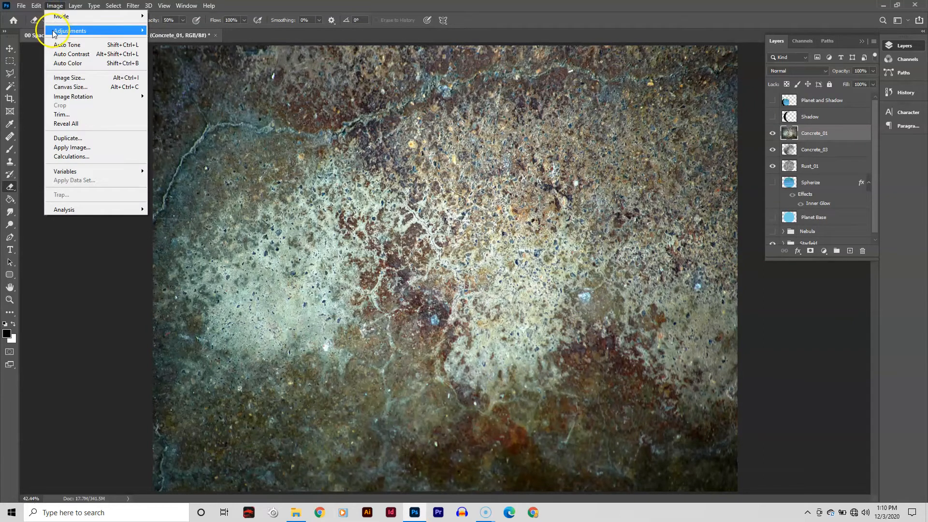
mouse_move(55, 32)
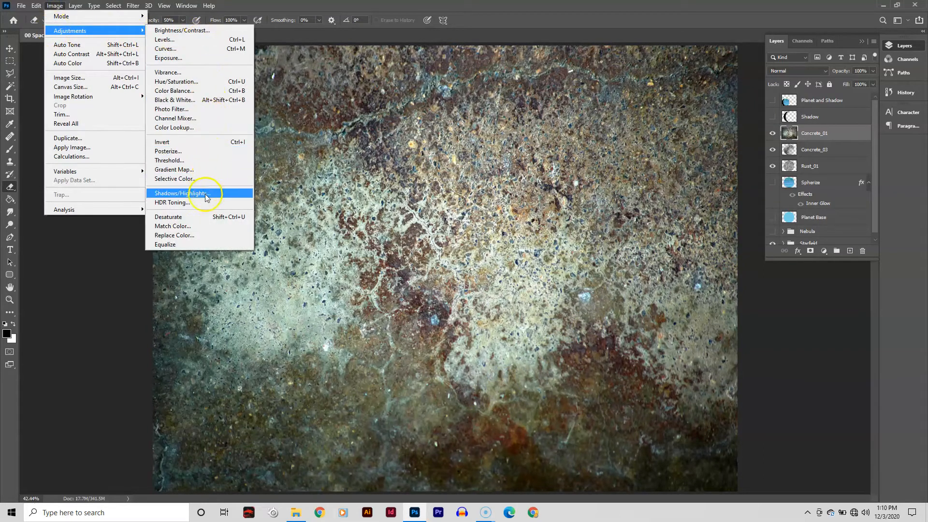
click(198, 216)
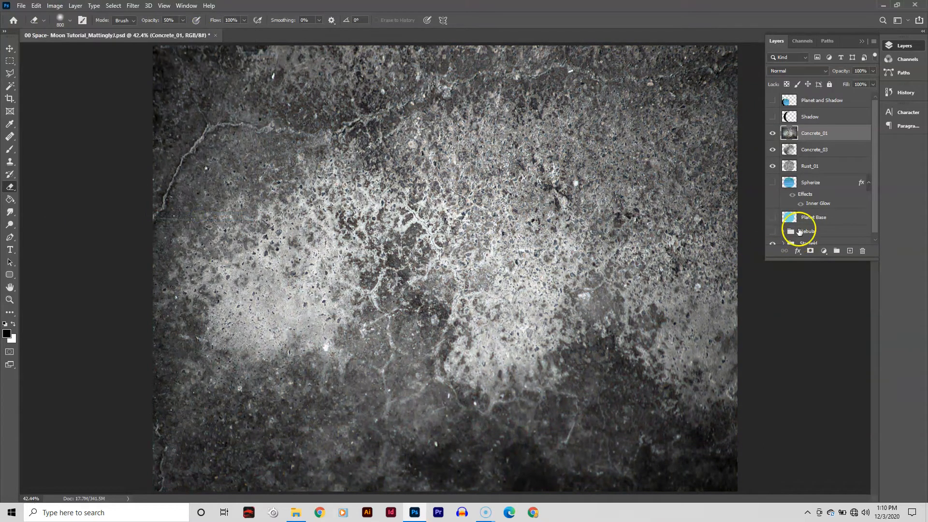
- Load the Planet Base layer's selection, invert it, and delete Concrete_01's texture outside the planet circle
ctrl+click(792, 219)
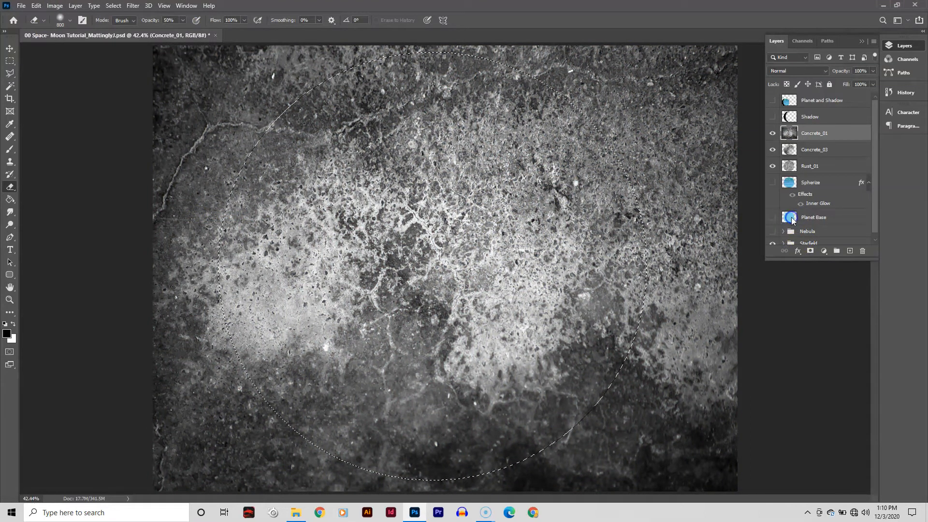
key(ctrl+shift+i)
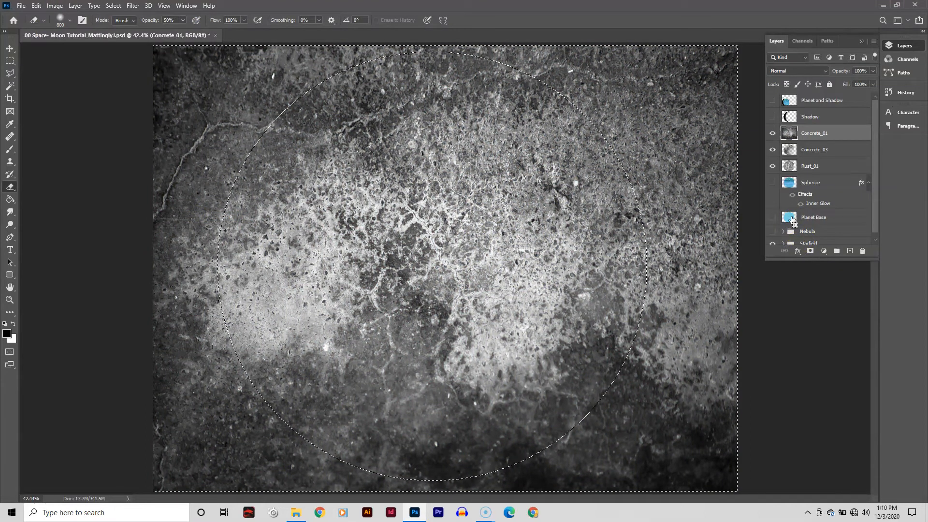
key(Delete)
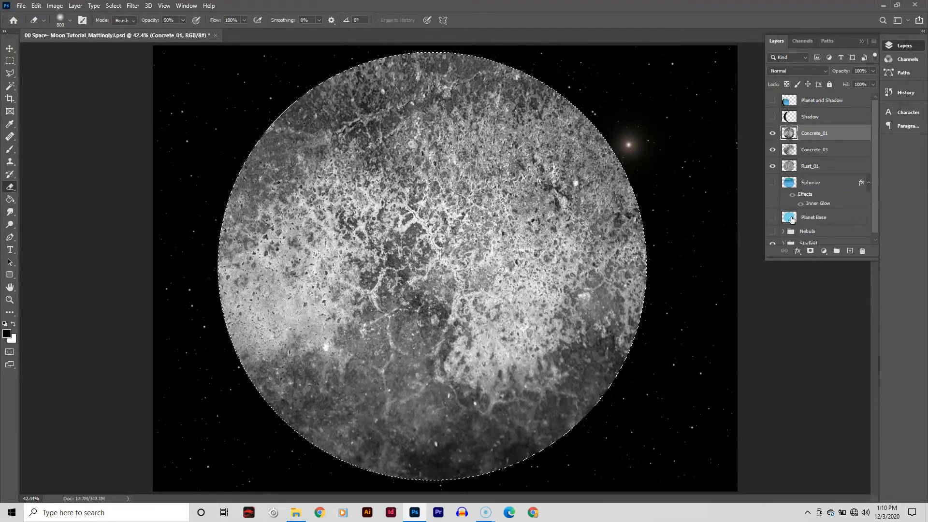
- Try Concrete_01's opacity at 80% and then 100%
click(864, 70)
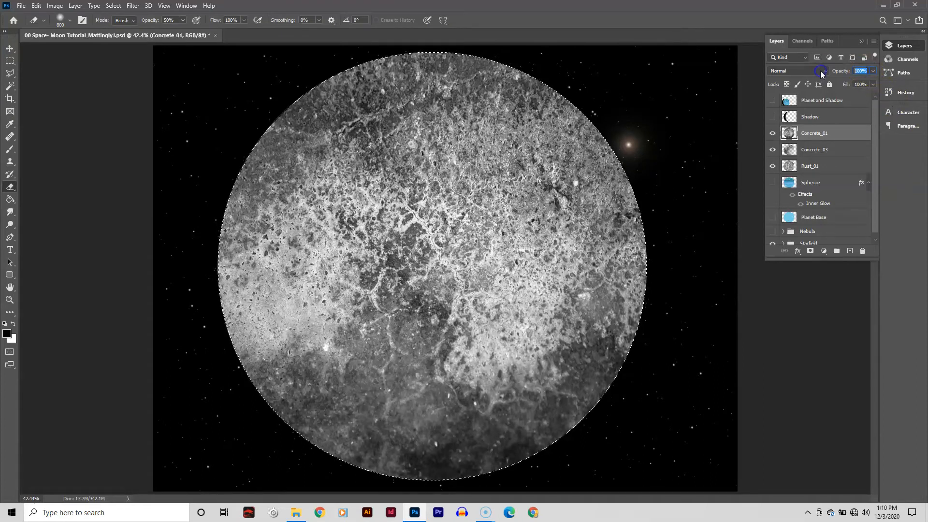
text(80)
key(Return)
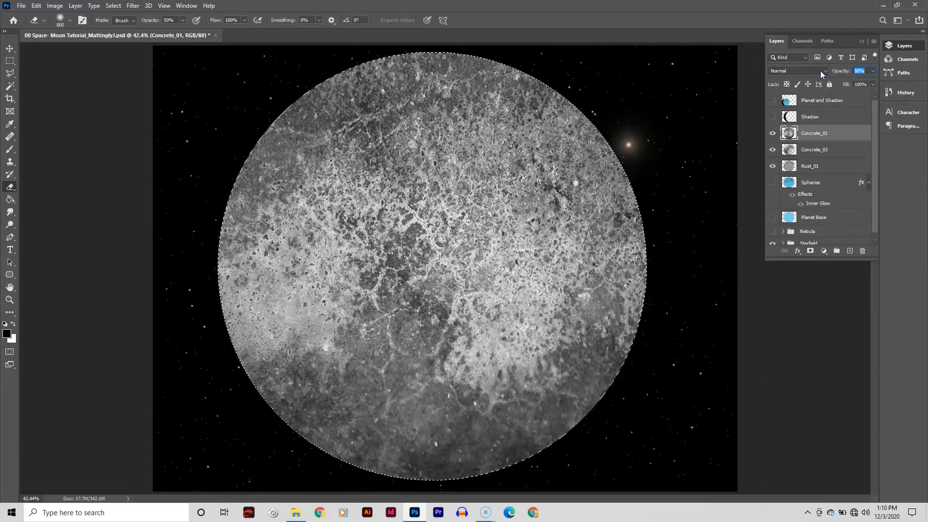
text(100)
key(Return)
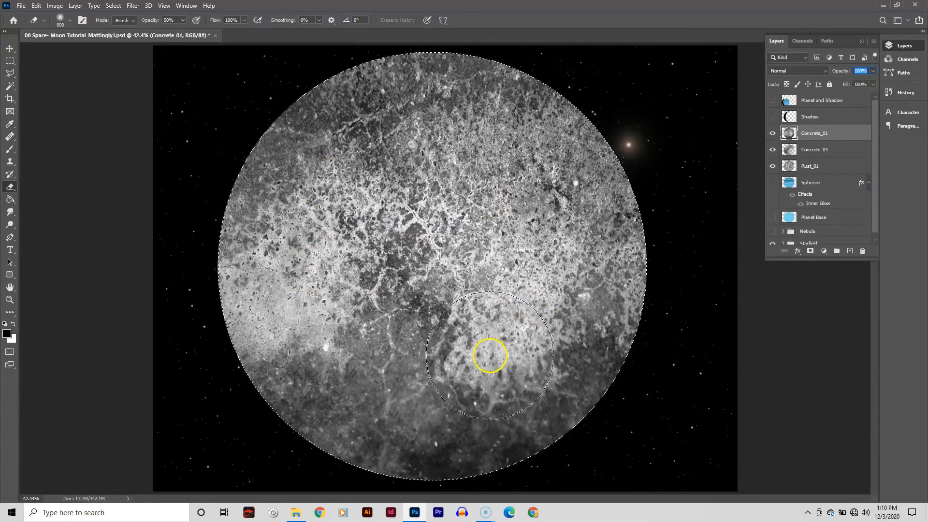
- Erase parts of the Concrete_01 texture inside the planet with a smaller eraser brush
drag(582, 220, 508, 163)
key(bracketleft)
key(bracketleft)
key(bracketleft)
key(bracketleft)
drag(414, 118, 375, 158)
mouse_move(338, 188)
mouse_down()
mouse_move(308, 219)
mouse_move(316, 203)
mouse_move(313, 231)
mouse_move(277, 257)
mouse_up()
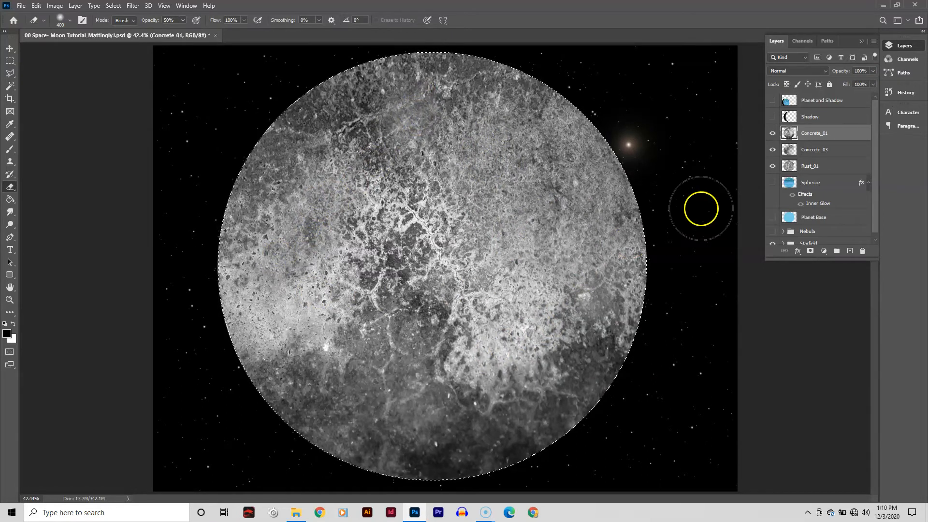
- Set the Concrete_01 layer's opacity to 90%
click(868, 72)
text(90)
key(Return)
key(shift+Up)
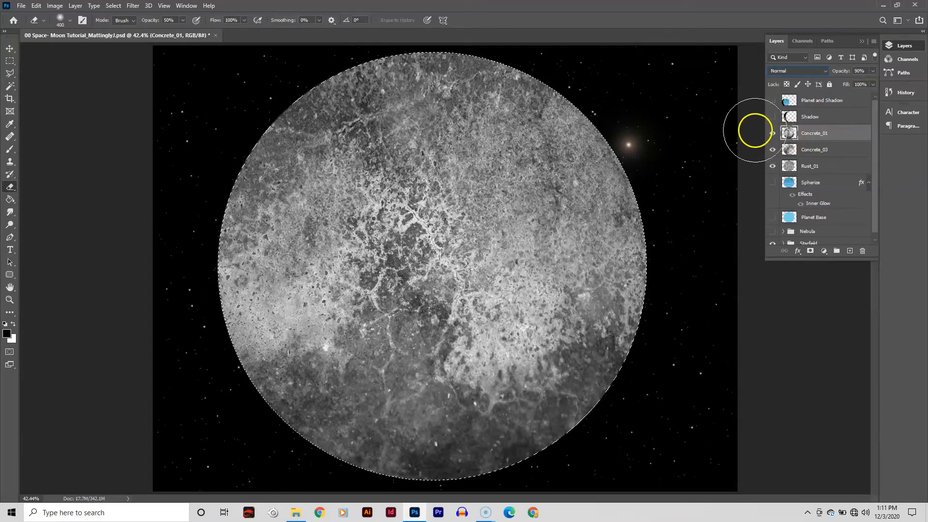
- Preview several blend modes on Concrete_01 and set it to Soft Light
click(783, 71)
click(783, 71)
scroll(784, 73, down, 2)
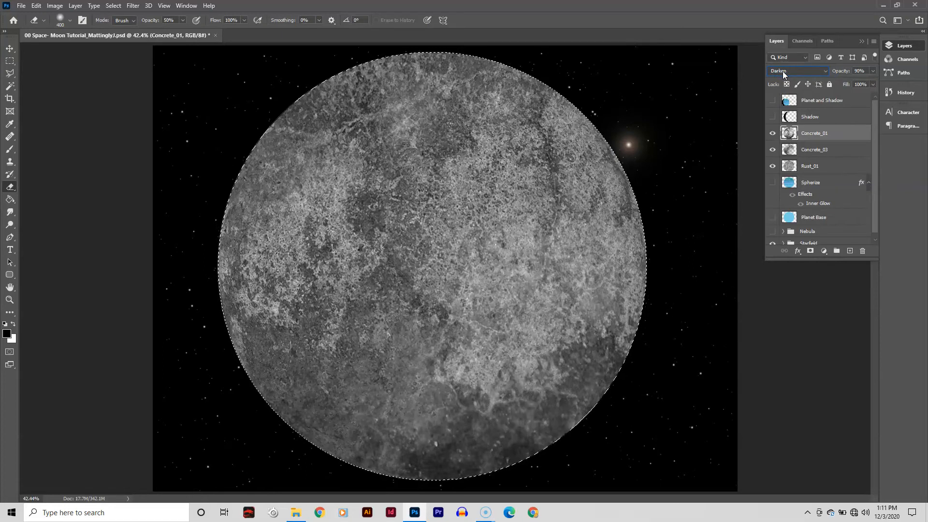
scroll(784, 74, down, 1)
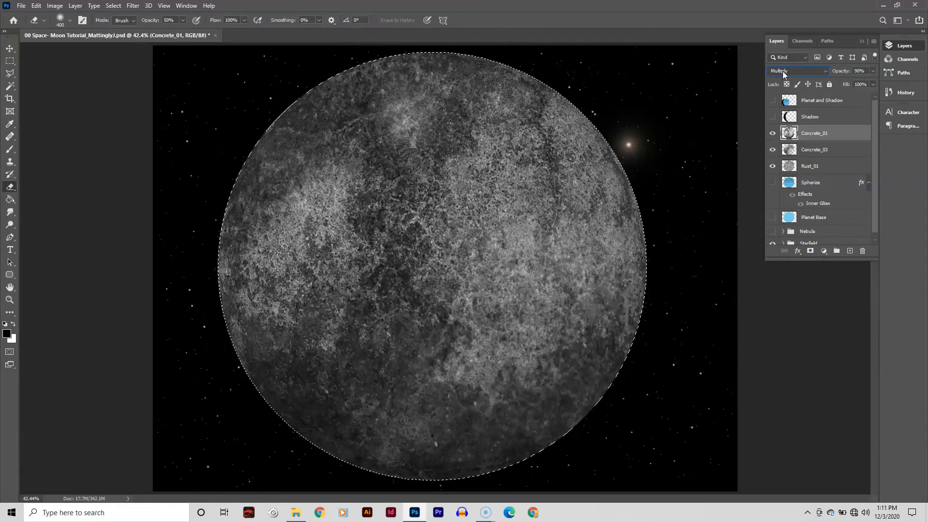
scroll(784, 73, down, 4)
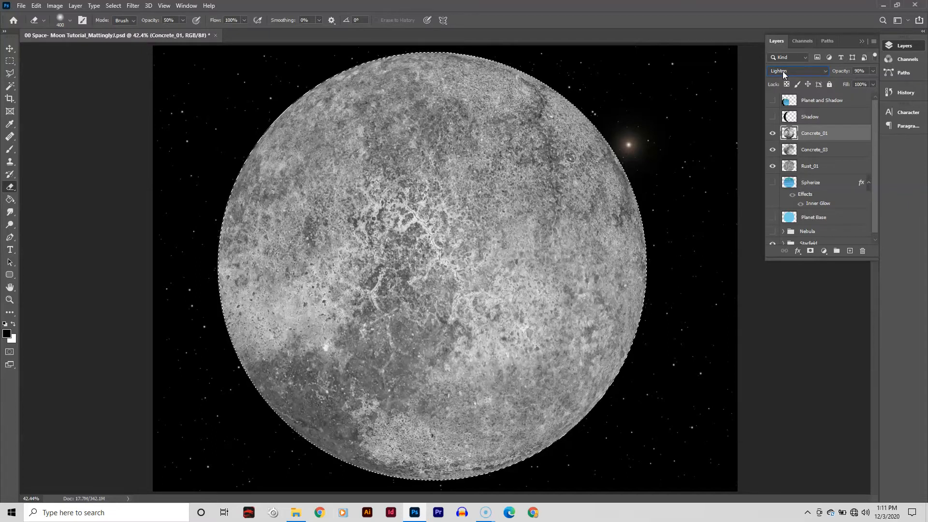
scroll(784, 73, down, 4)
scroll(784, 73, down, 1)
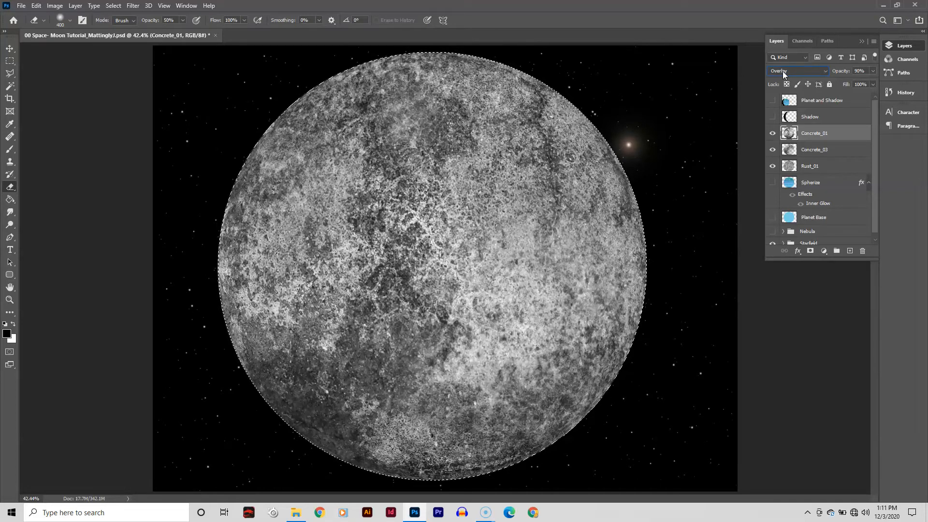
scroll(783, 73, down, 1)
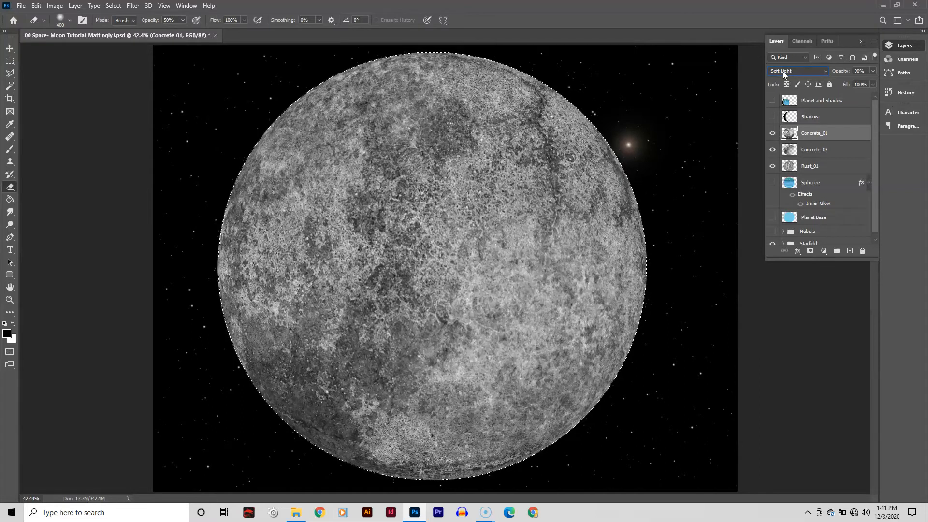
scroll(782, 71, down, 1)
scroll(782, 71, down, 6)
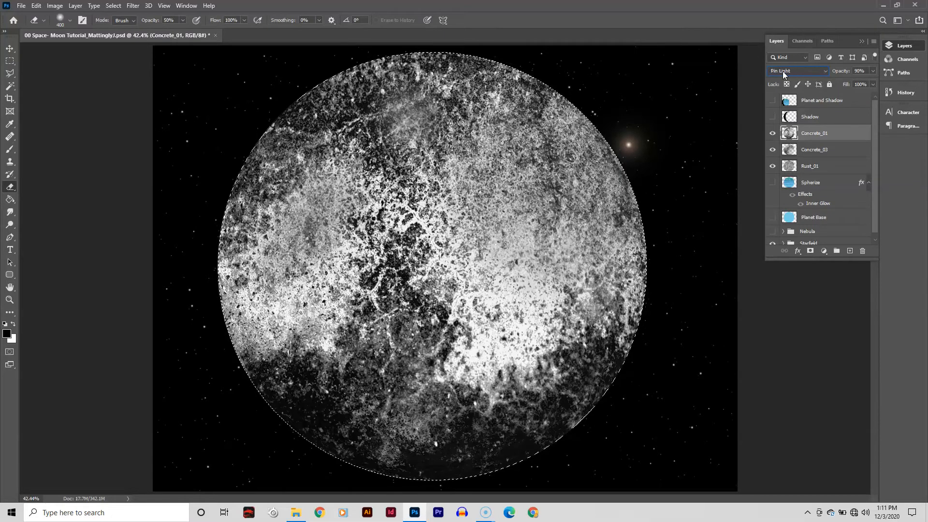
scroll(784, 74, down, 2)
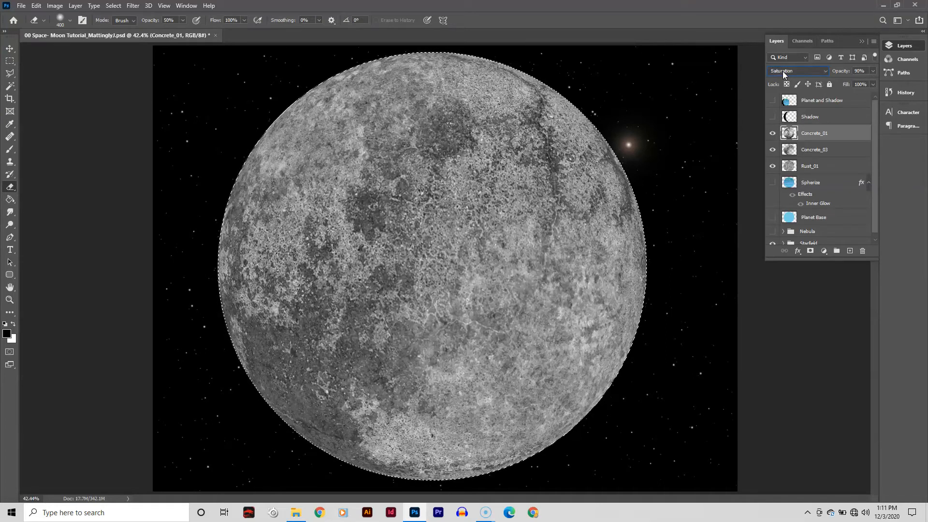
click(782, 71)
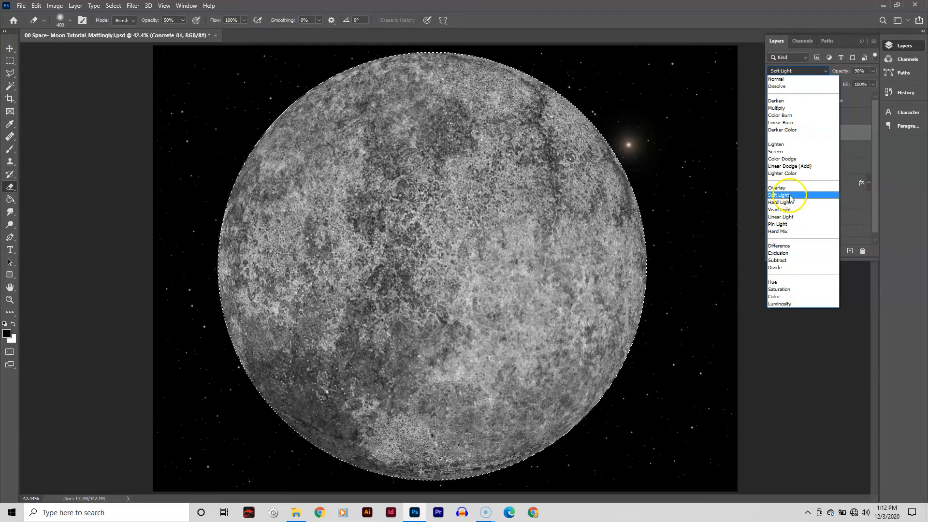
click(788, 195)
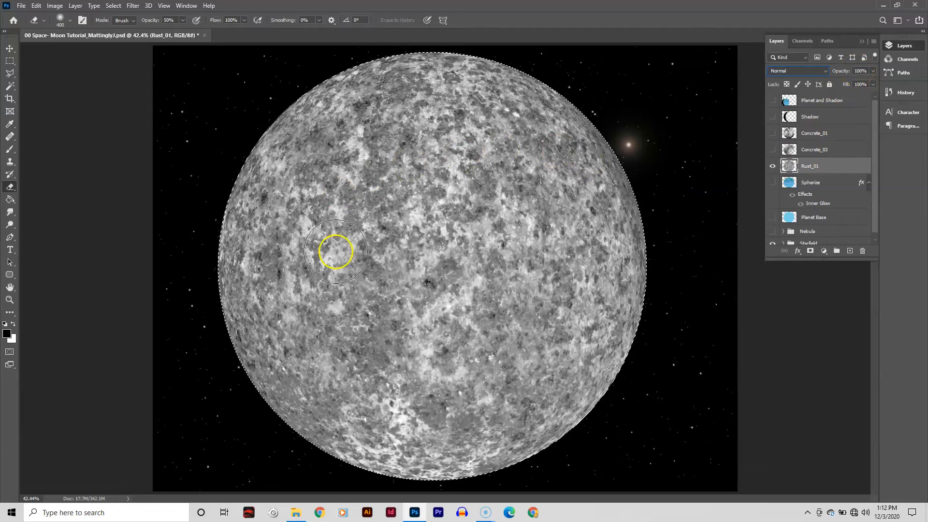
- Select and show Concrete_03, try the Screen blend mode on it, and return it to Normal
click(822, 150)
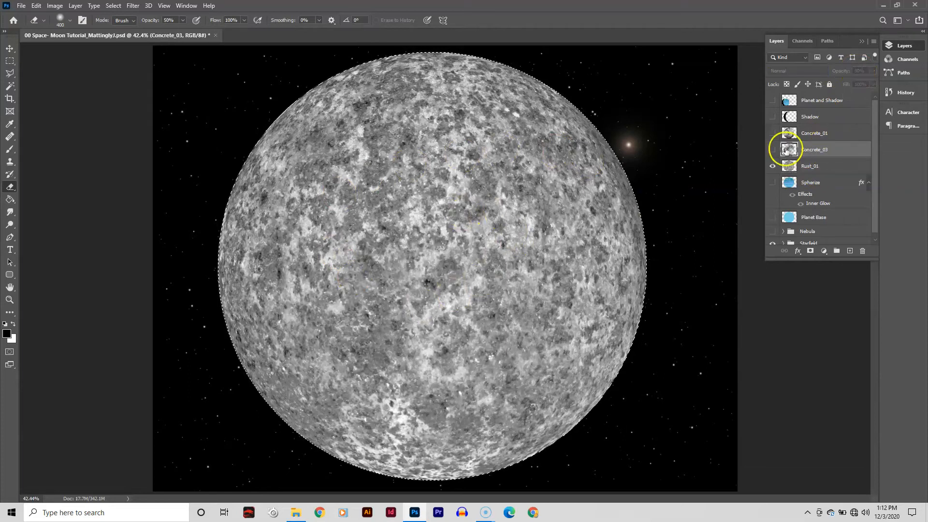
click(772, 149)
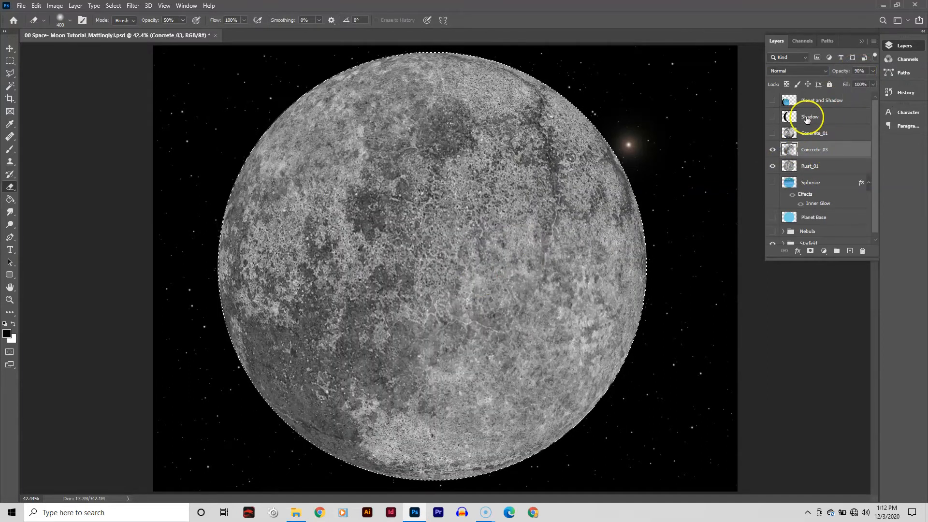
click(787, 71)
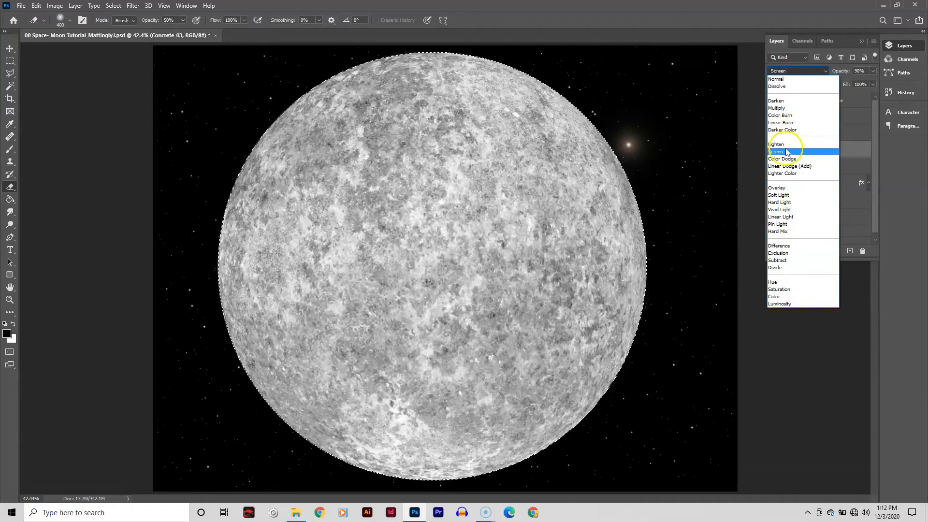
click(787, 153)
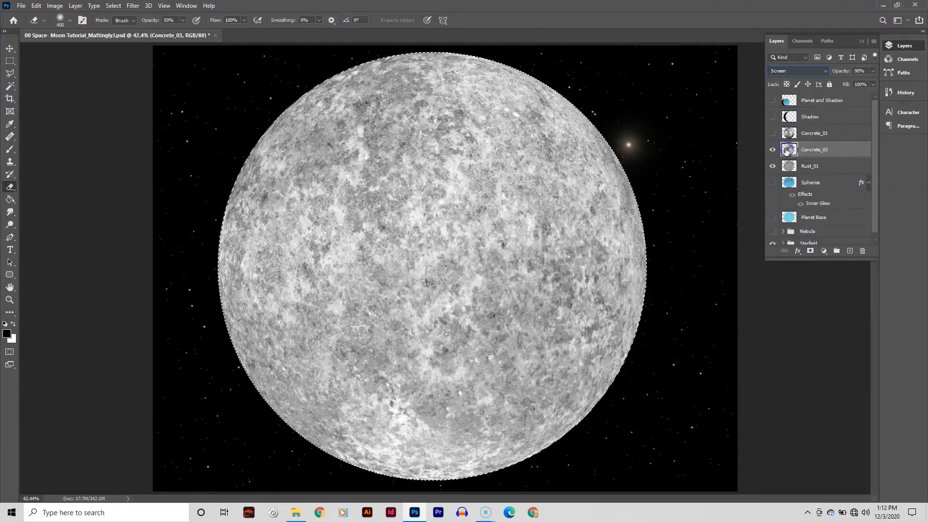
click(780, 71)
click(778, 80)
- Set Concrete_03's opacity to 90%
click(859, 71)
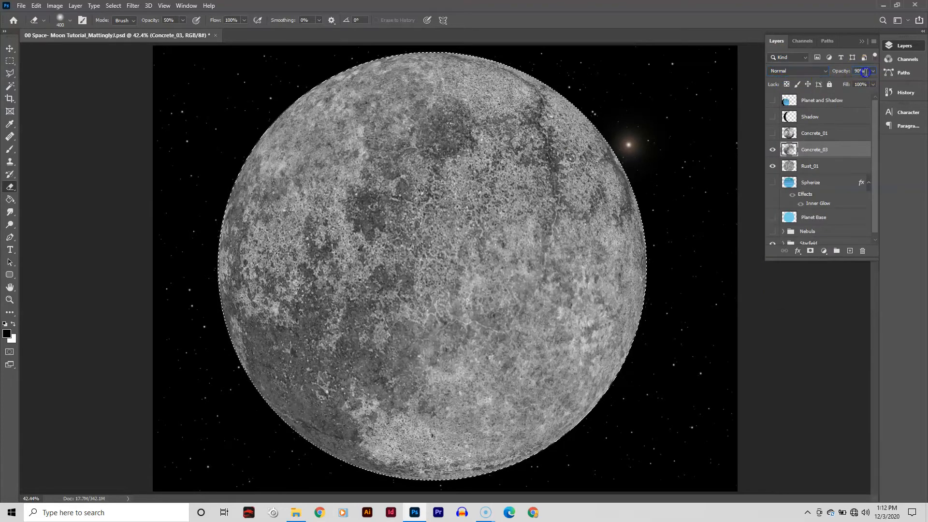
text(5)
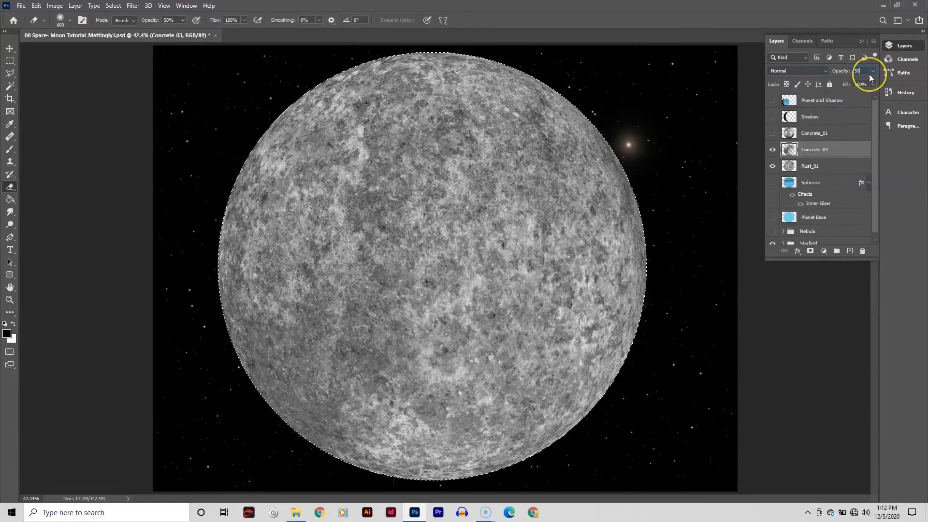
key(BackSpace)
text(90)
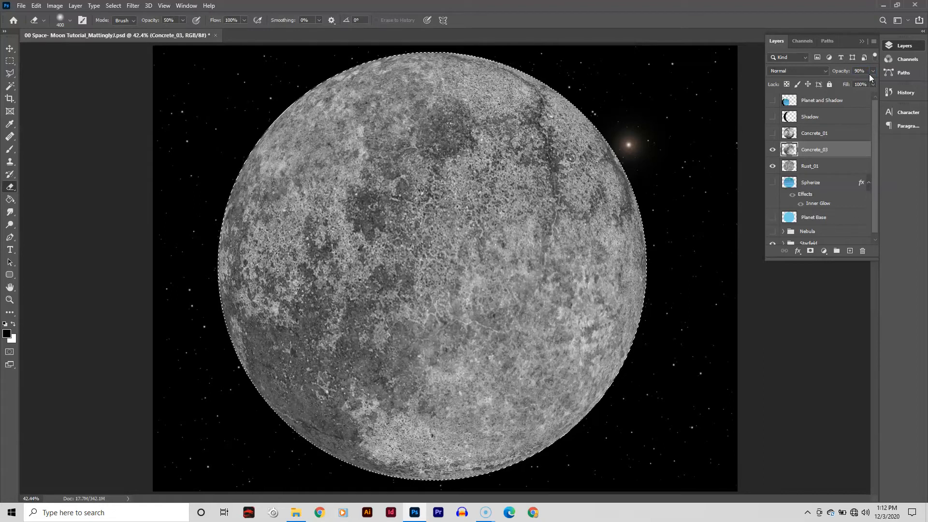
- Compare the texture layers by toggling visibility of Rust_01, Concrete_03 and Concrete_01, leaving Concrete_01 selected and visible
click(772, 166)
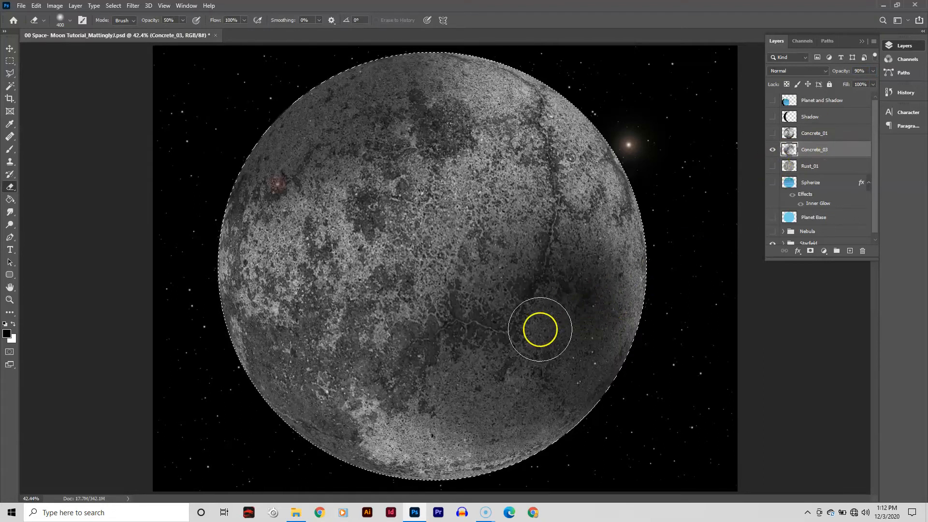
click(772, 166)
click(773, 133)
click(828, 133)
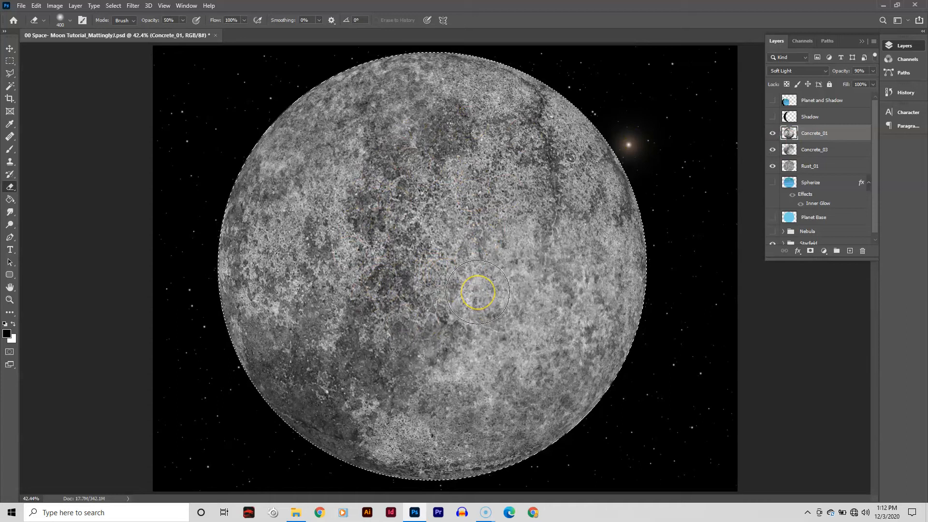
click(772, 149)
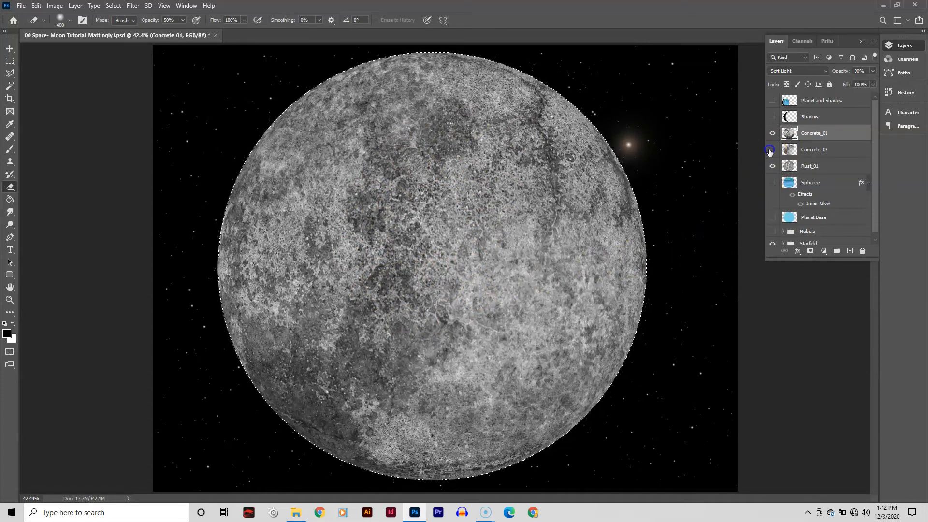
click(772, 166)
click(822, 136)
- Compare Concrete_01 alone in Normal and Soft Light modes, keep Soft Light, and show Concrete_03 and Rust_01 again
click(777, 69)
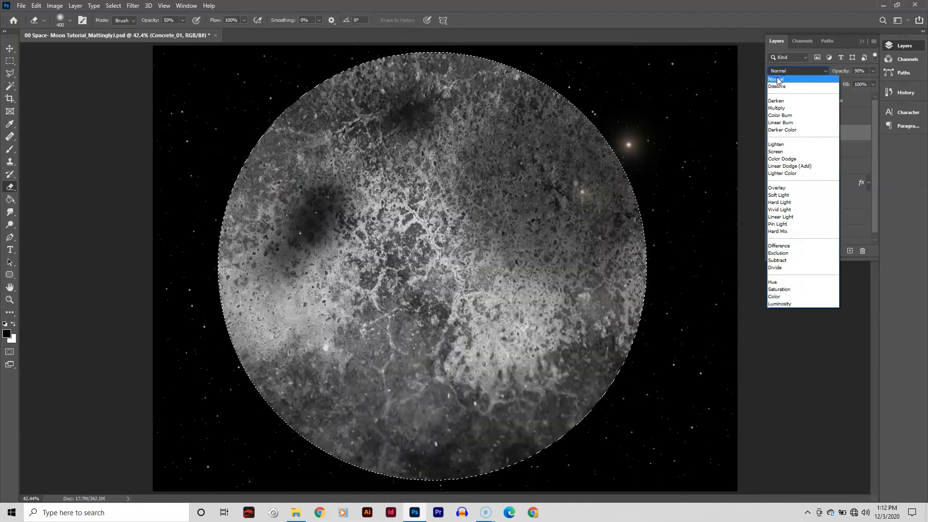
click(776, 79)
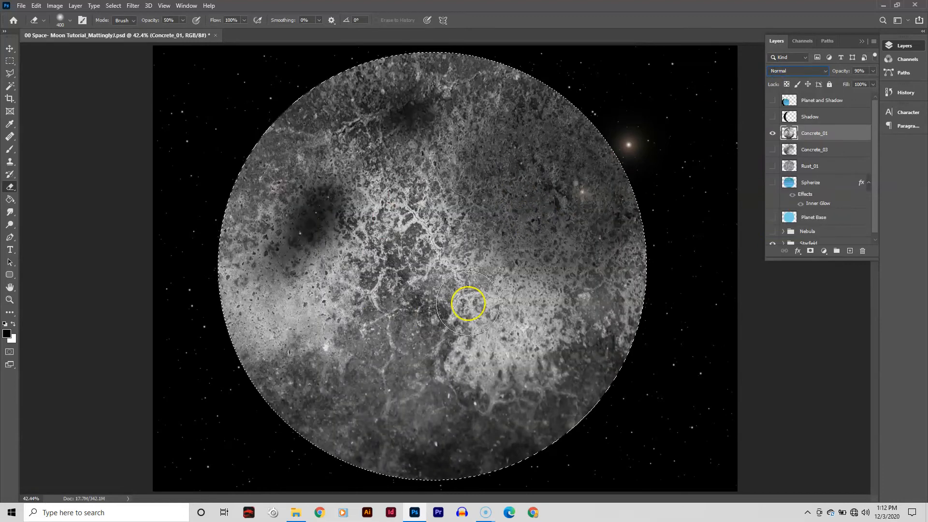
click(778, 71)
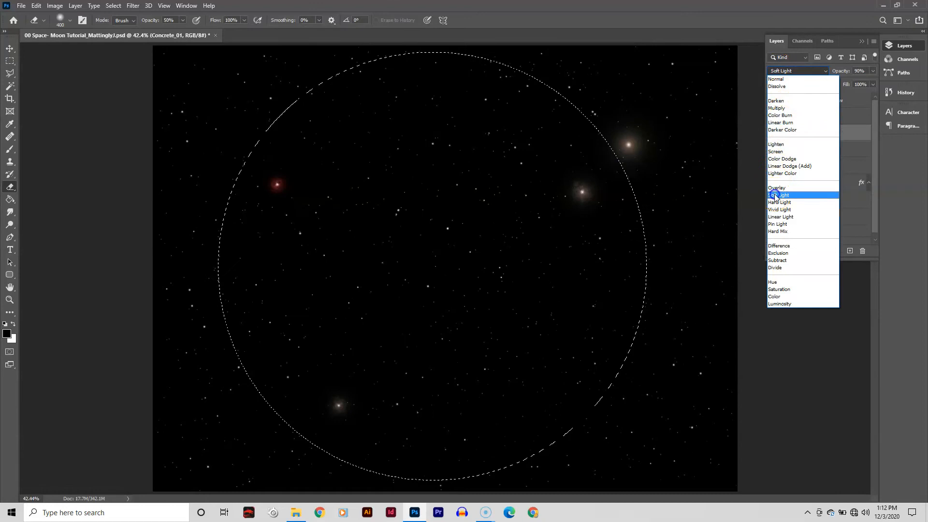
click(779, 193)
drag(772, 149, 772, 166)
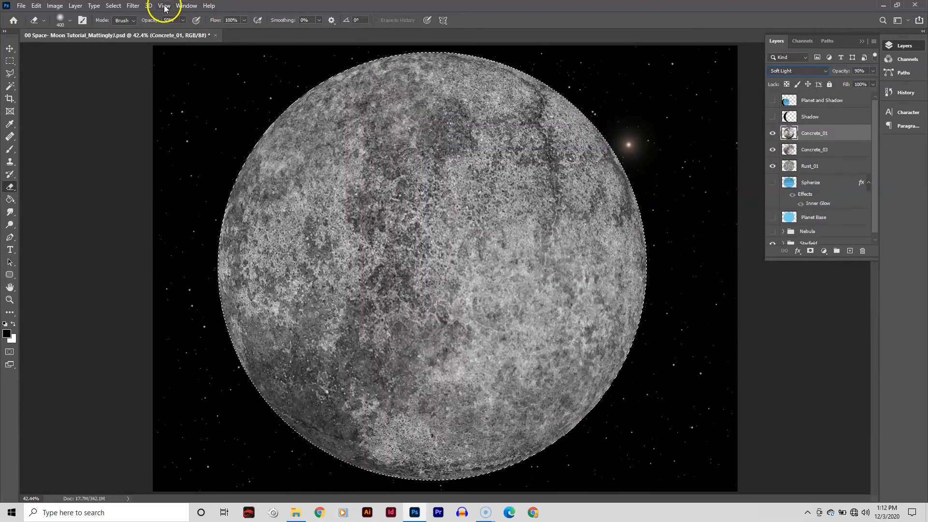
- Apply the Spherize filter to the Concrete_01 texture layer
click(133, 7)
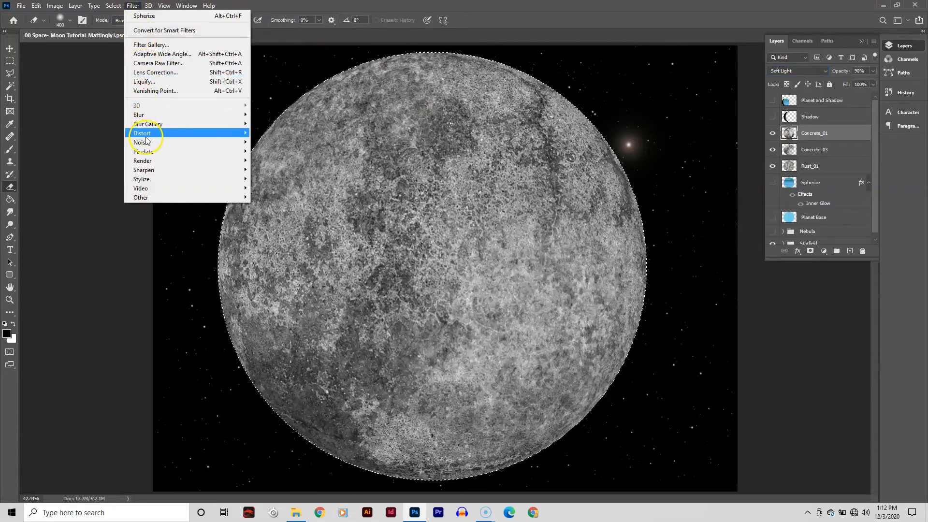
mouse_move(146, 135)
click(275, 178)
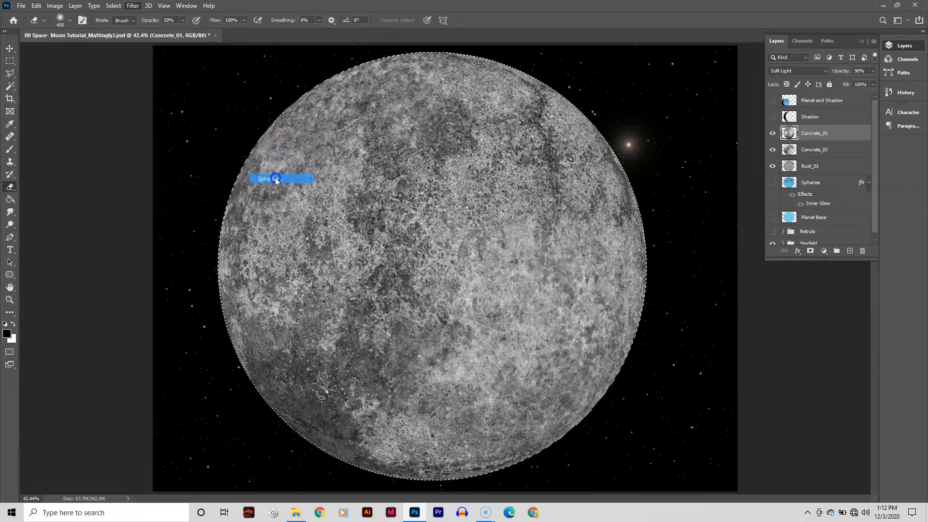
click(674, 154)
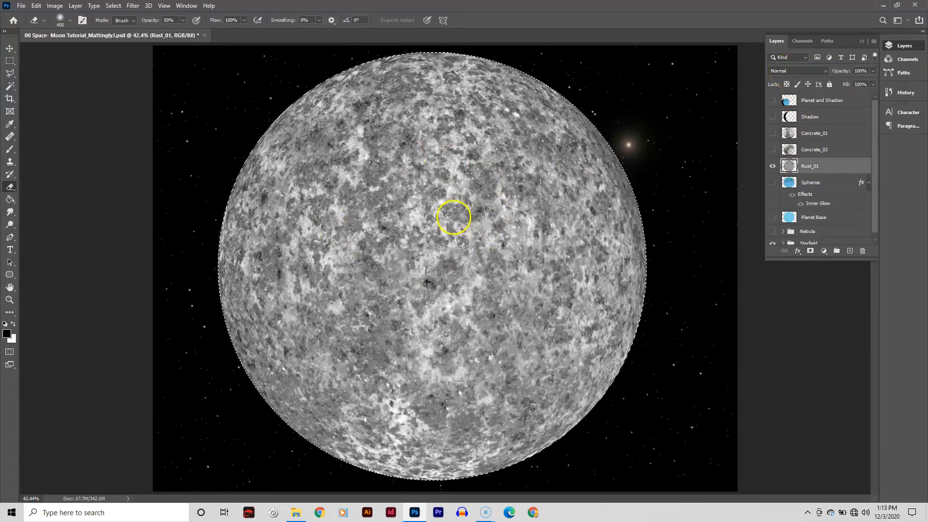
- Show Concrete_03 and Concrete_01 again alongside Rust_01 and select Concrete_01, comparing the layers' visibility
click(828, 156)
click(773, 150)
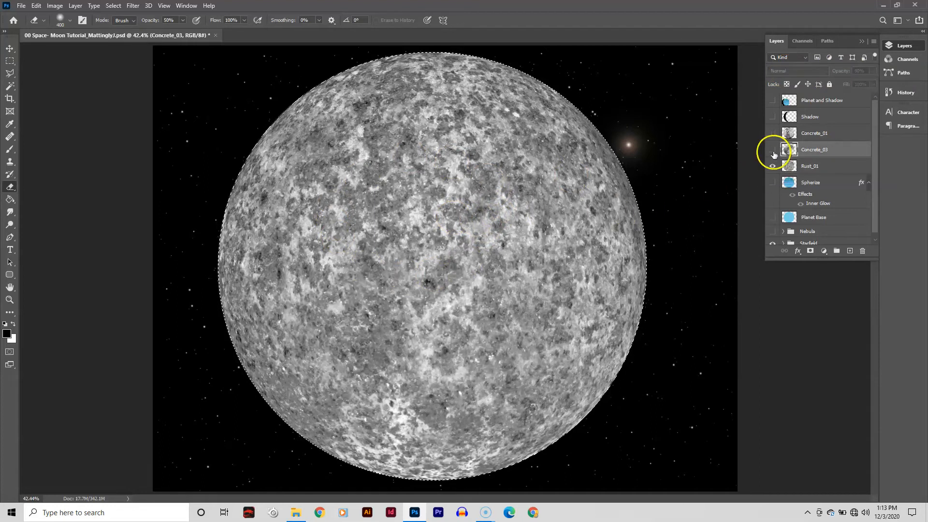
click(773, 133)
click(817, 132)
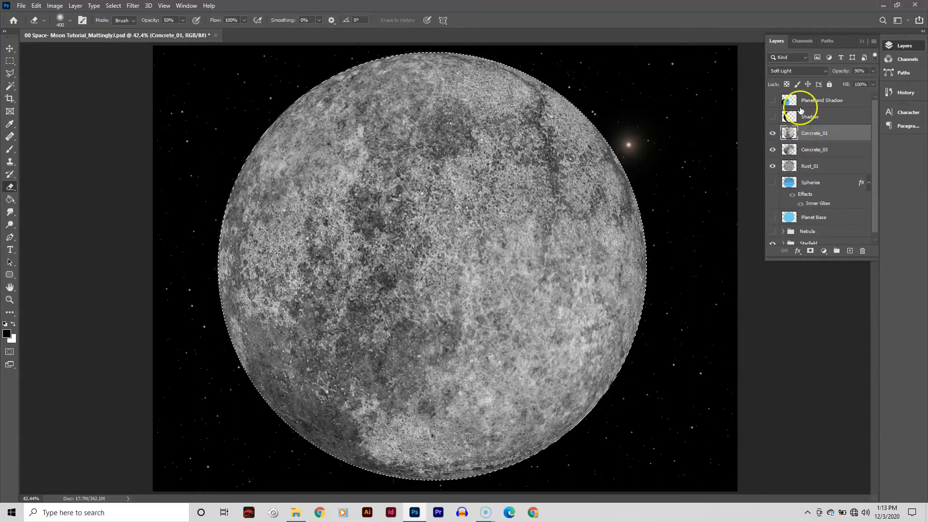
click(790, 71)
click(791, 72)
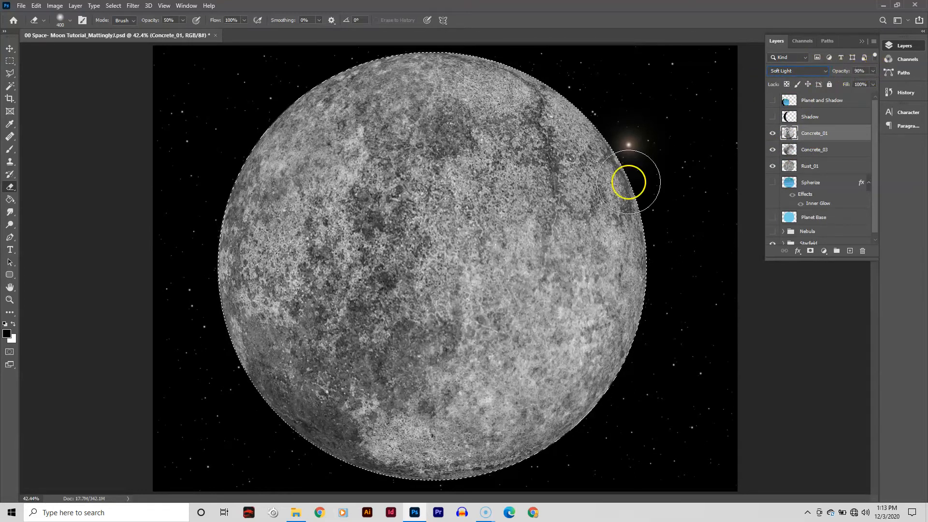
click(772, 149)
click(774, 151)
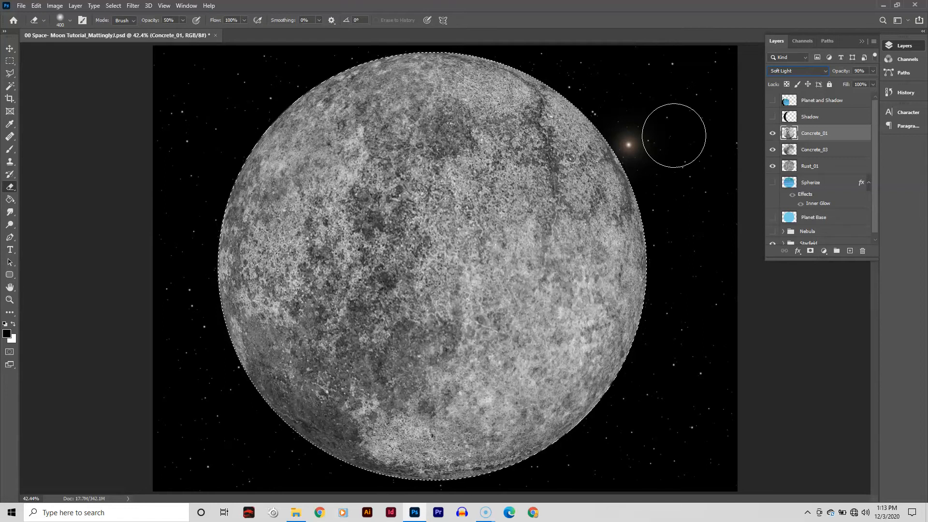
- Select Concrete_01, Concrete_03 and Rust_01 together and merge them into one layer
click(841, 131)
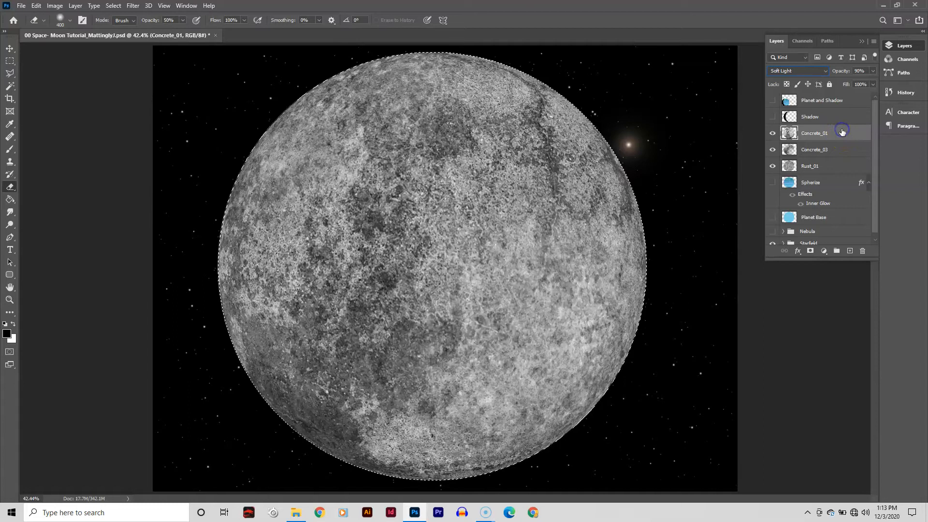
shift+click(834, 167)
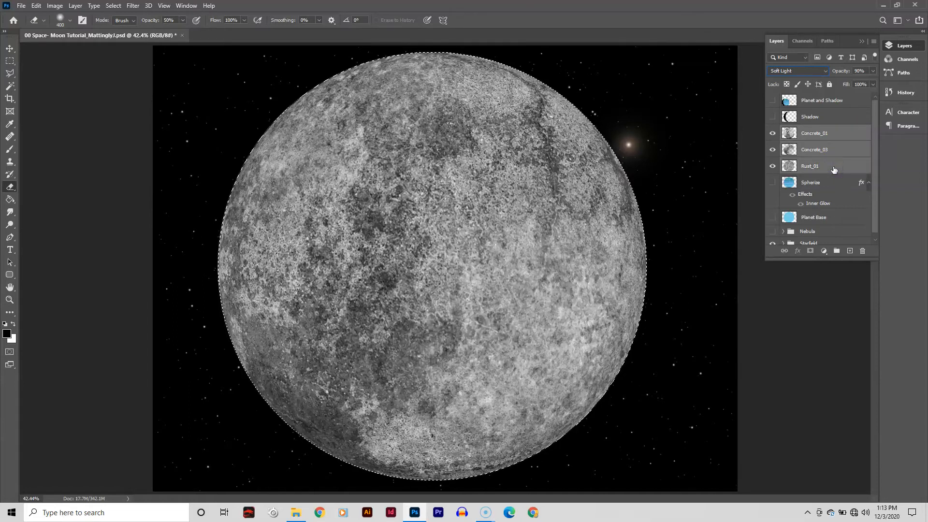
click(874, 43)
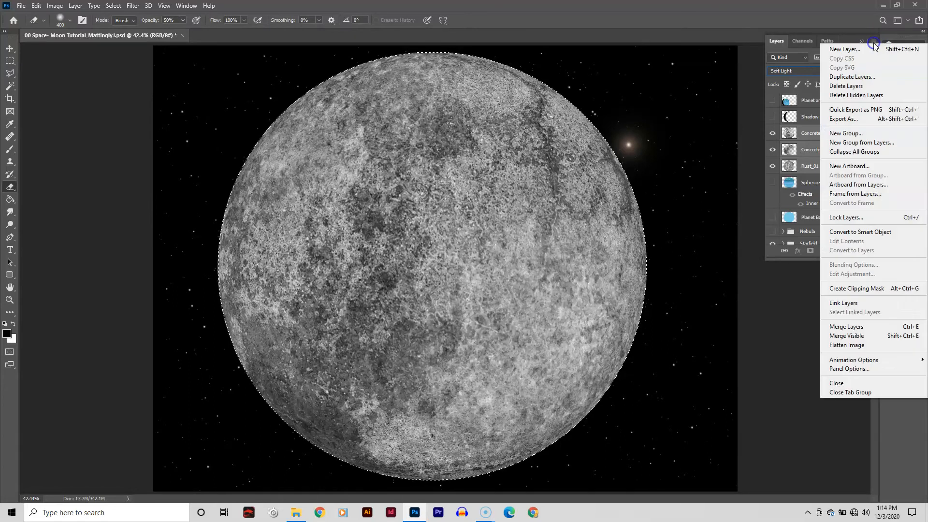
click(875, 327)
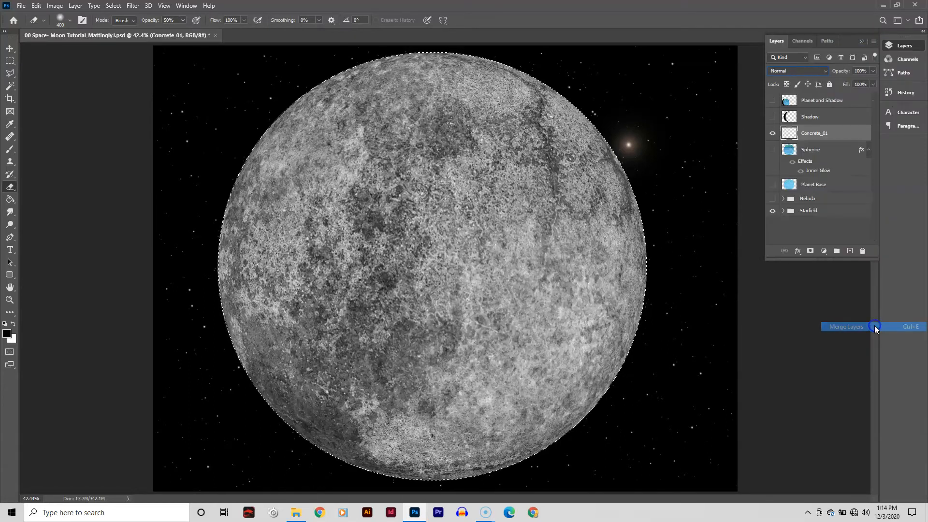
- Rename the merged texture layer to Moon
double_click(810, 133)
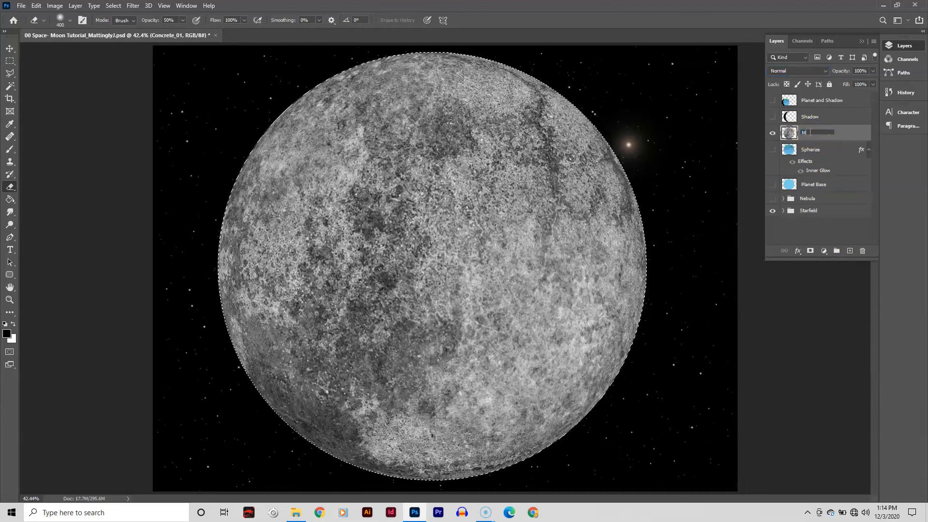
text(Moon)
key(Return)
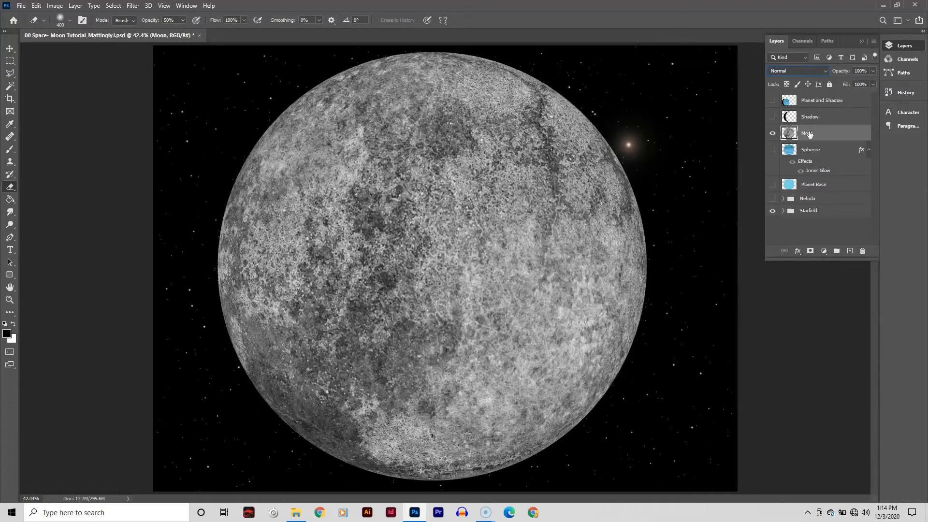
- Select the Shadow layer and make it visible over the moon
mouse_move(809, 134)
mouse_down()
mouse_move(793, 191)
mouse_move(804, 133)
mouse_up()
click(810, 116)
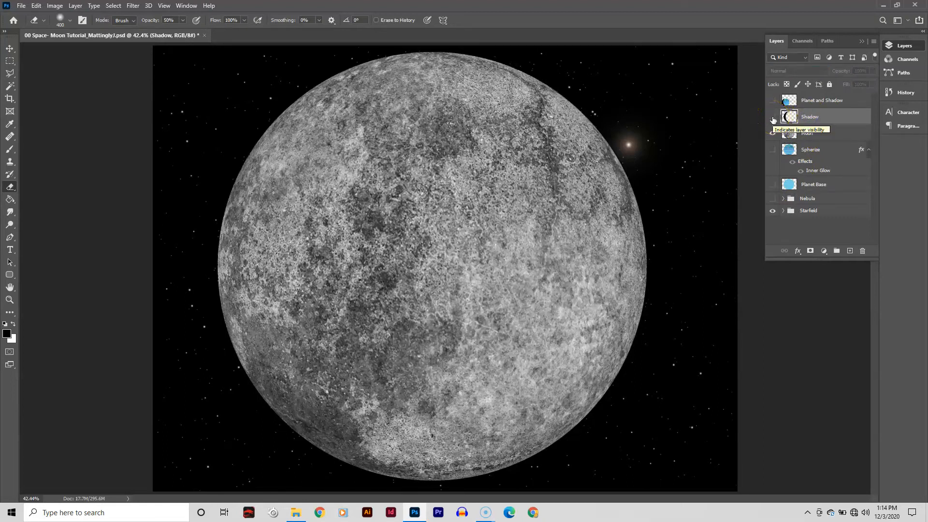
click(773, 118)
click(773, 118)
click(772, 118)
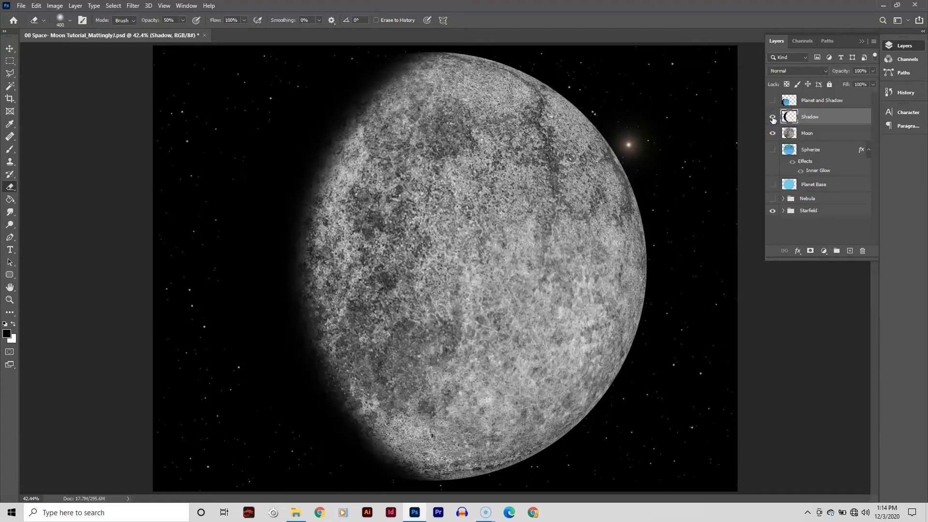
- Zoom in and pan to inspect the shadow's edge on the moon, then fit the view on screen
key(ctrl+plus)
key(ctrl+plus)
key(ctrl+plus)
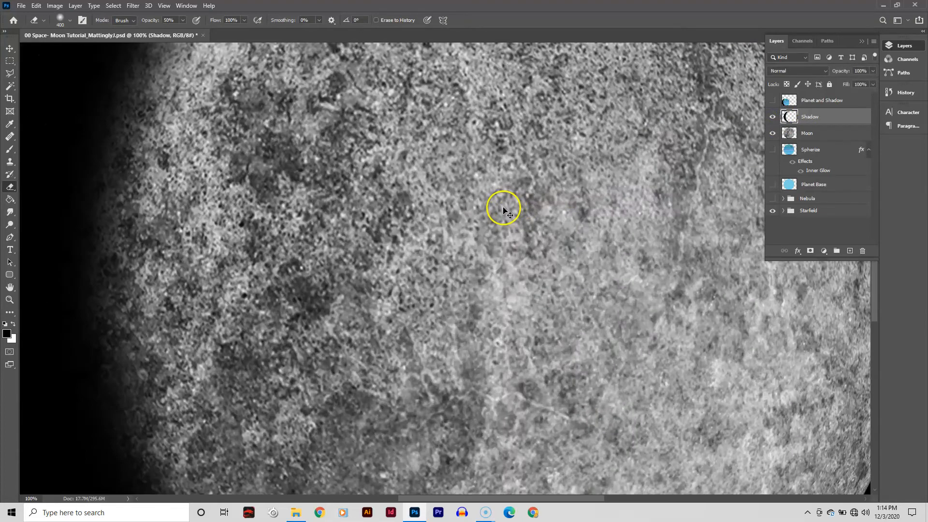
drag(184, 215, 339, 365)
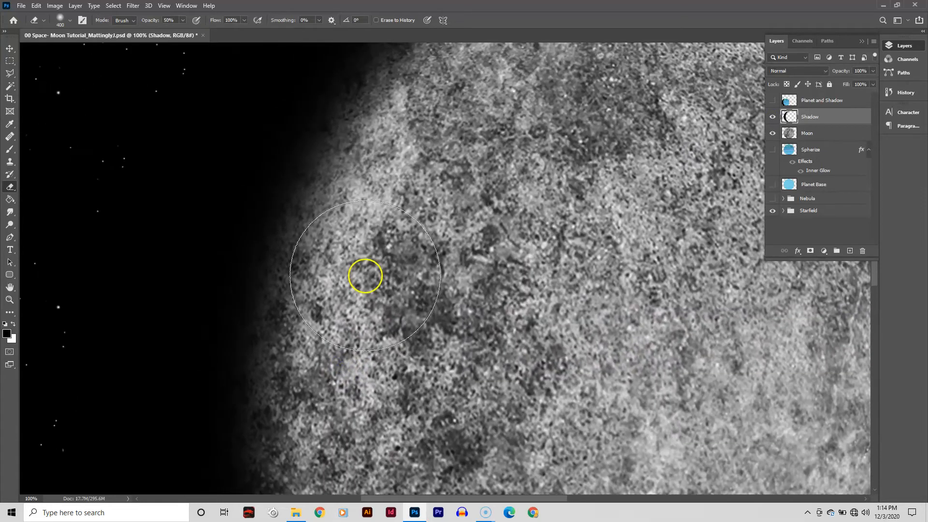
mouse_move(303, 228)
mouse_down()
mouse_move(285, 288)
mouse_move(257, 331)
mouse_move(329, 298)
mouse_move(296, 182)
mouse_up()
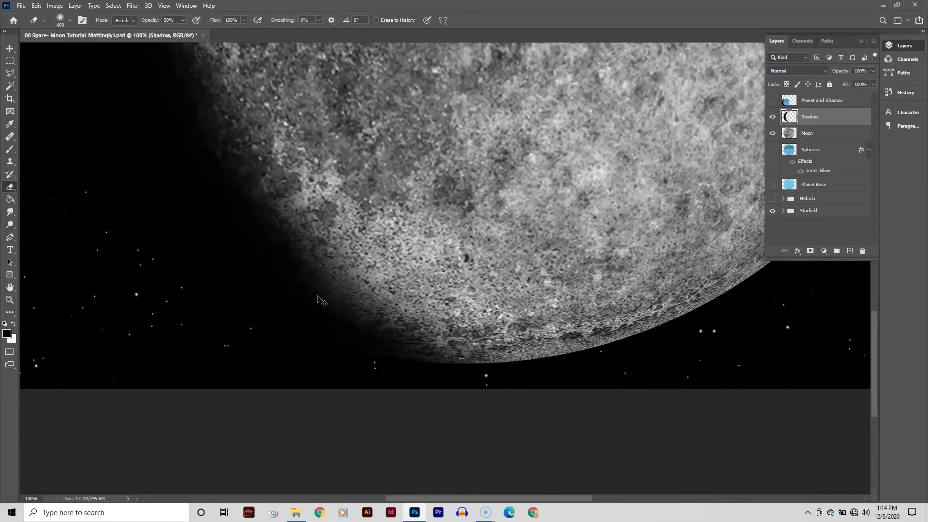
key(ctrl+0)
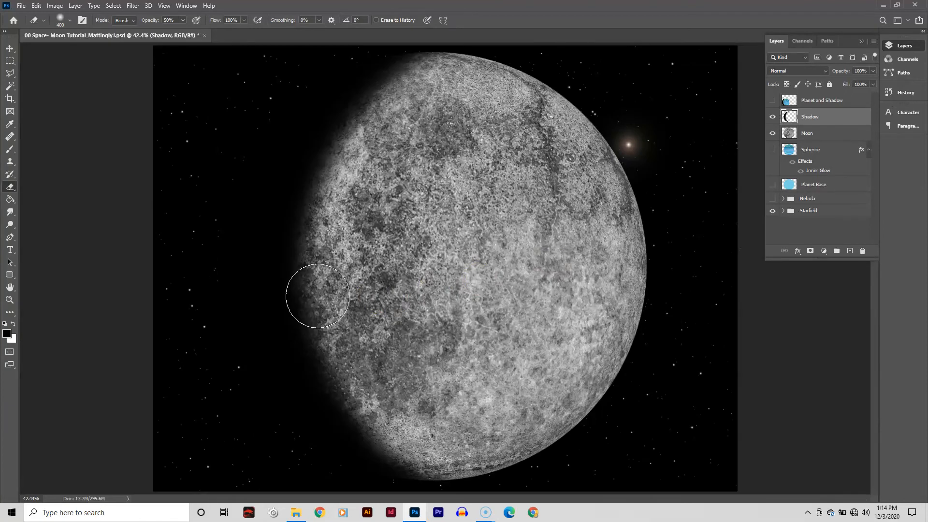
- Select the Shadow and Moon layers together and duplicate them
click(821, 135)
click(821, 121)
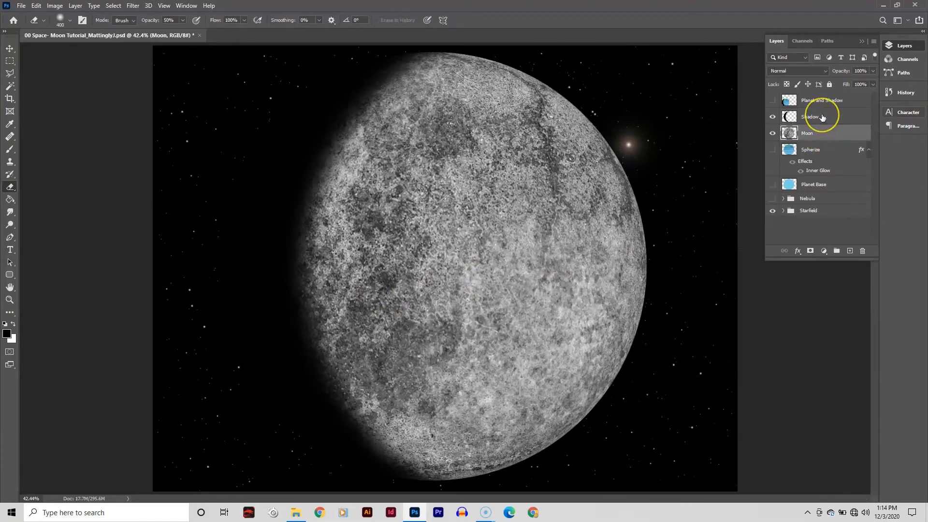
click(772, 117)
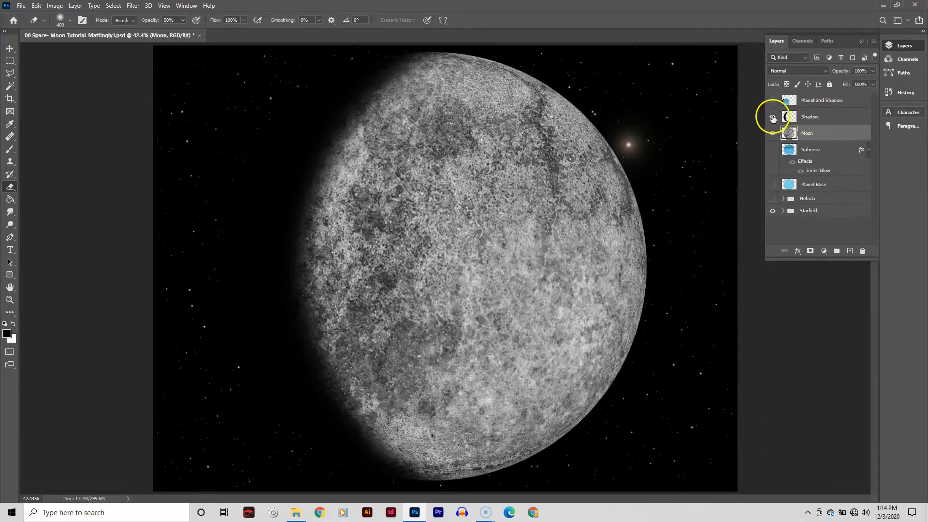
click(772, 117)
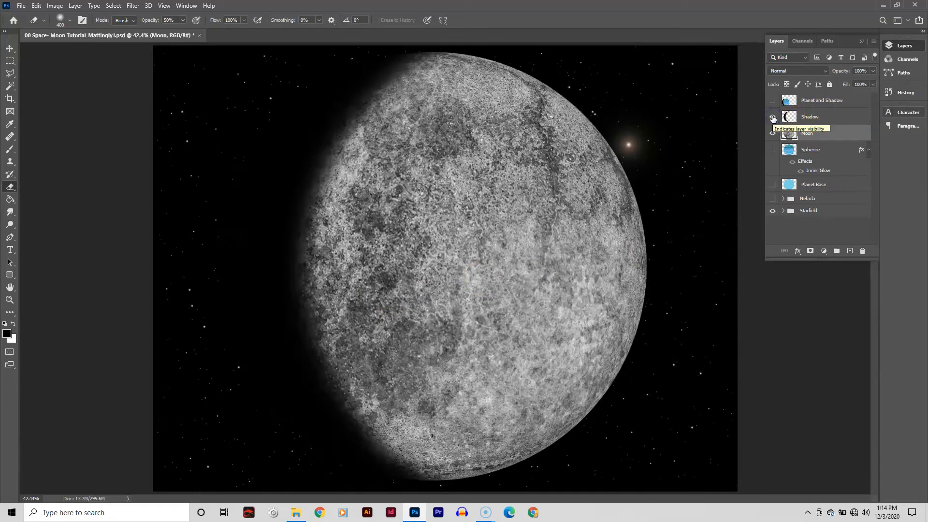
click(773, 135)
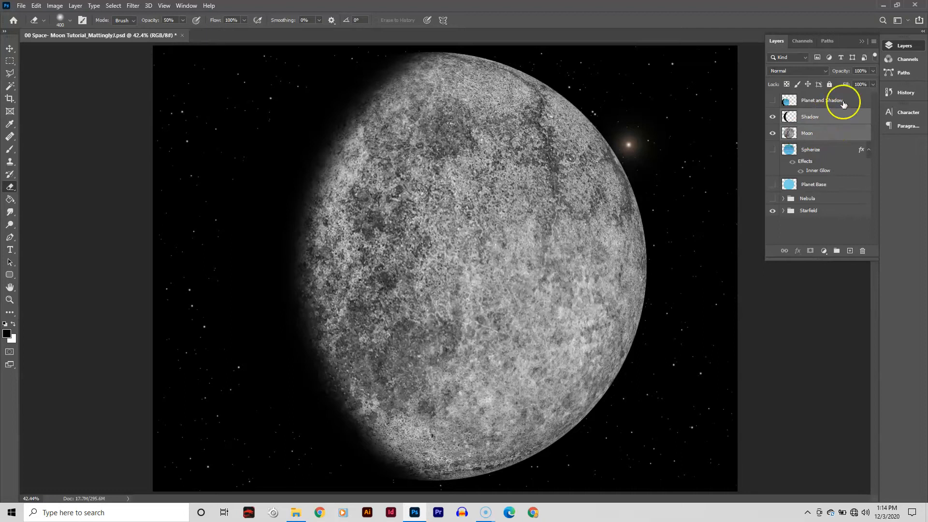
click(875, 41)
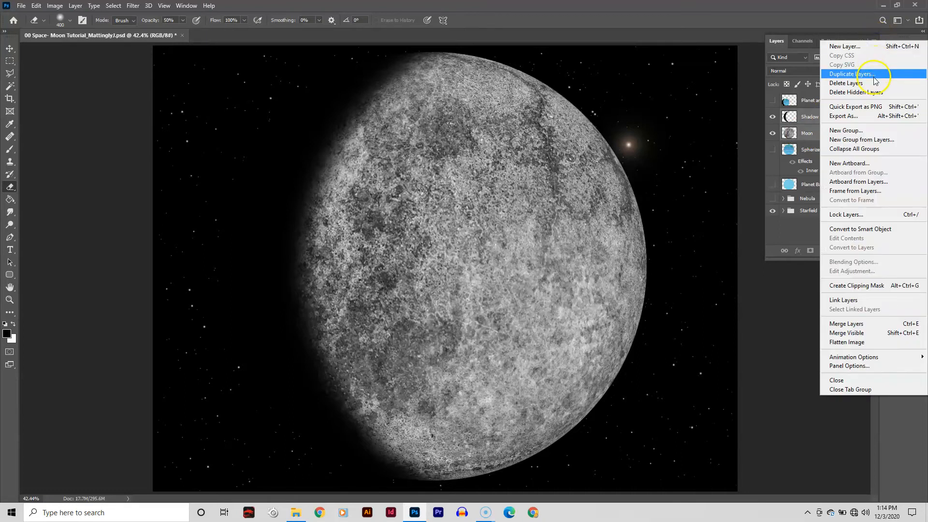
click(889, 74)
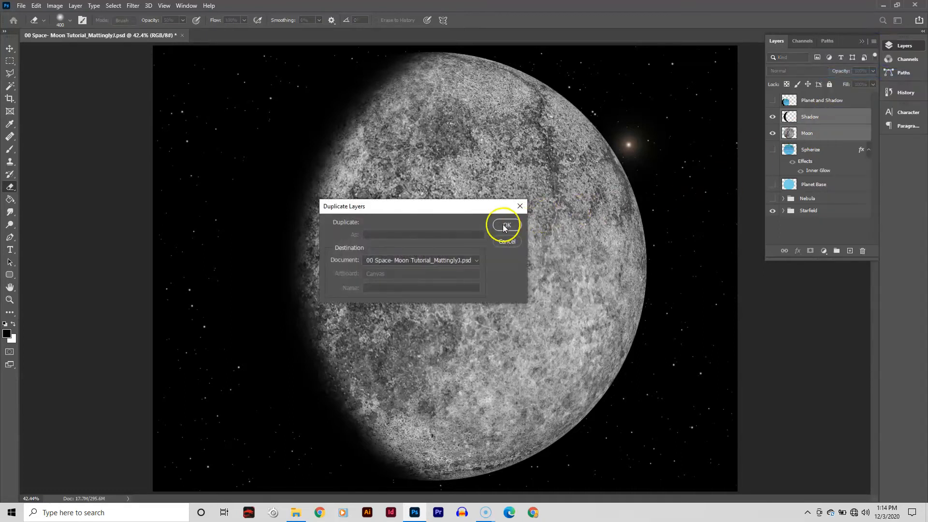
click(506, 225)
- Hide the original Shadow layer and merge the Shadow copy and Moon copy layers
click(772, 149)
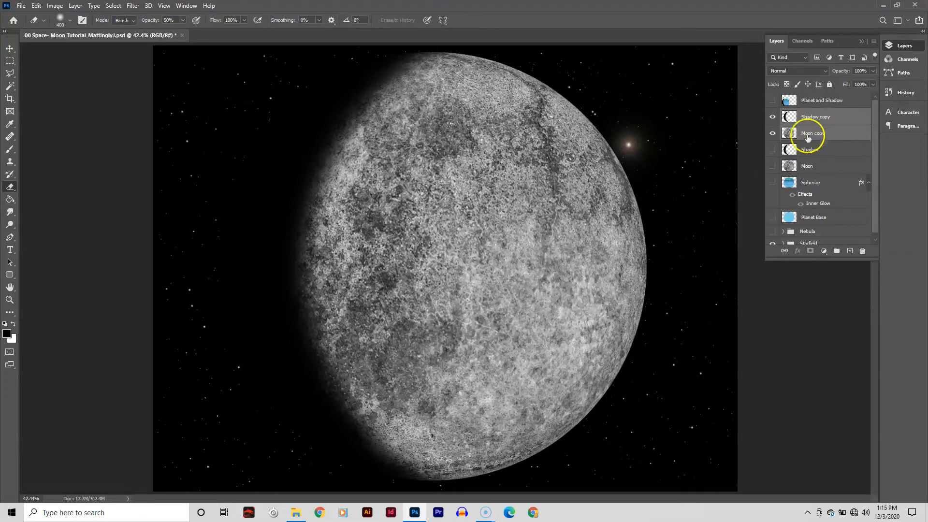
click(874, 42)
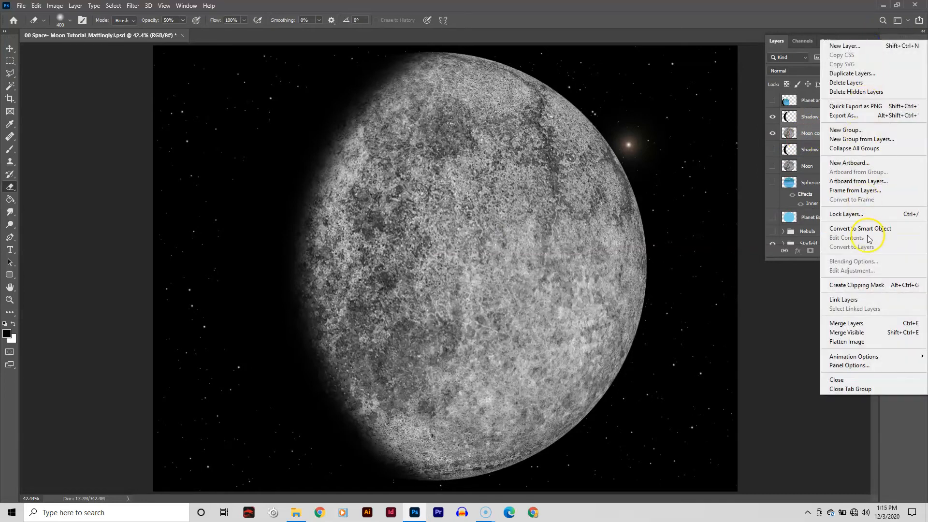
click(872, 324)
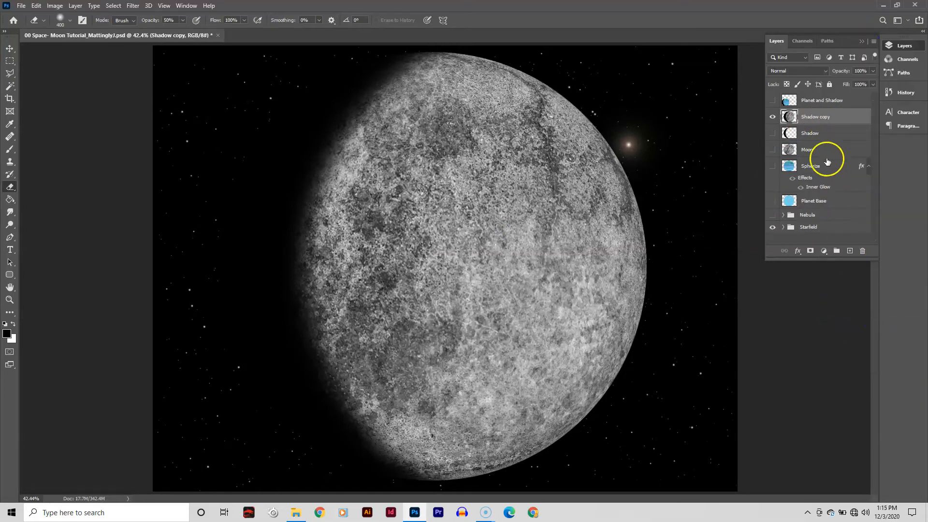
- Rename the merged layer to Moon and Shadow
double_click(816, 116)
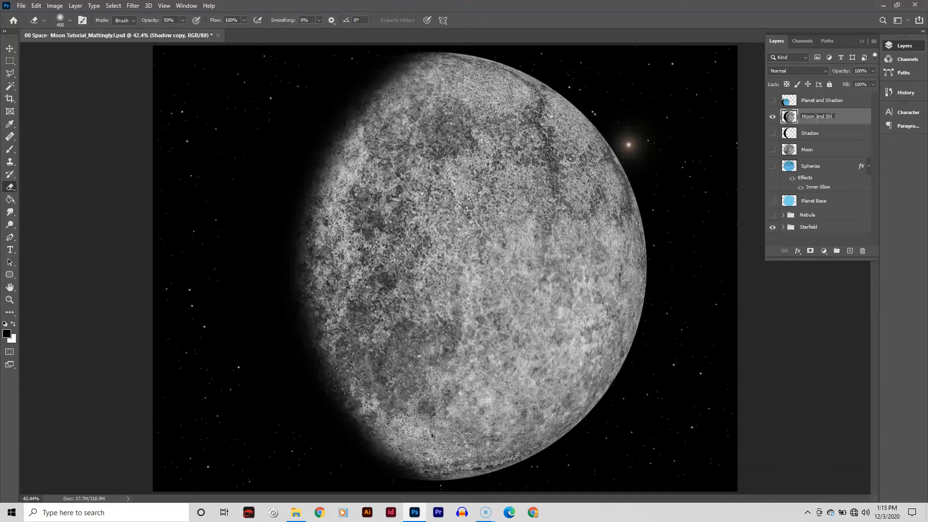
text(Moon and Shadow)
key(Return)
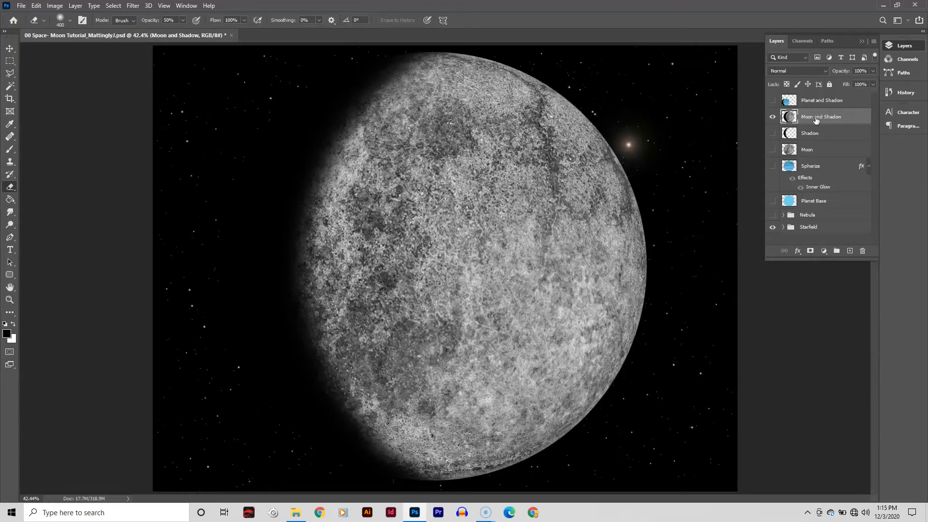
- Show the Planet and Shadow layer and the Nebula group, and move Moon and Shadow above Planet and Shadow
click(772, 102)
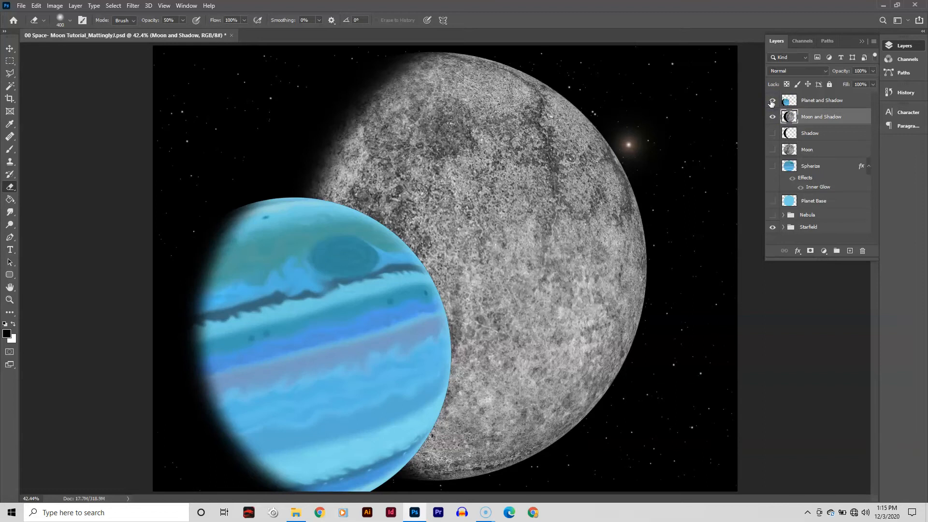
click(772, 214)
drag(825, 120, 825, 99)
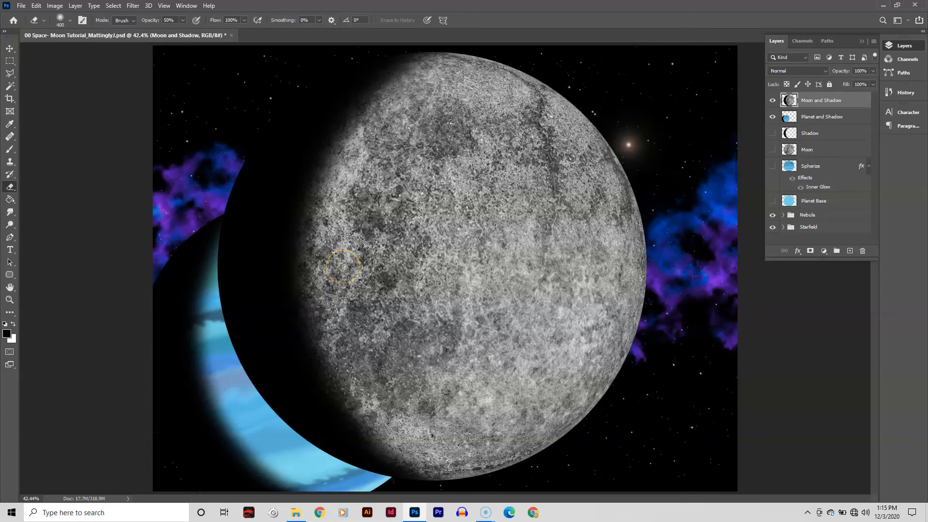
- Rotate the Moon and Shadow layer by -15 degrees with Free Transform
key(ctrl+t)
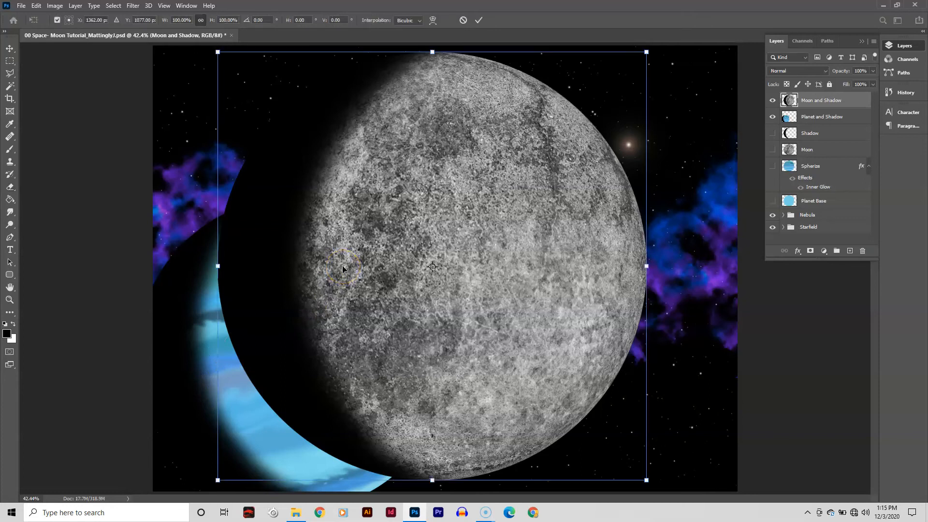
click(244, 20)
text(-15)
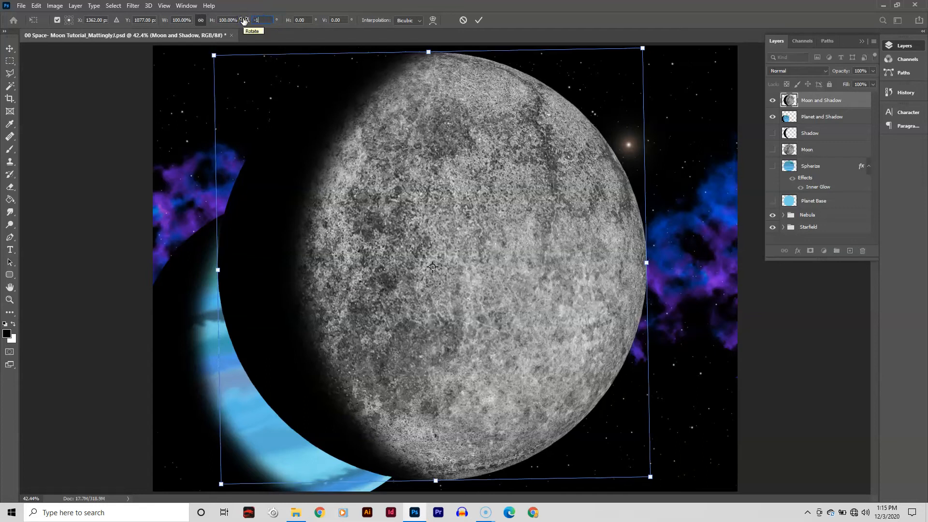
key(Return)
- Scale the Moon and Shadow layer down to about 25% with Free Transform and place it beside the blue planet's right edge
key(e)
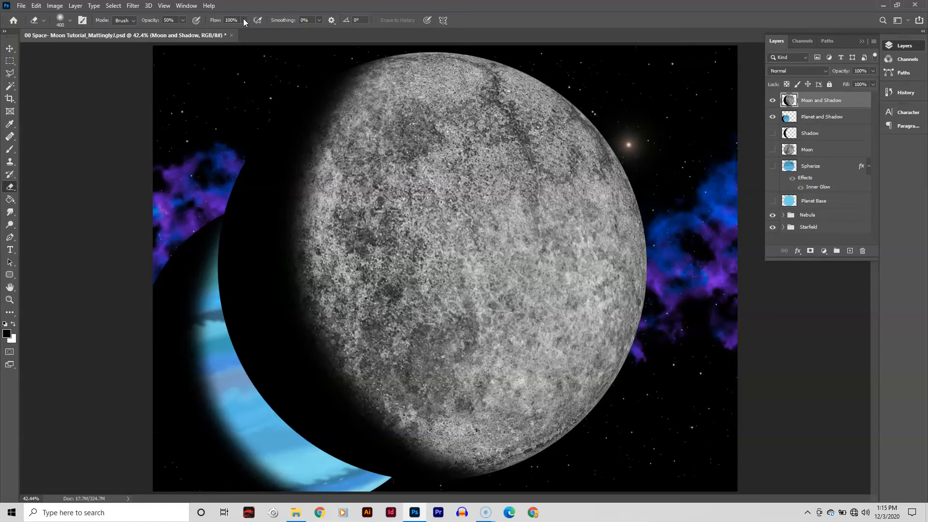
key(ctrl+t)
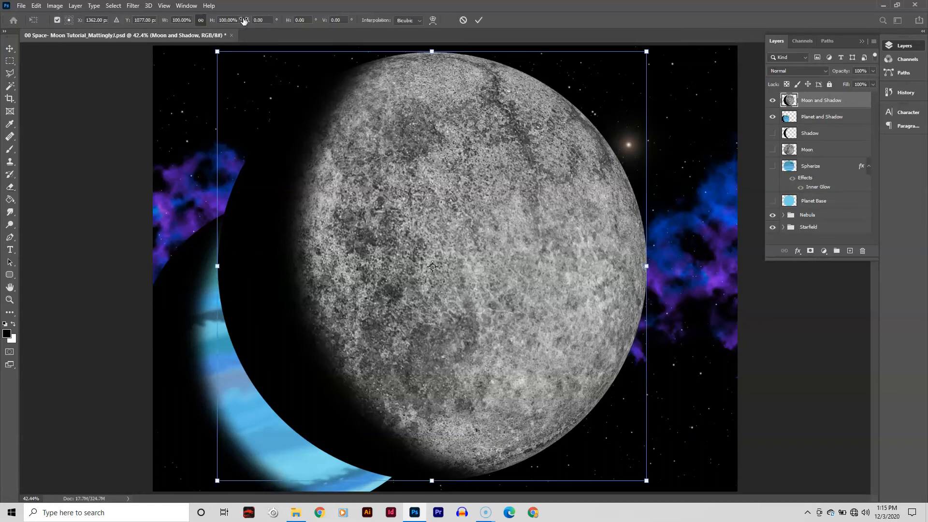
click(216, 50)
drag(216, 50, 539, 373)
drag(588, 414, 465, 291)
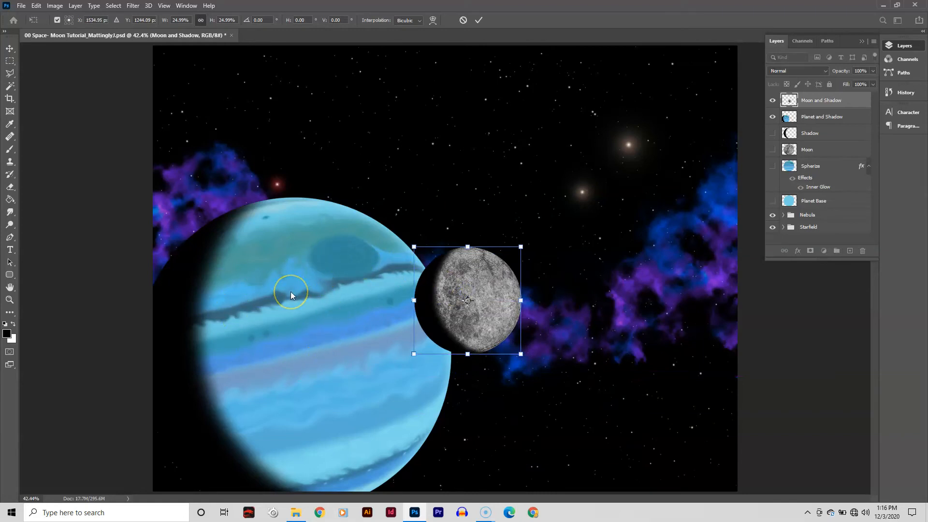
drag(837, 100, 840, 121)
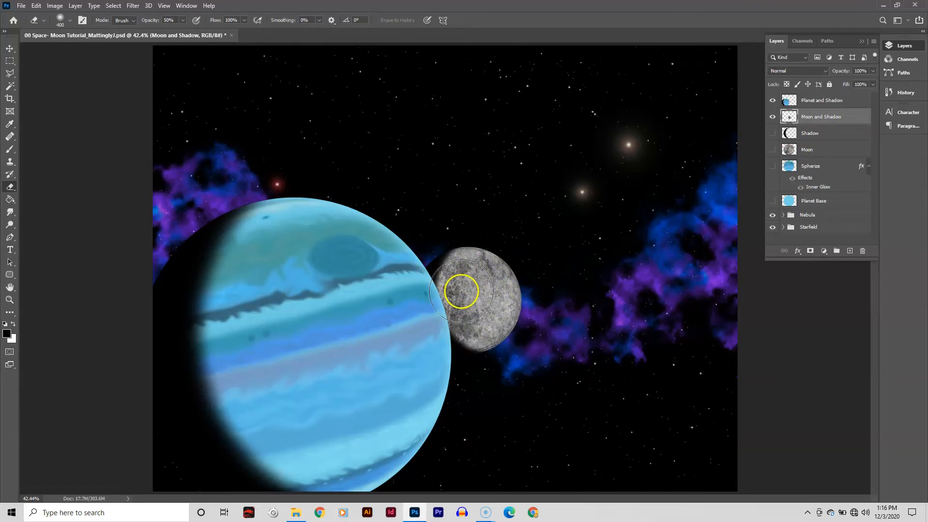
drag(822, 118, 822, 96)
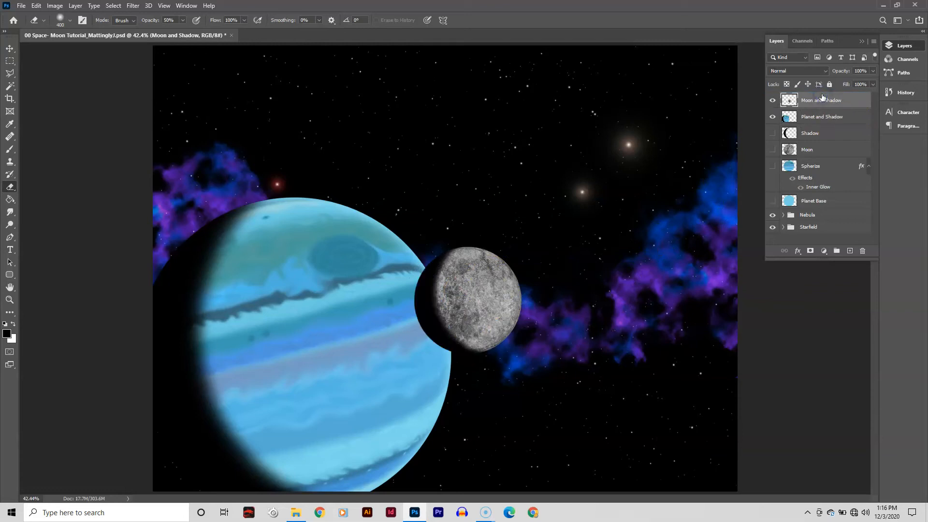
mouse_move(821, 98)
mouse_down()
mouse_move(821, 126)
mouse_move(820, 99)
mouse_up()
- Scale the Moon and Shadow layer down further to about 78% with Free Transform and apply it
key(ctrl+t)
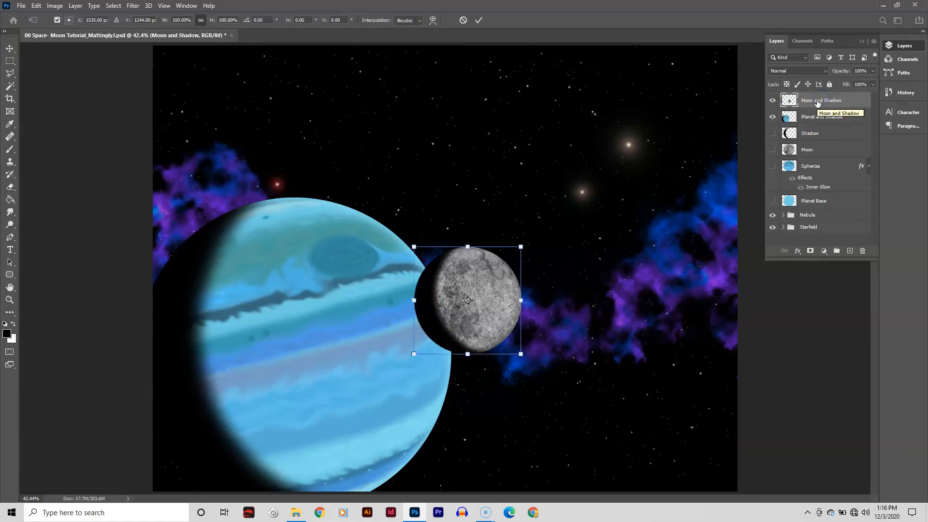
drag(521, 246, 498, 268)
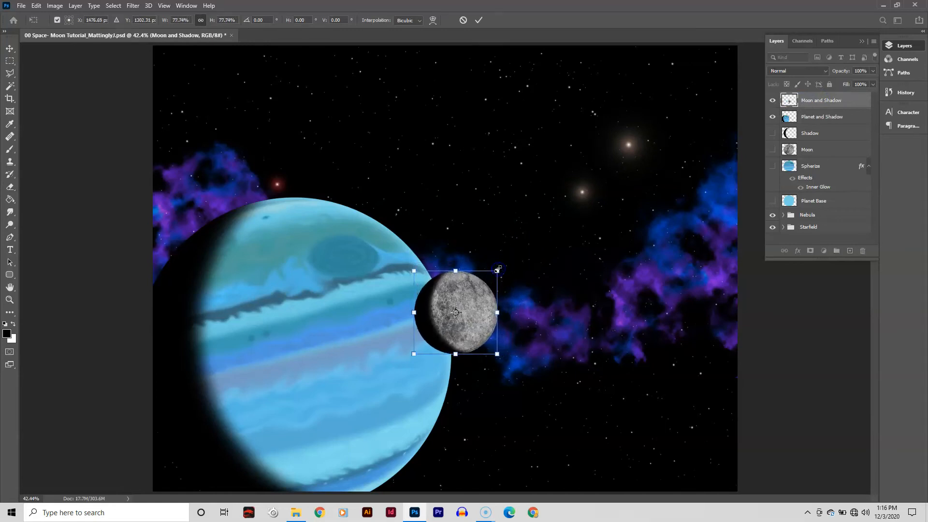
key(Return)
- Move the moon to the upper right of the scene, near the nebula's edge
key(e)
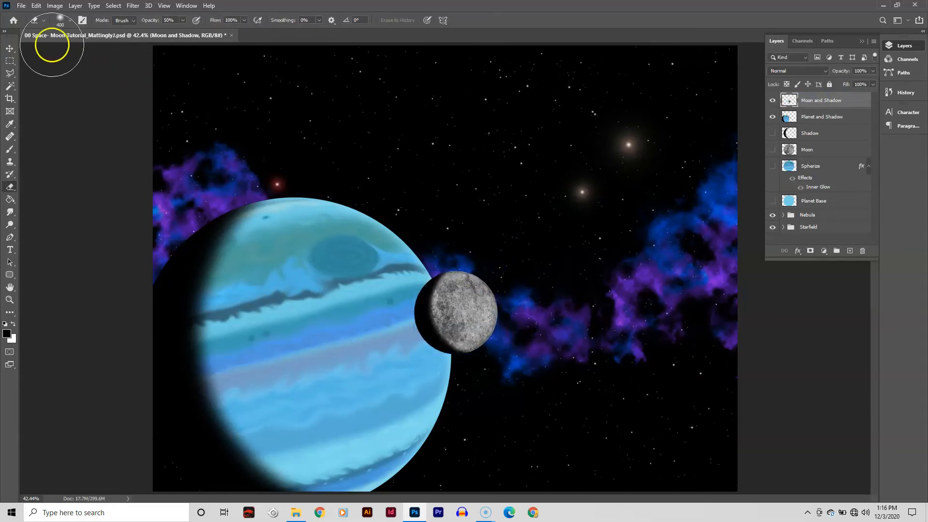
click(9, 48)
drag(449, 301, 654, 204)
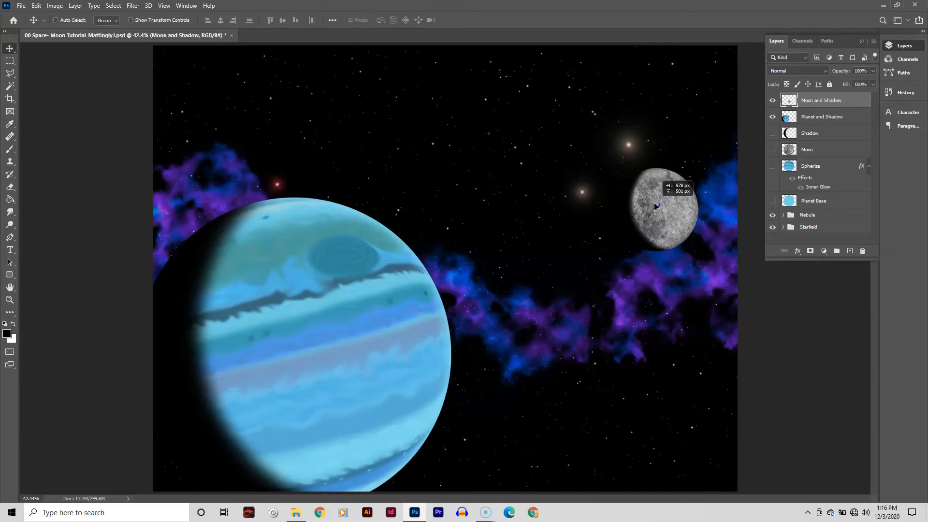
drag(655, 206, 658, 207)
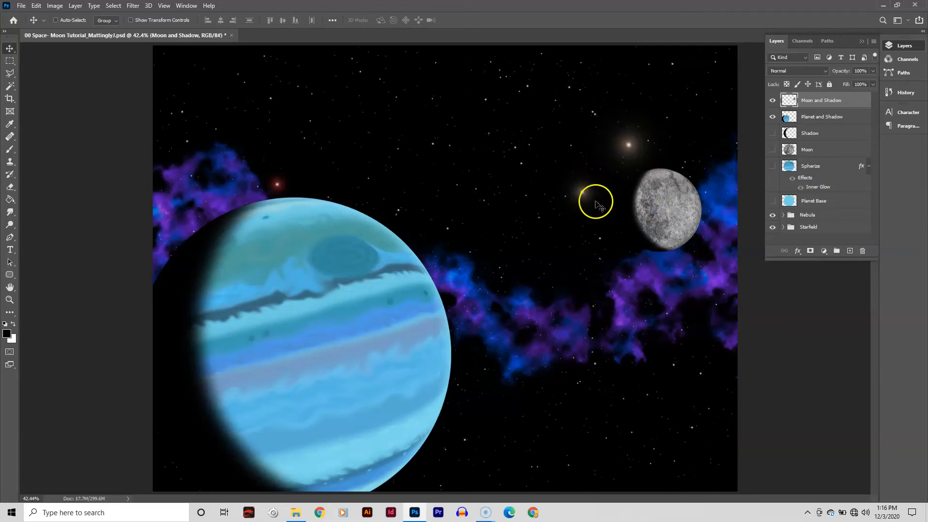
mouse_move(674, 201)
mouse_down()
mouse_move(529, 306)
mouse_move(477, 356)
mouse_move(485, 370)
mouse_move(461, 289)
mouse_move(458, 156)
mouse_move(652, 349)
mouse_move(668, 203)
mouse_move(674, 208)
mouse_up()
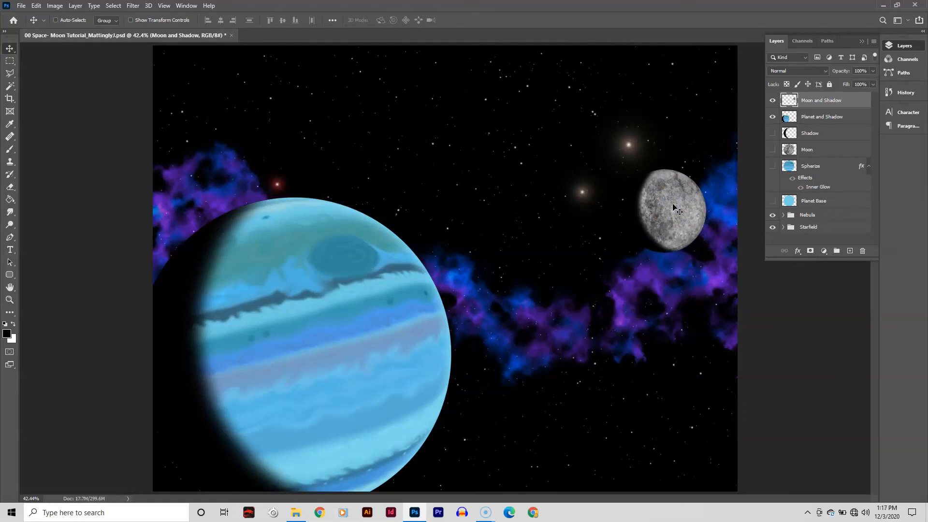
drag(672, 203, 664, 202)
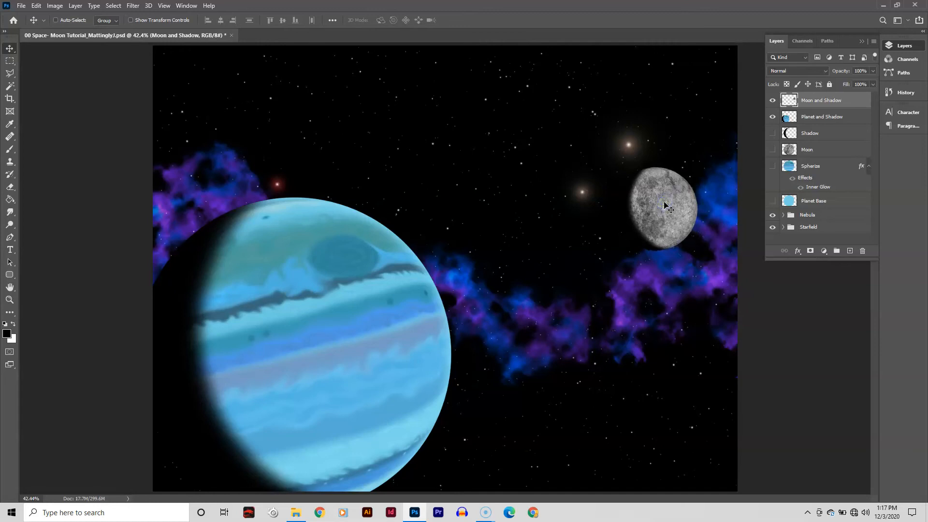
click(654, 195)
mouse_move(655, 195)
mouse_down()
mouse_move(451, 282)
mouse_move(578, 249)
mouse_move(658, 208)
mouse_up()
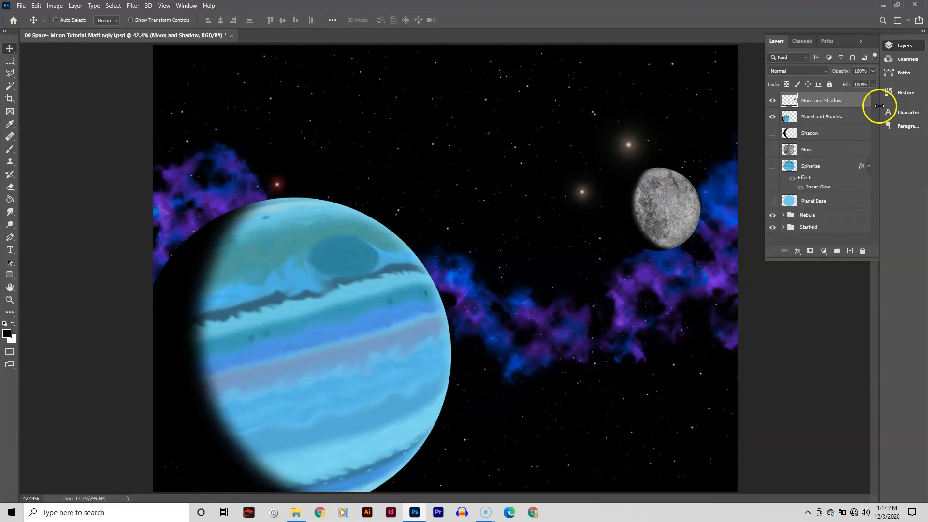
- Open the Starfield group and move the Lens FLare 2 star from beside the moon down to below the nebula
click(783, 227)
drag(874, 152, 864, 196)
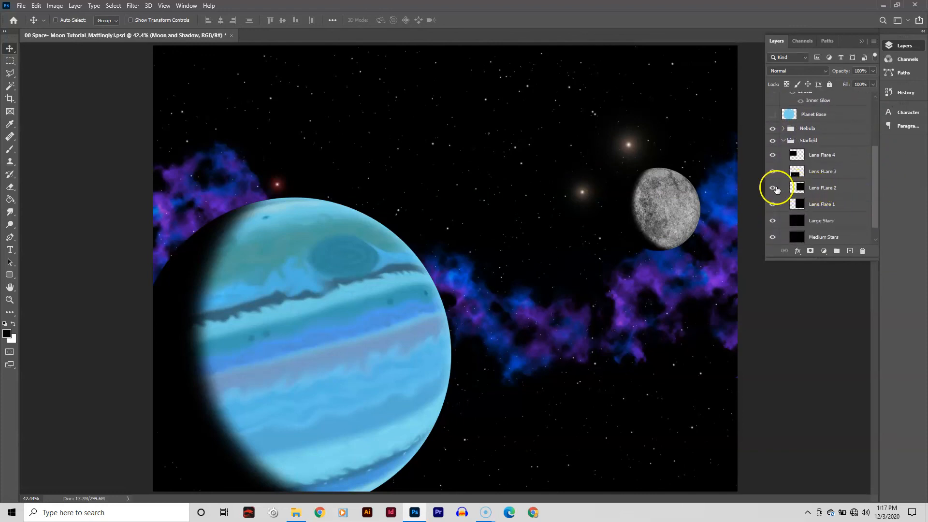
click(773, 188)
drag(576, 194, 538, 405)
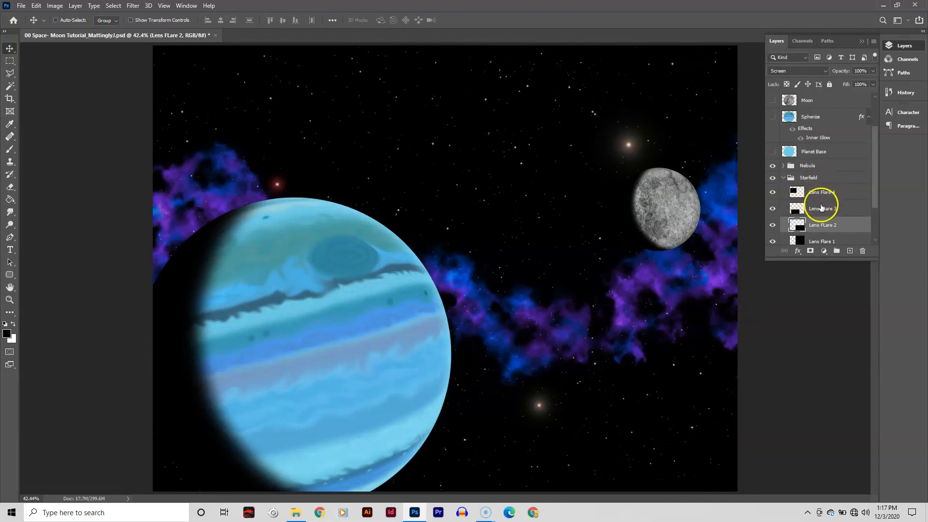
- Select Lens Flare 1 and move its star slightly higher, then collapse the Starfield group
key(alt+bracketleft)
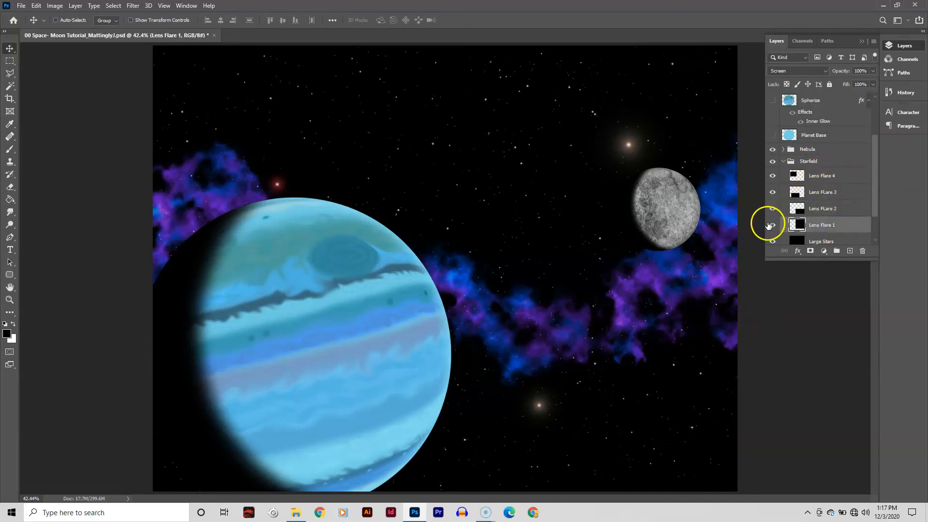
click(772, 225)
click(772, 225)
drag(629, 145, 624, 121)
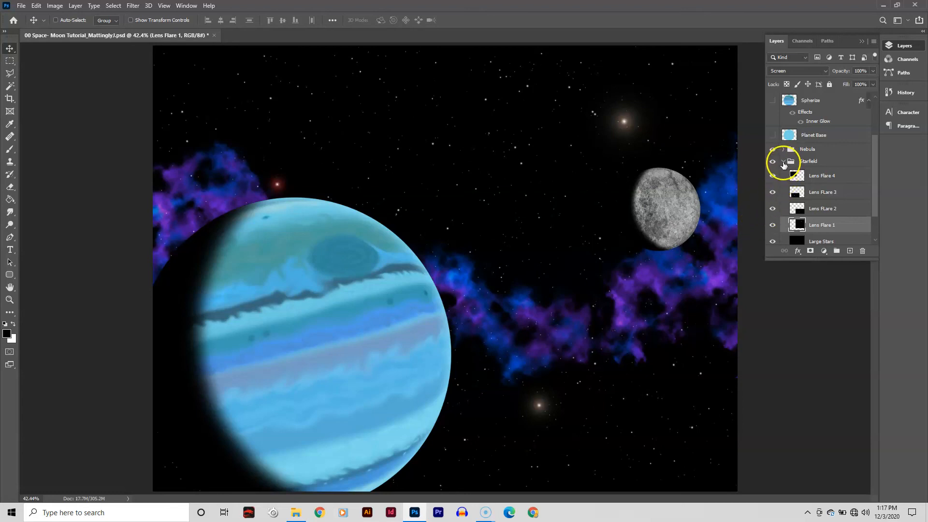
click(783, 163)
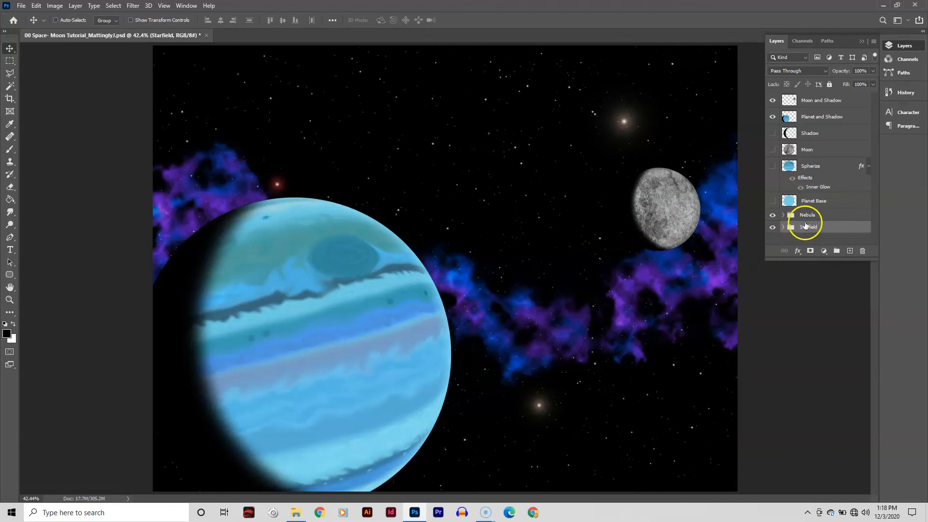
- Set the Nebula group's opacity to 70%
click(820, 215)
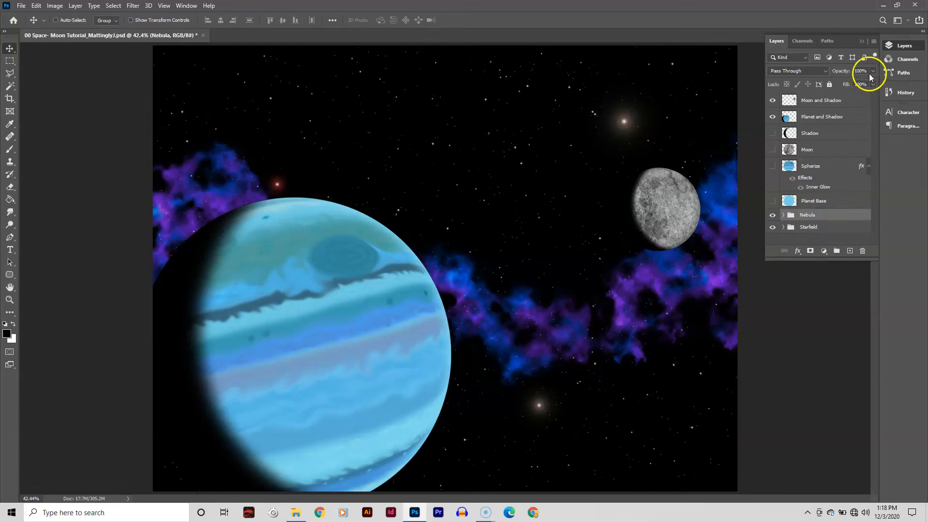
click(854, 70)
text(80)
key(Return)
text(70)
key(Return)
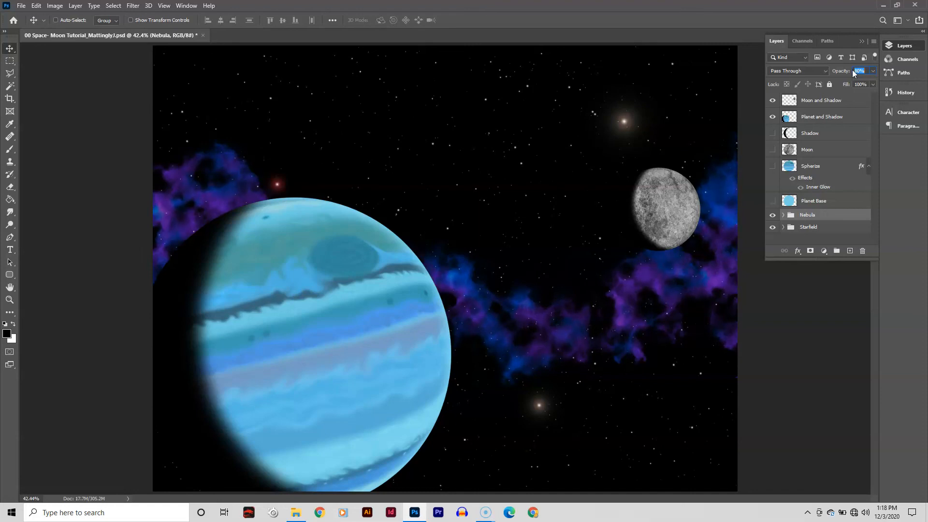